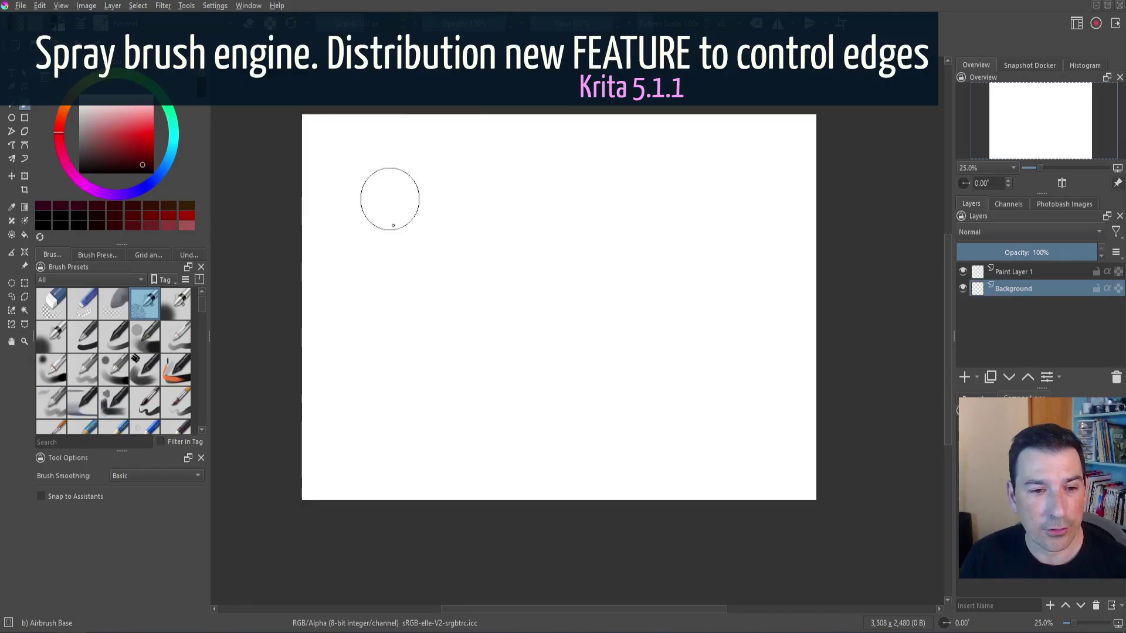
- Paint a dark red spray stroke and dense patch with the b) Airbrush Base brush, then open the Brush Editor
left_click_drag(375, 221, 698, 196)
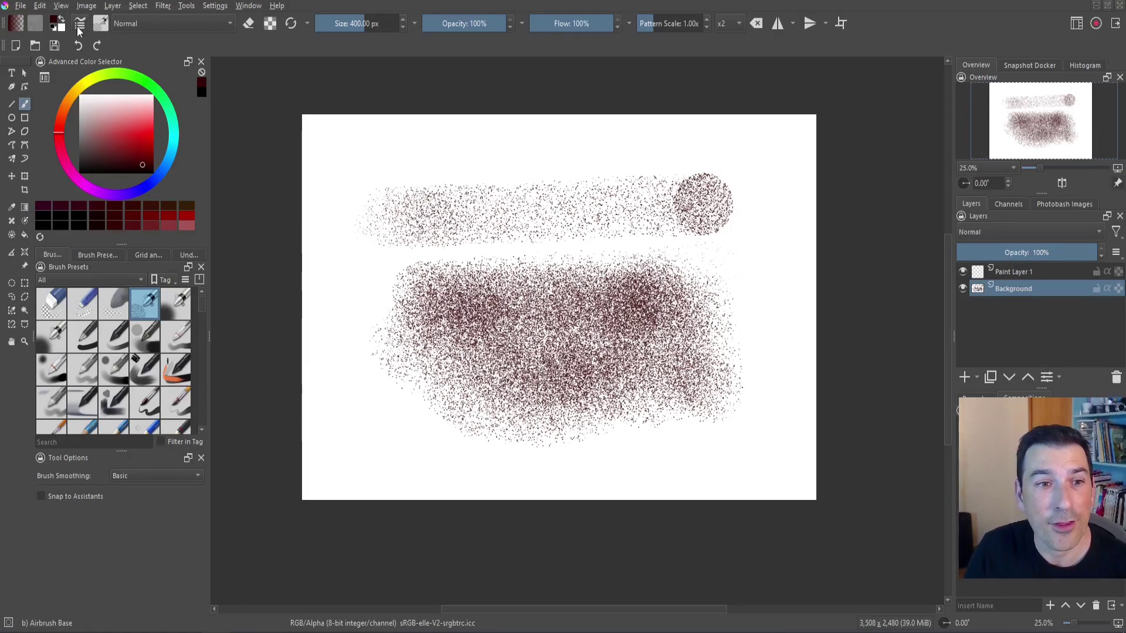
left_click(98, 27)
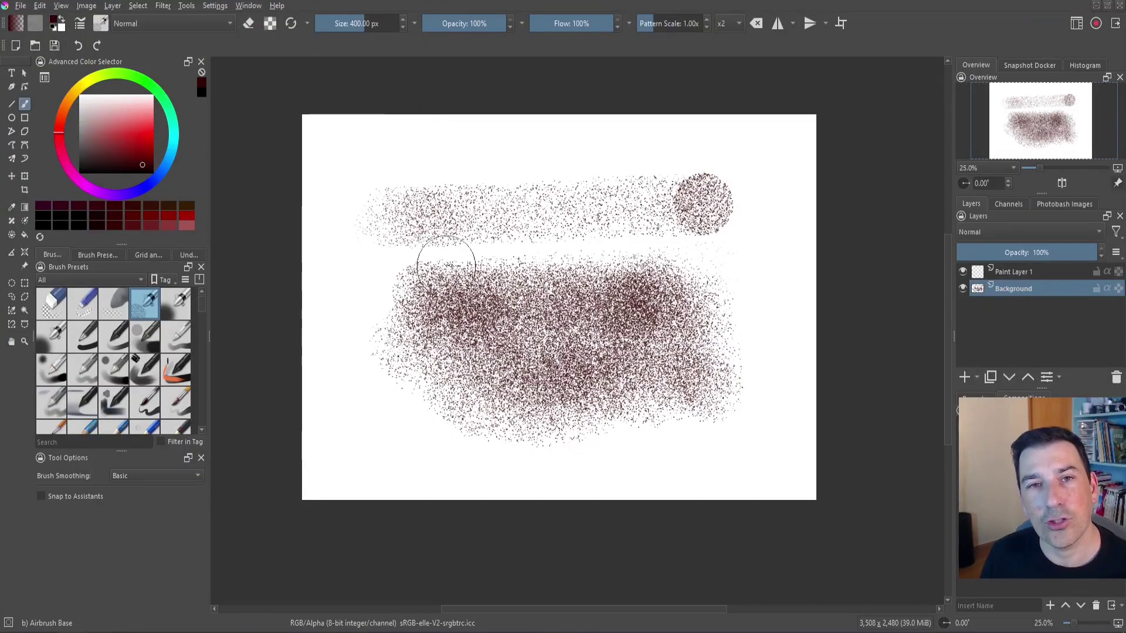
- In the Spray Area settings, turn Center-biased spread (legacy) on and back off
left_click(80, 24)
left_click(276, 121)
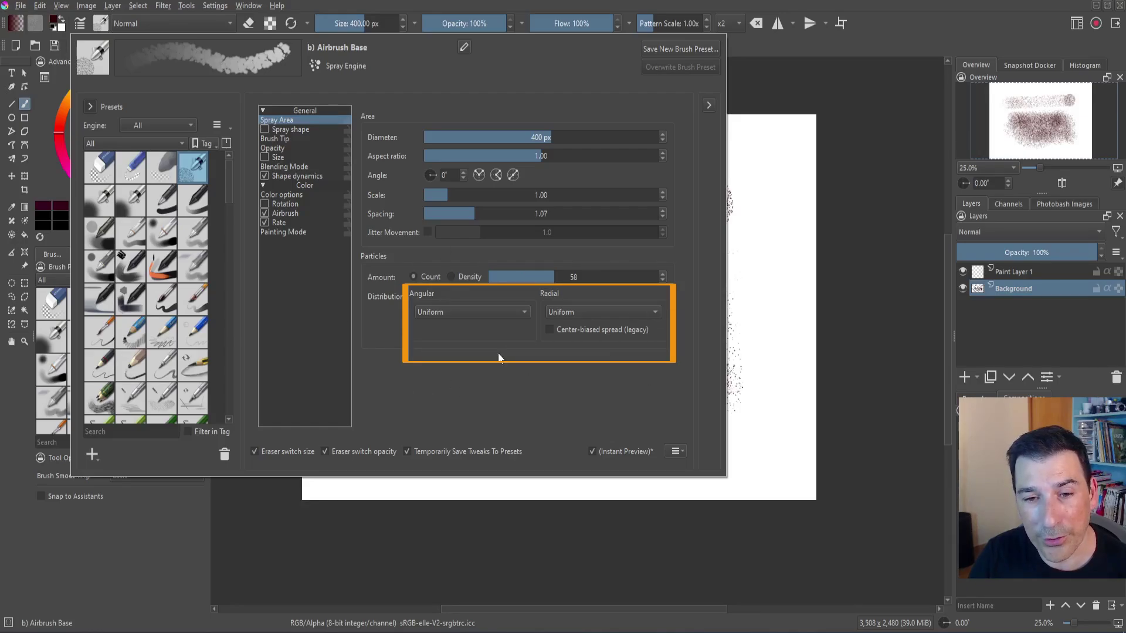
left_click(551, 330)
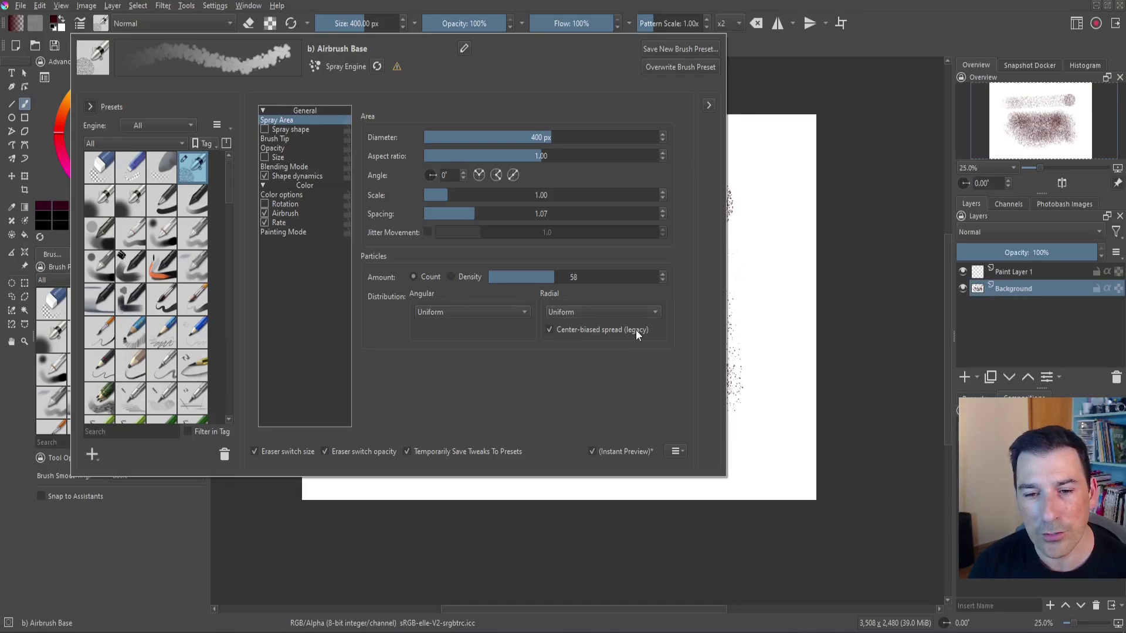
left_click(550, 329)
left_click(762, 259)
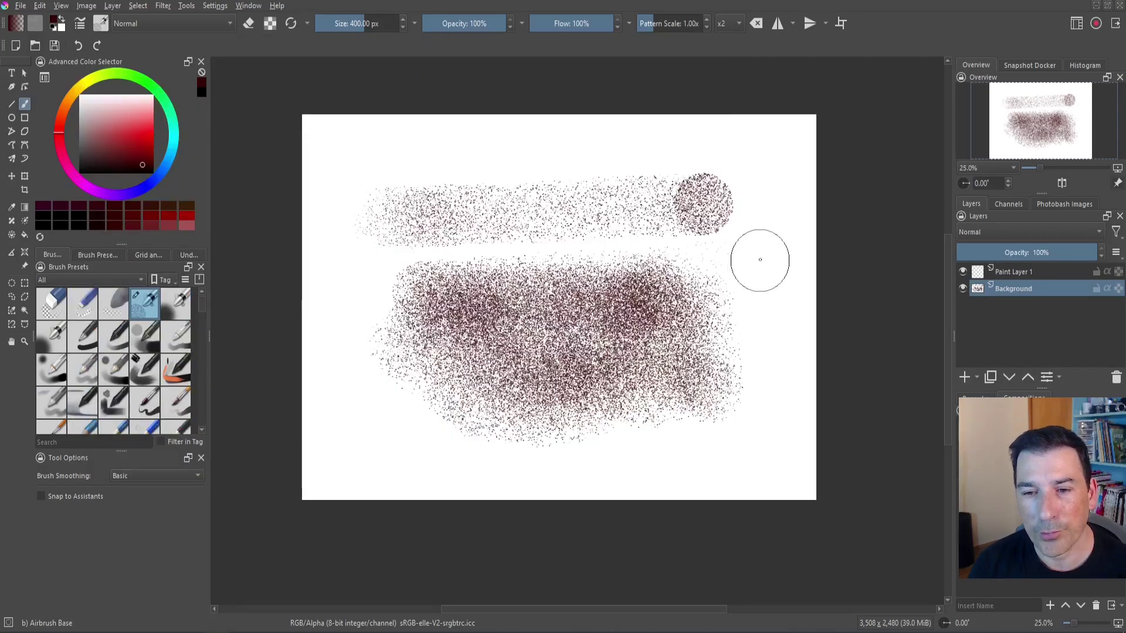
- Clear the canvas and spray a uniform dab beside a centre-weighted dab
key("Delete")
left_click(483, 253)
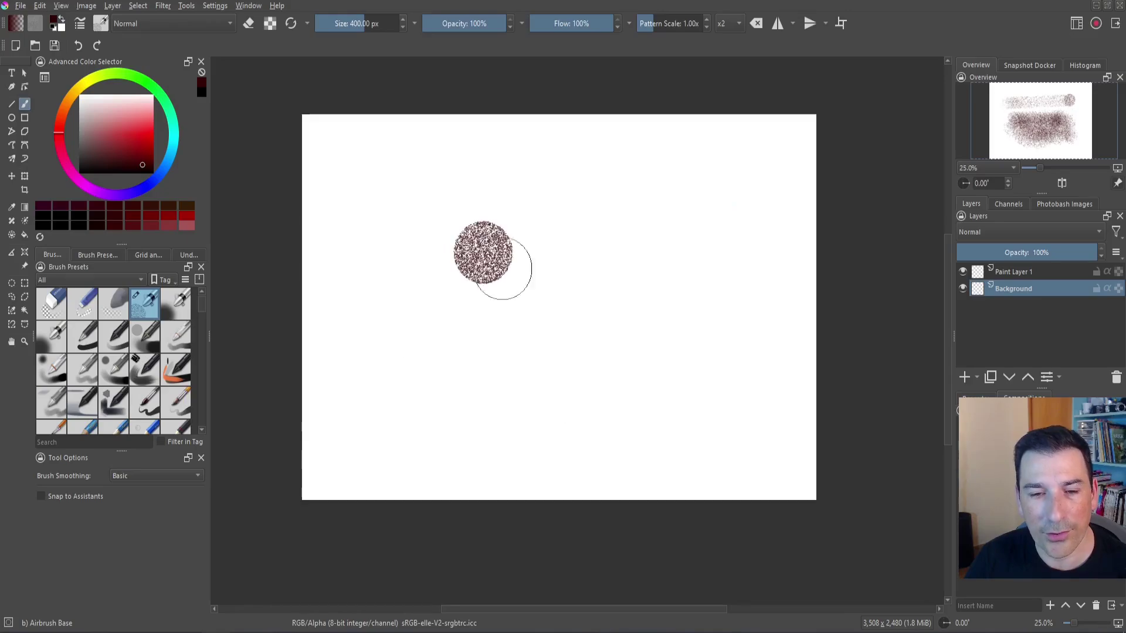
key("F5")
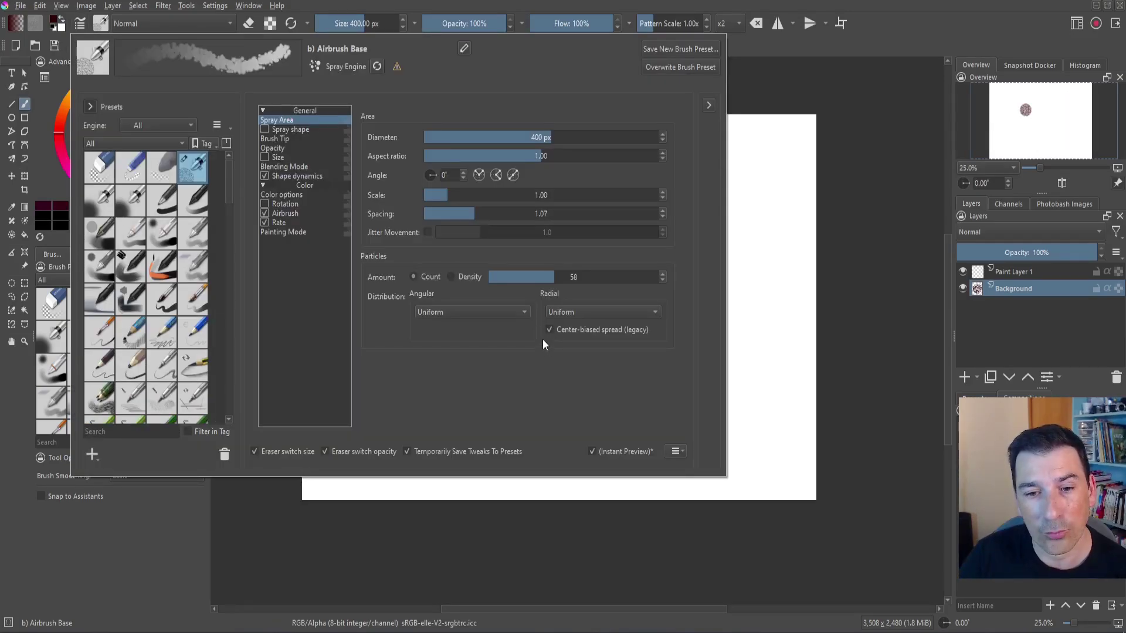
left_click(744, 308)
left_click(550, 254)
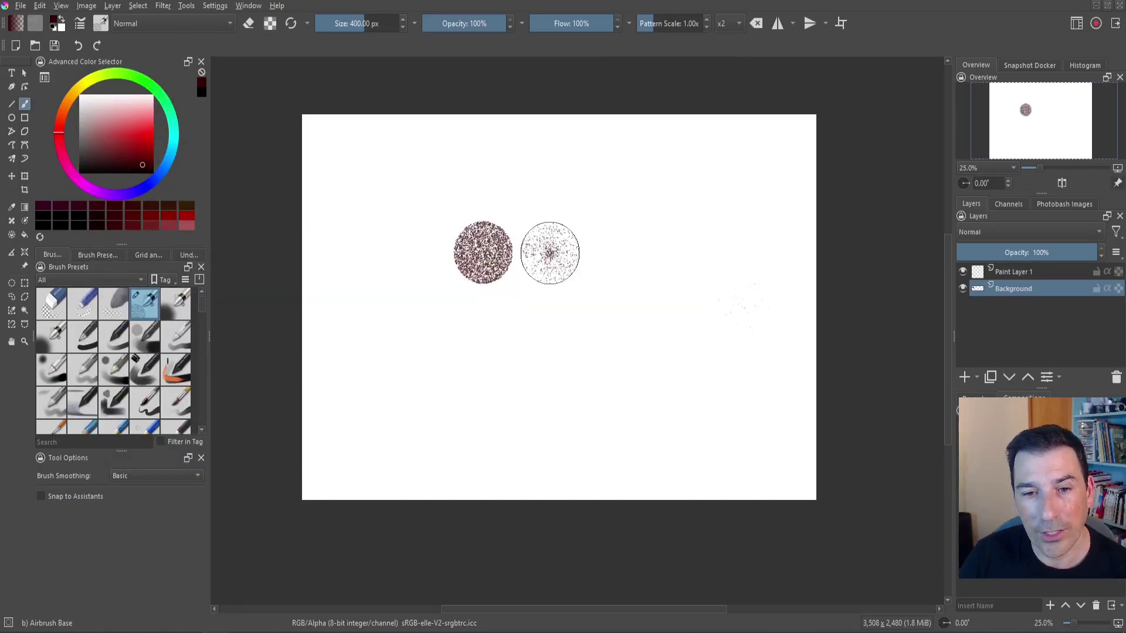
- Set Radial distribution to Gaussian with standard deviation 0.97 and spray a dense particle cloud
key("F5")
left_click(589, 309)
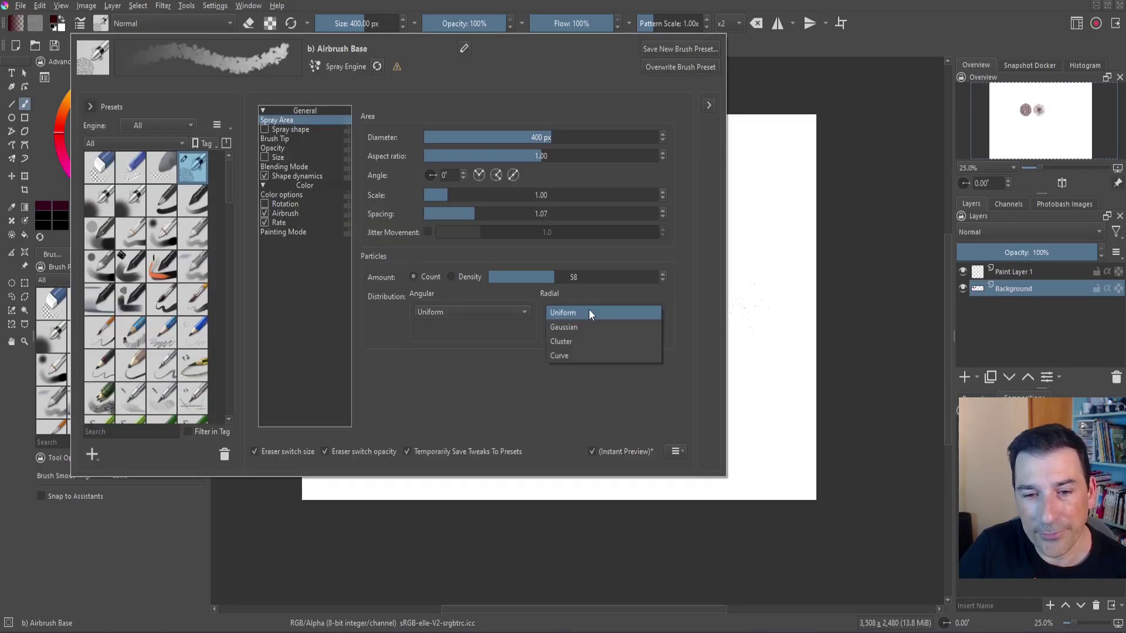
left_click(590, 327)
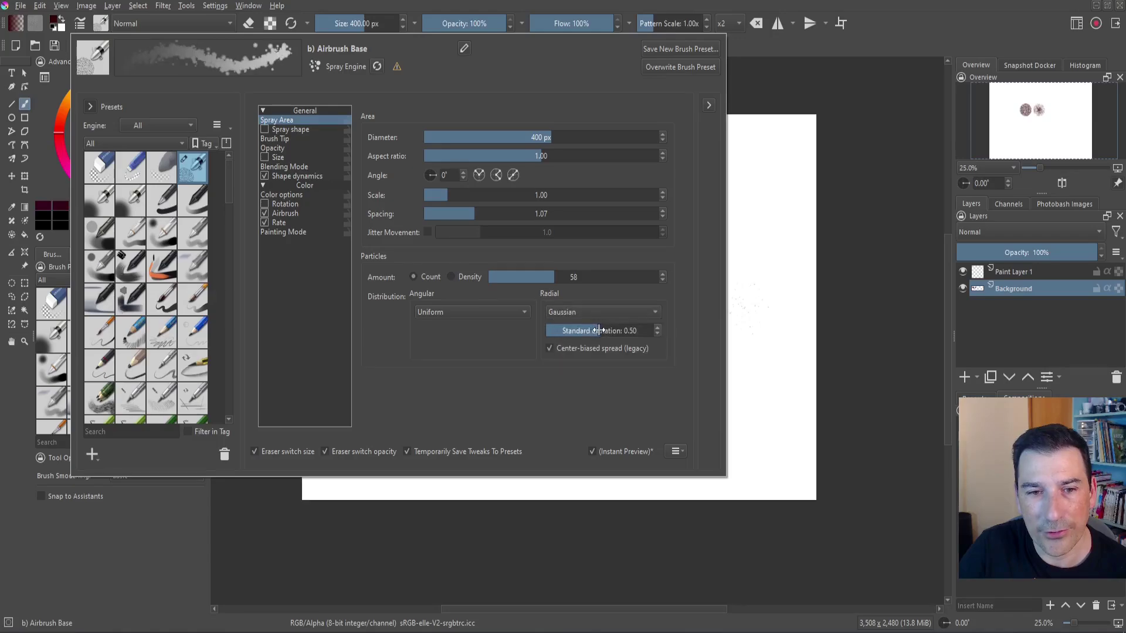
left_click_drag(599, 324, 652, 329)
left_click(733, 282)
left_click_drag(615, 252, 589, 233)
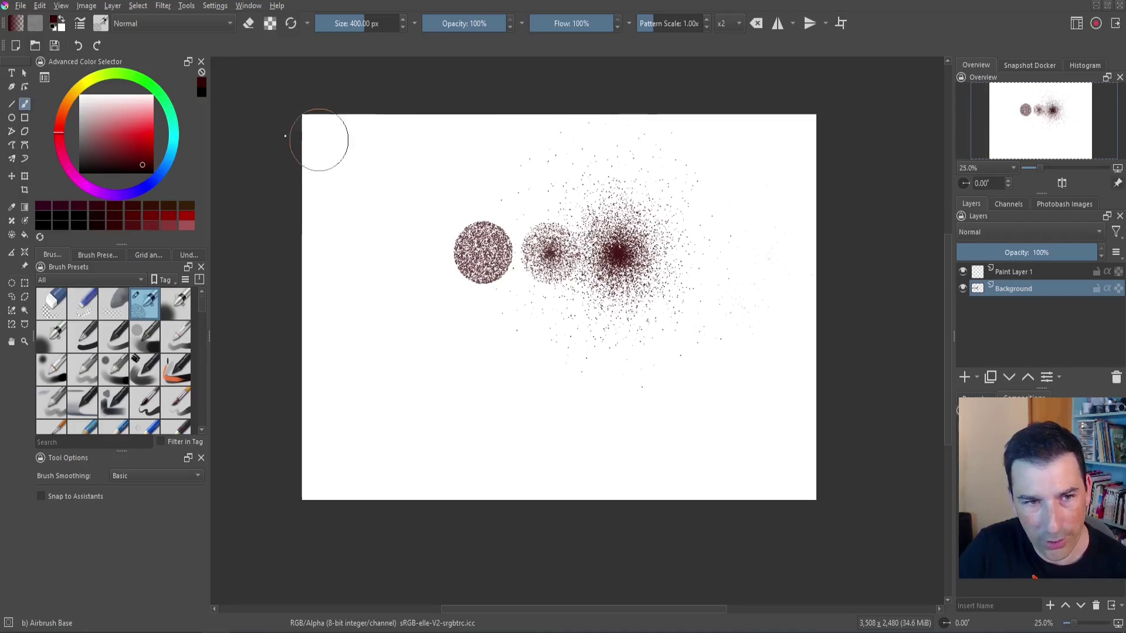
- Spray a clustered ring dab at the right and a small dark blob below it
left_click(100, 23)
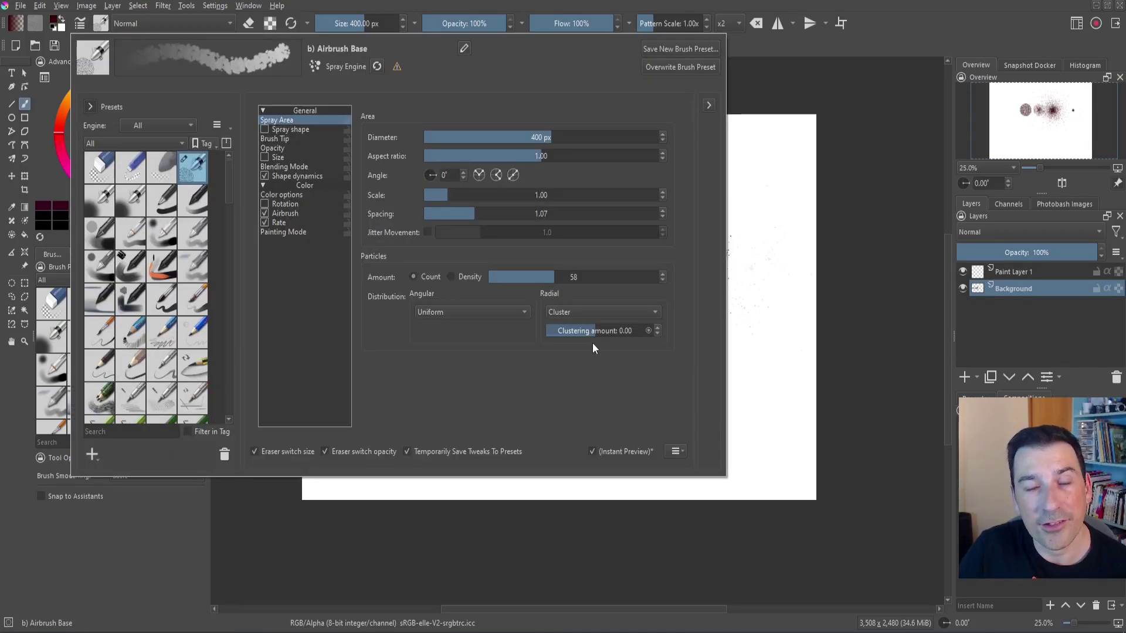
left_click(765, 254)
left_click_drag(766, 254, 766, 254)
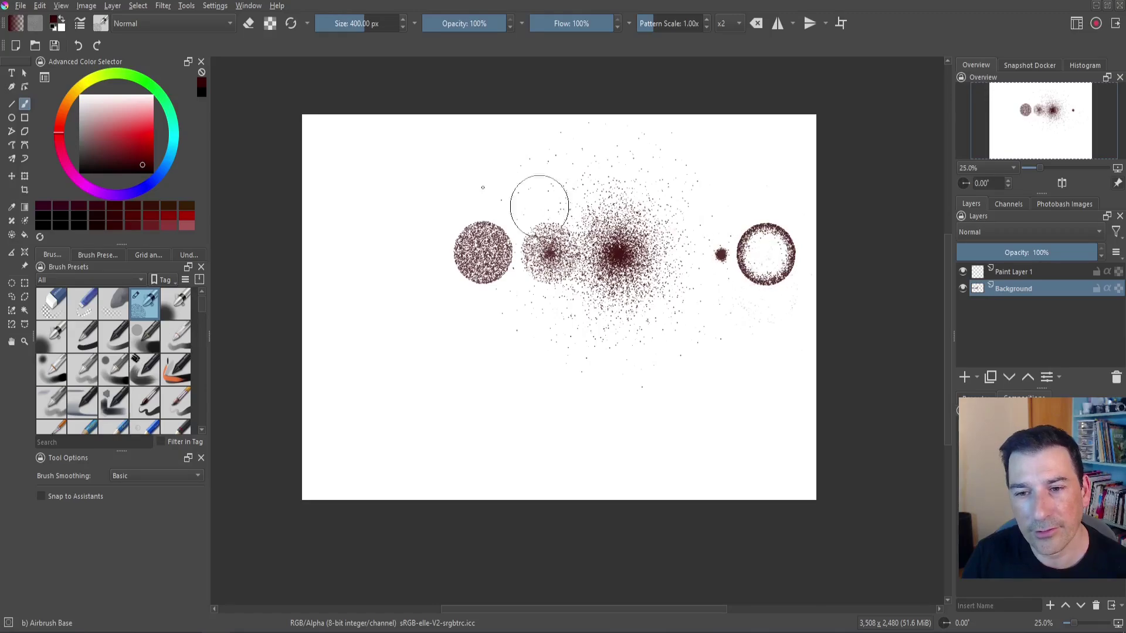
left_click(764, 335)
- Use a Curve radial distribution repeated 4x at 740 px to spray concentric rings, then return to 400 px
key("F5")
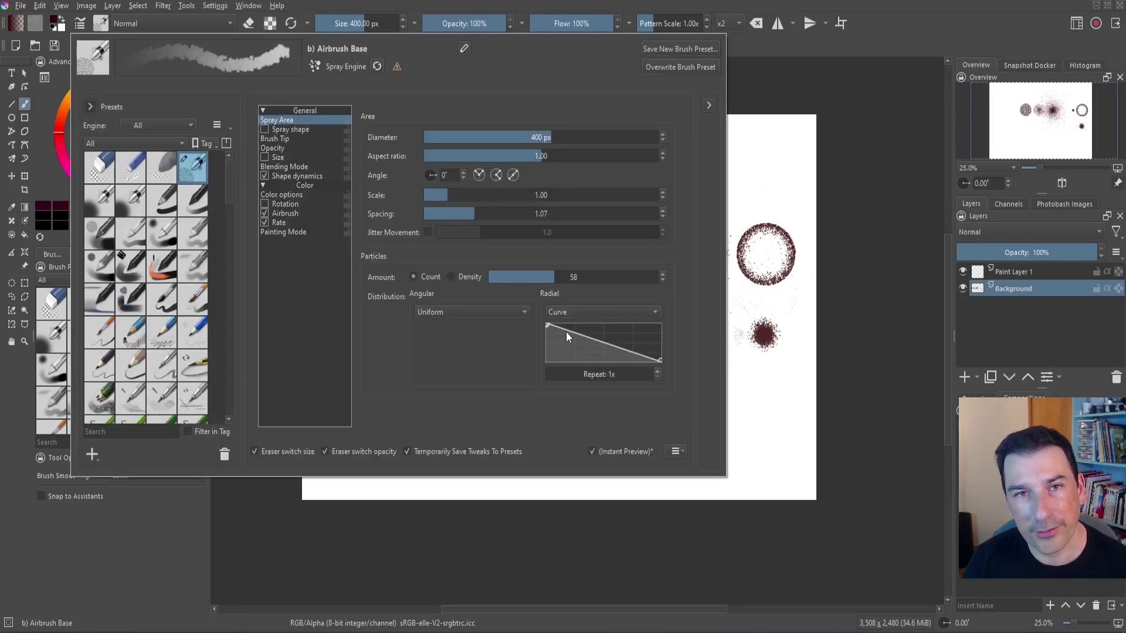
left_click_drag(564, 332, 591, 345)
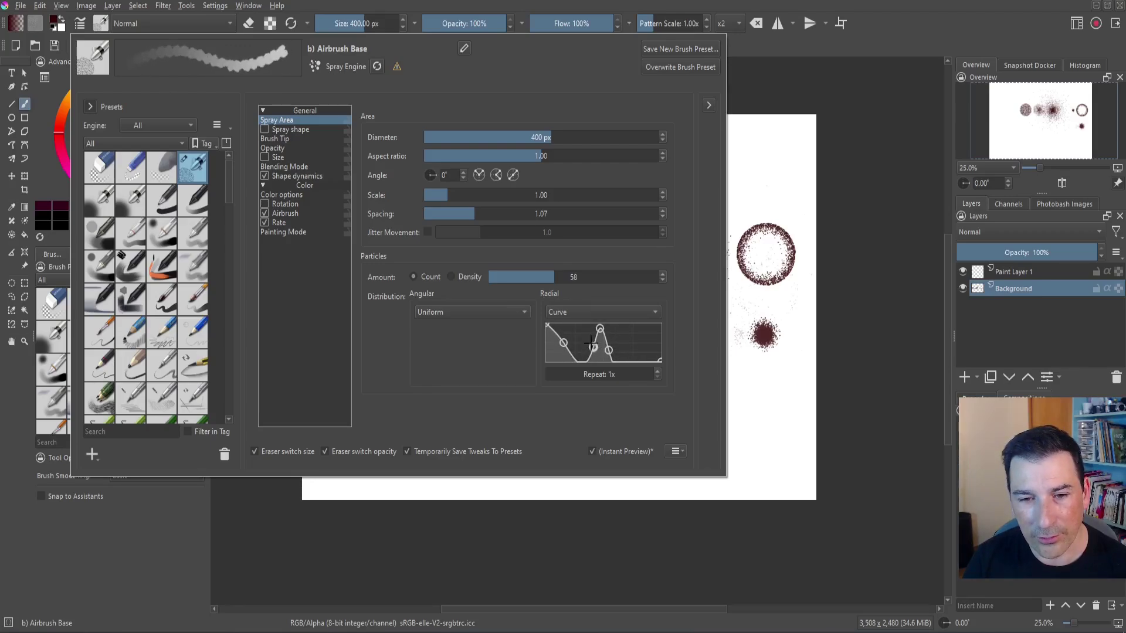
left_click_drag(748, 394, 768, 394)
left_click_drag(563, 374, 619, 368)
left_click(739, 379)
key("slash")
key("slash")
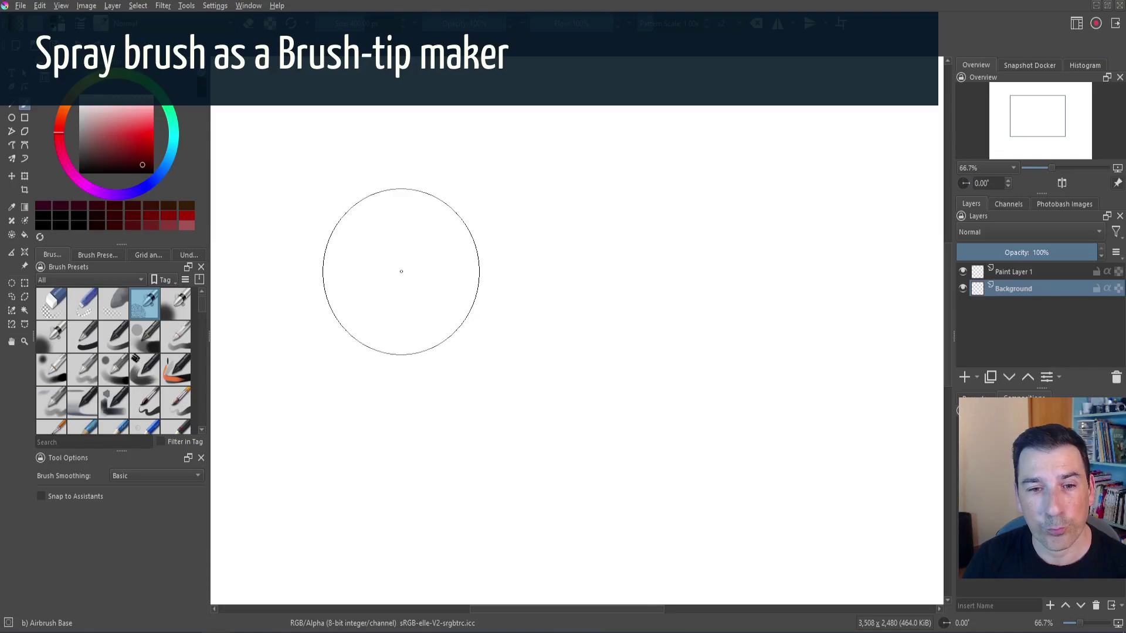
- Spray a fine-dotted dab, then test an 18.50 px particle tip and undo its dark dab
left_click_drag(399, 271, 400, 270)
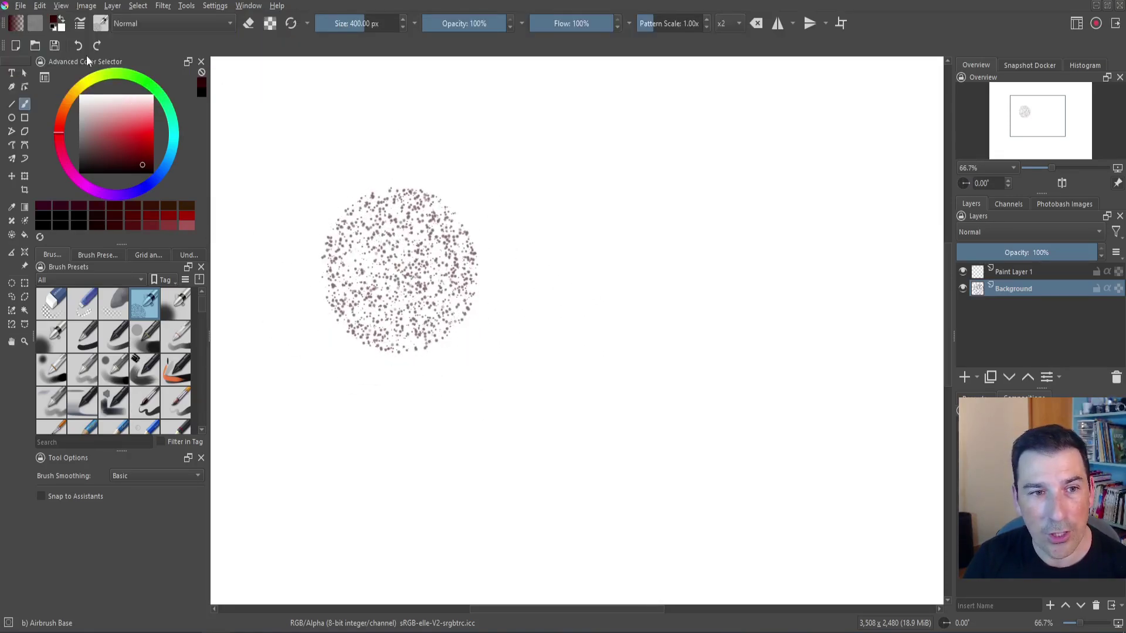
left_click(80, 24)
left_click(284, 139)
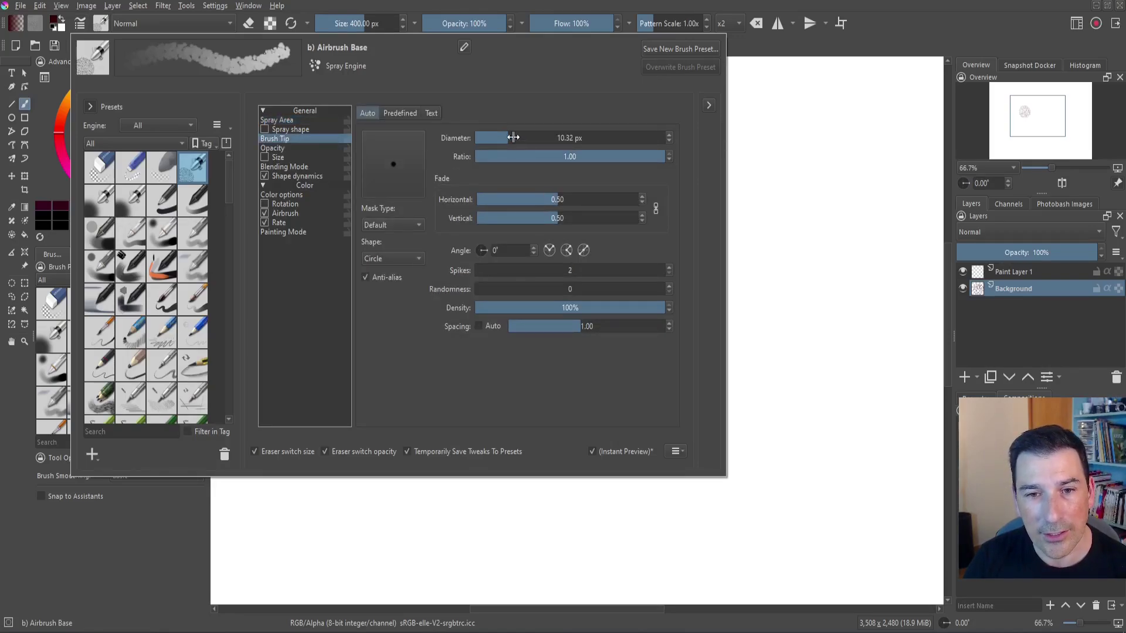
left_click_drag(514, 138, 520, 136)
left_click(770, 256)
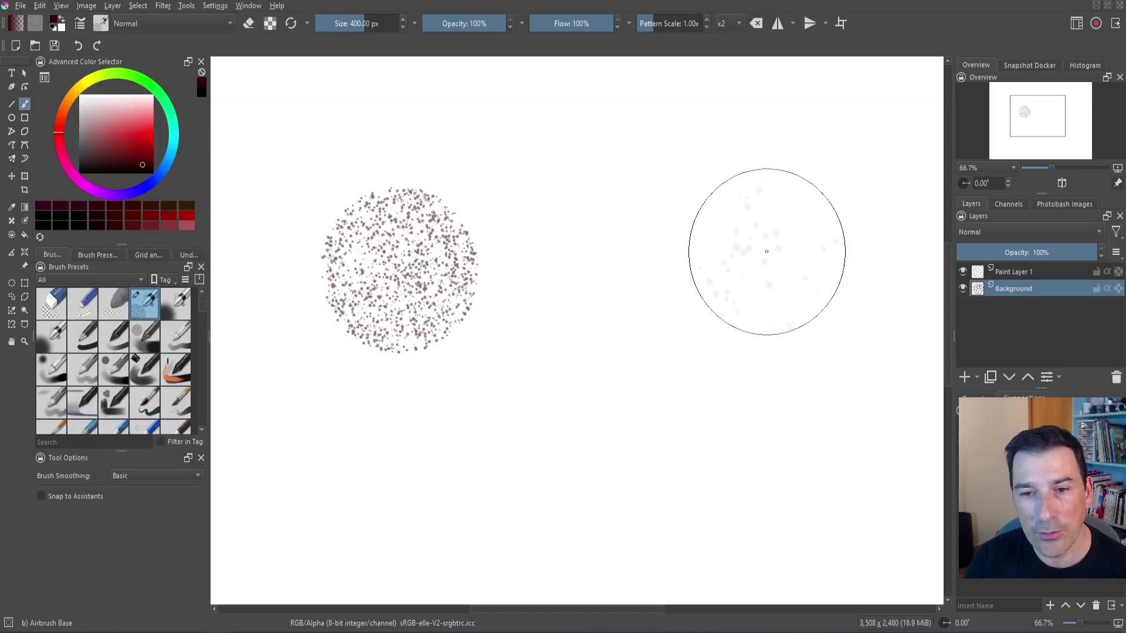
left_click(626, 267)
left_click_drag(627, 267, 616, 261)
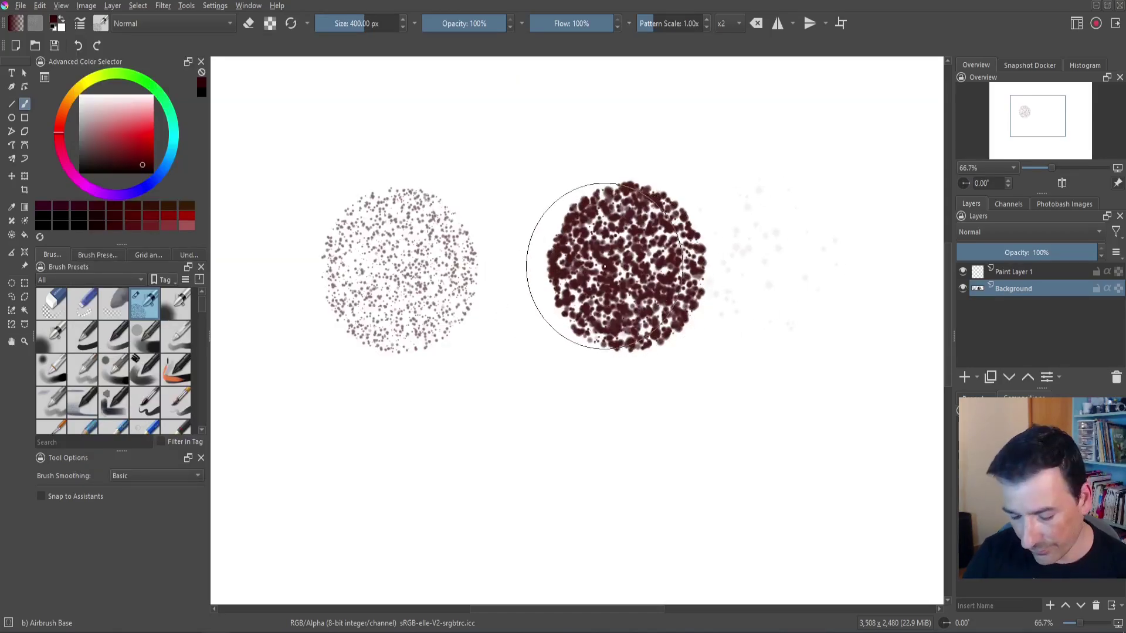
key("ctrl+z")
- Untick Enable Pen Settings under Opacity and spray several dabs of crisp dark particles
left_click(80, 23)
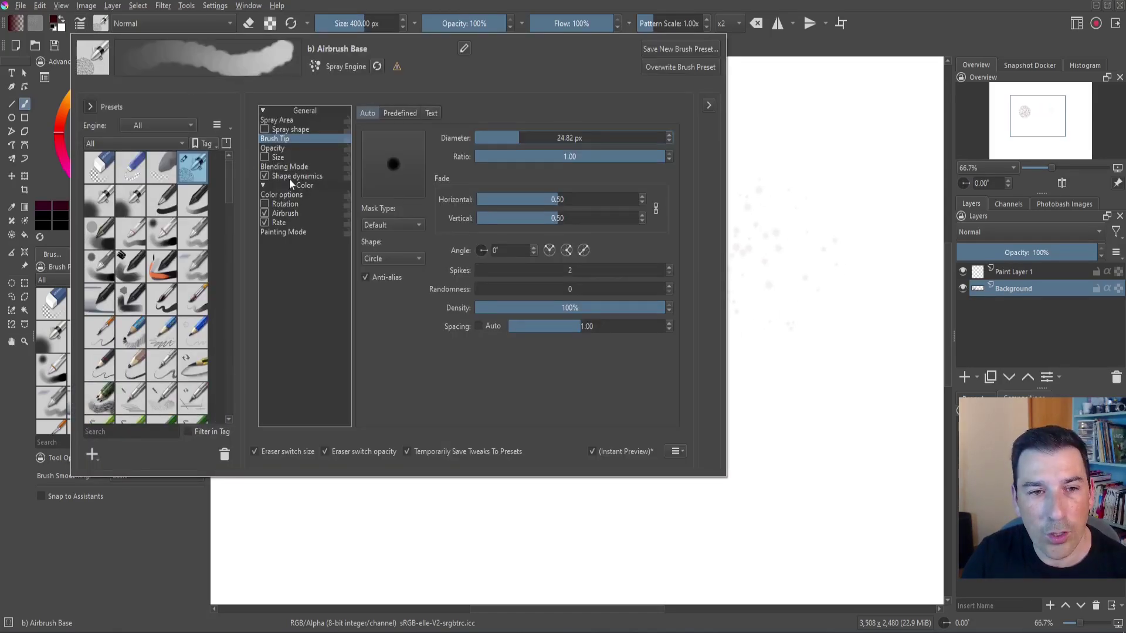
left_click(273, 148)
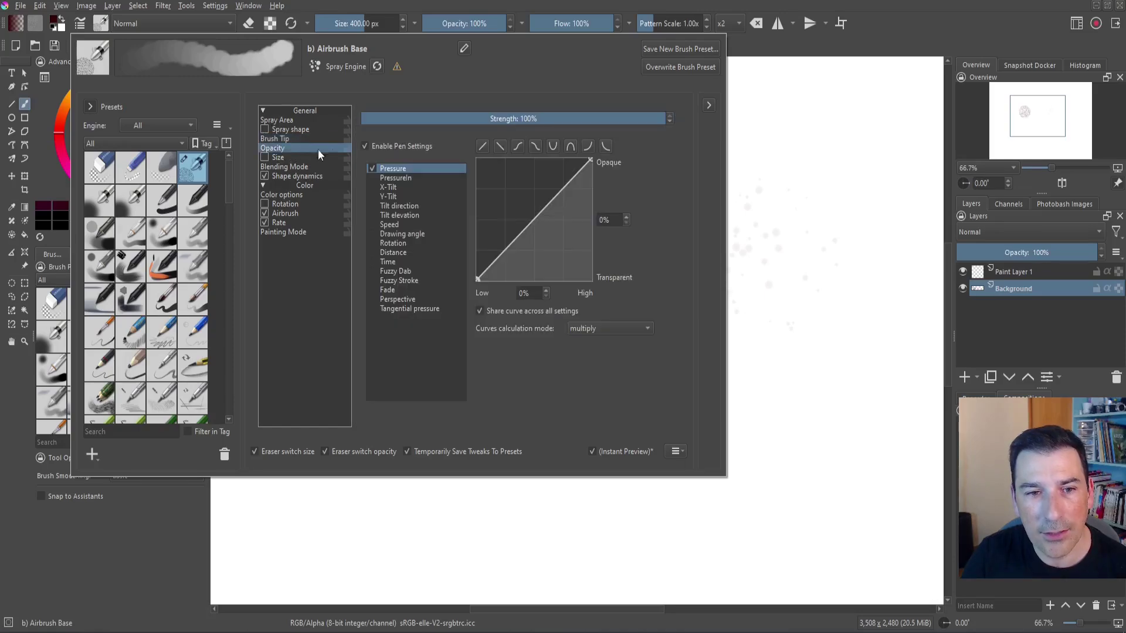
left_click(366, 146)
left_click(774, 282)
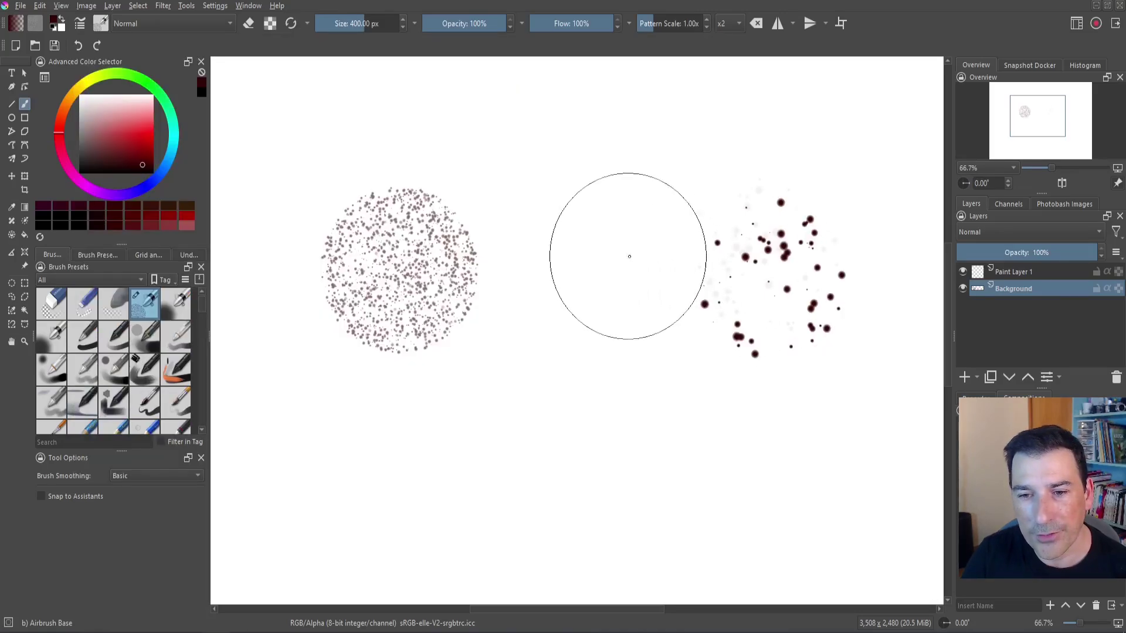
mouse_move(642, 258)
left_mouse_down()
mouse_move(648, 252)
mouse_move(650, 264)
left_mouse_up()
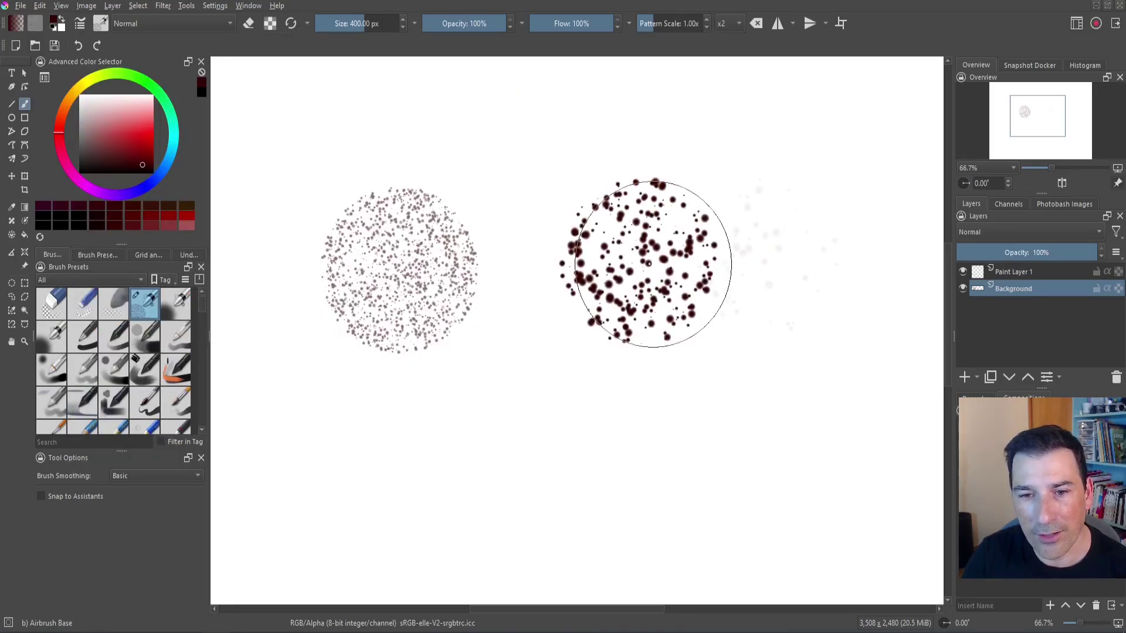
left_click(842, 250)
left_click(836, 444)
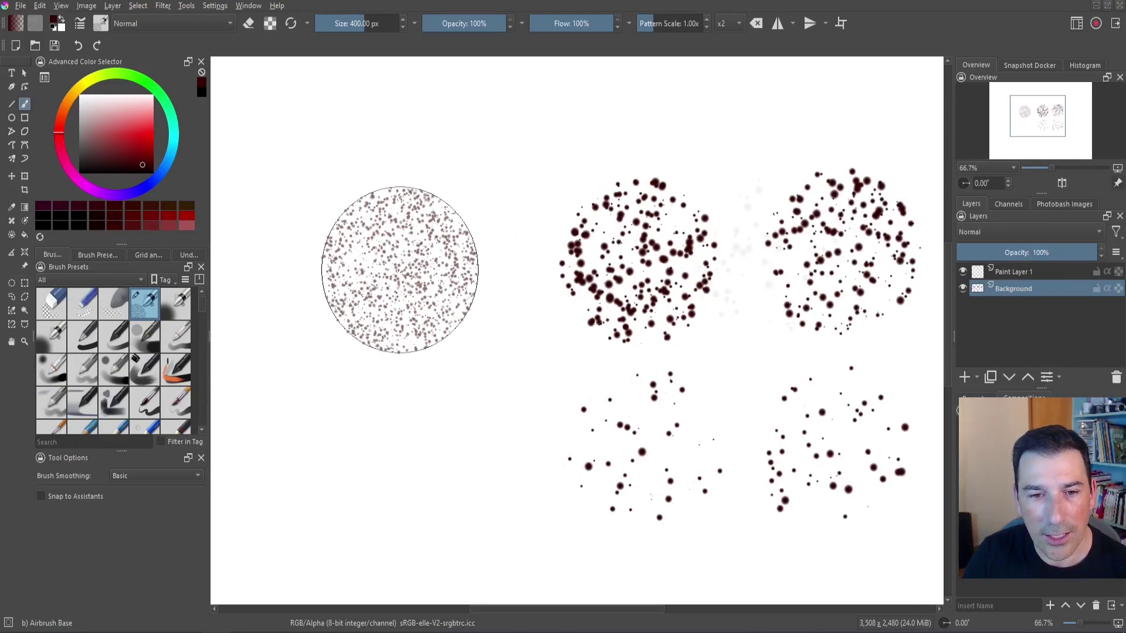
mouse_move(399, 270)
left_mouse_down()
mouse_move(387, 264)
mouse_move(477, 276)
mouse_move(384, 276)
left_mouse_up()
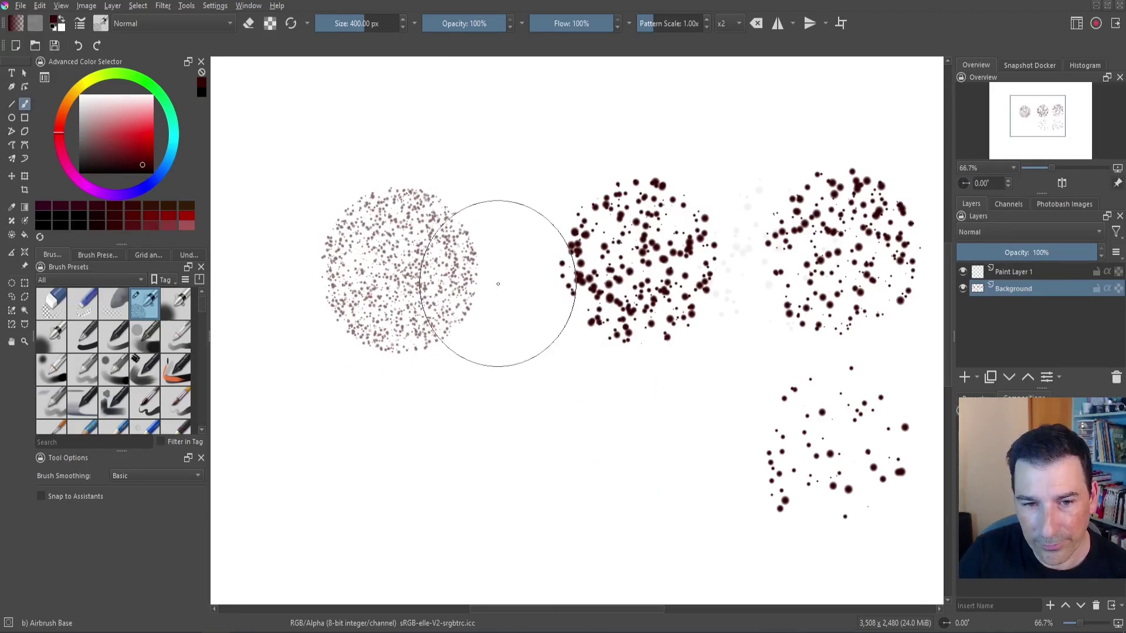
- Clear the canvas, switch to black, and spray a particle dab at the centre
left_click_drag(478, 276, 489, 287)
key("Delete")
left_click_drag(128, 165, 197, 217)
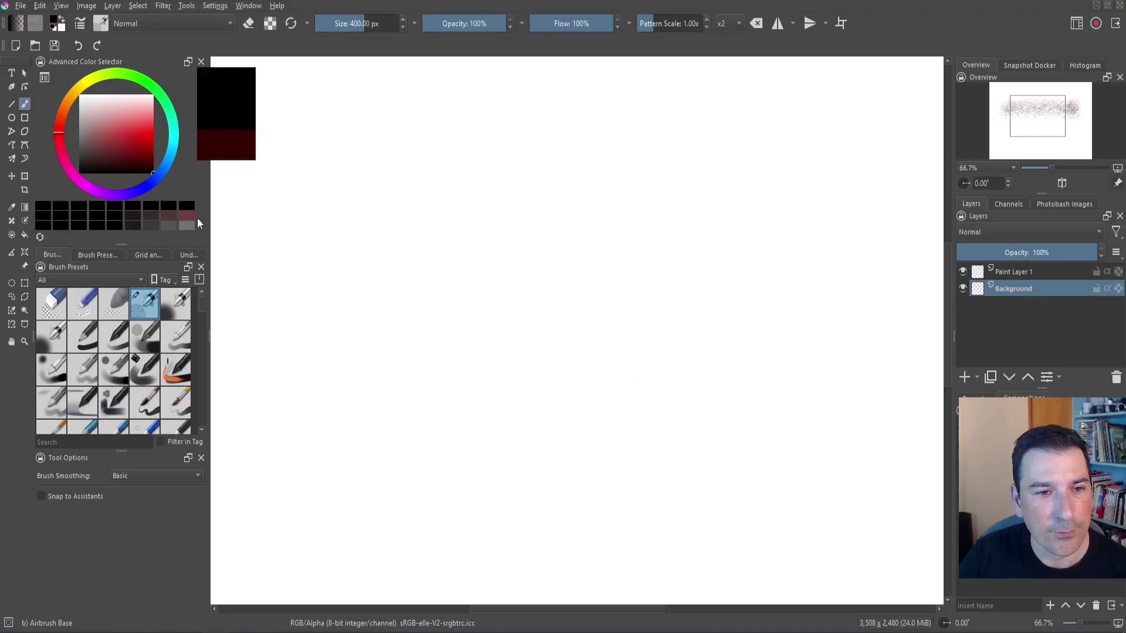
left_click_drag(546, 276, 558, 314)
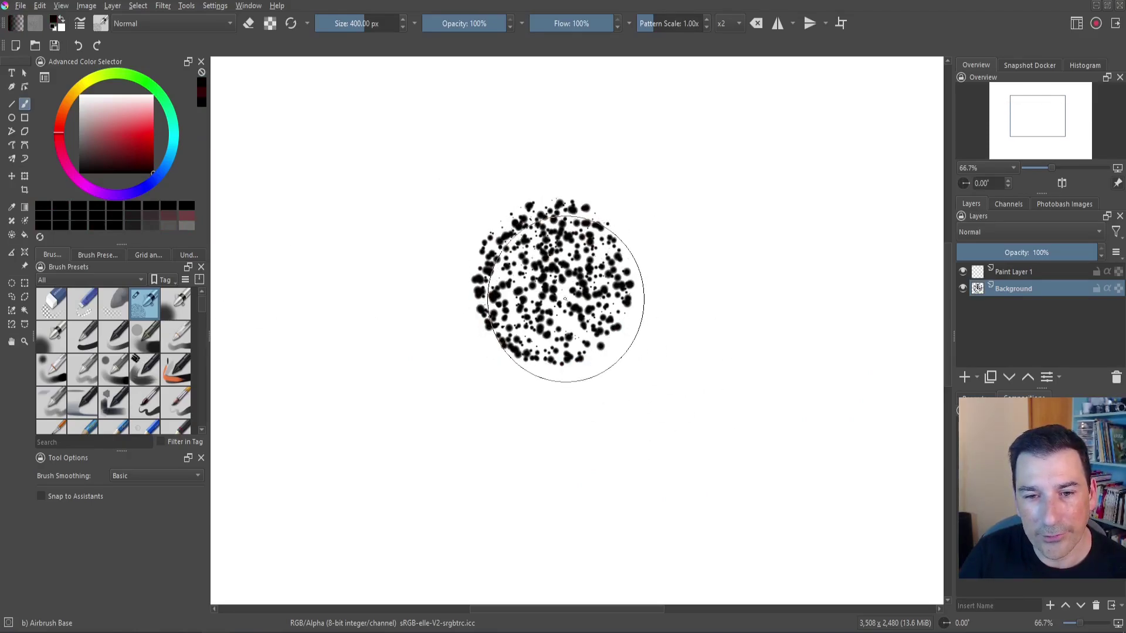
- Squeeze the dab into a tall oval with Ctrl+T and enclose it in a rectangular selection
key("ctrl+t")
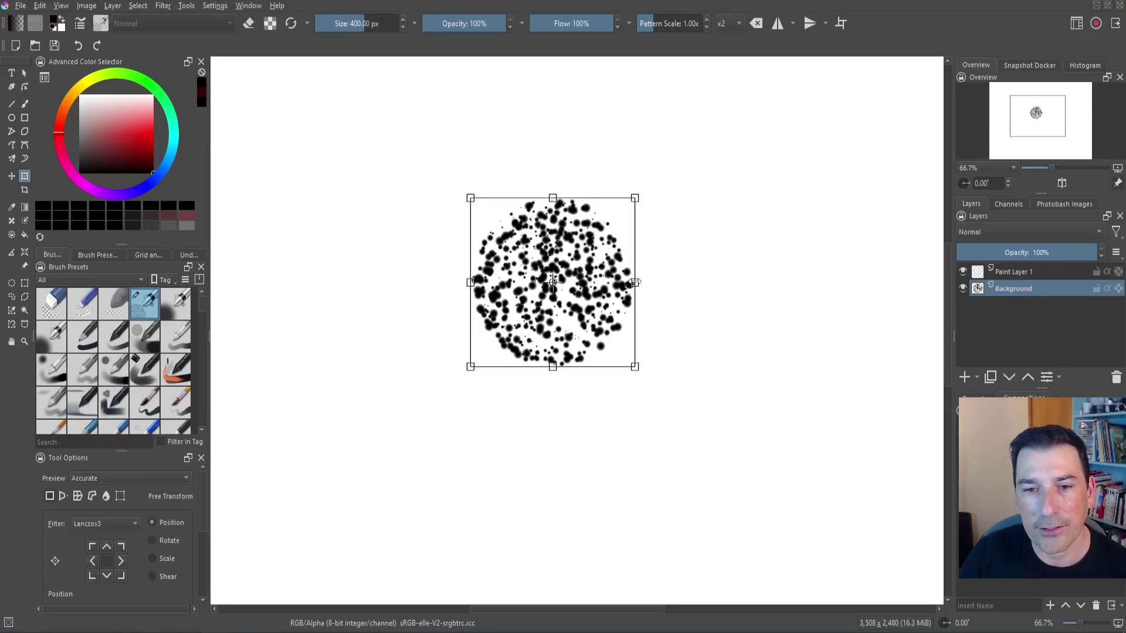
left_click_drag(635, 282, 548, 282)
key("ctrl+r")
left_click(449, 211)
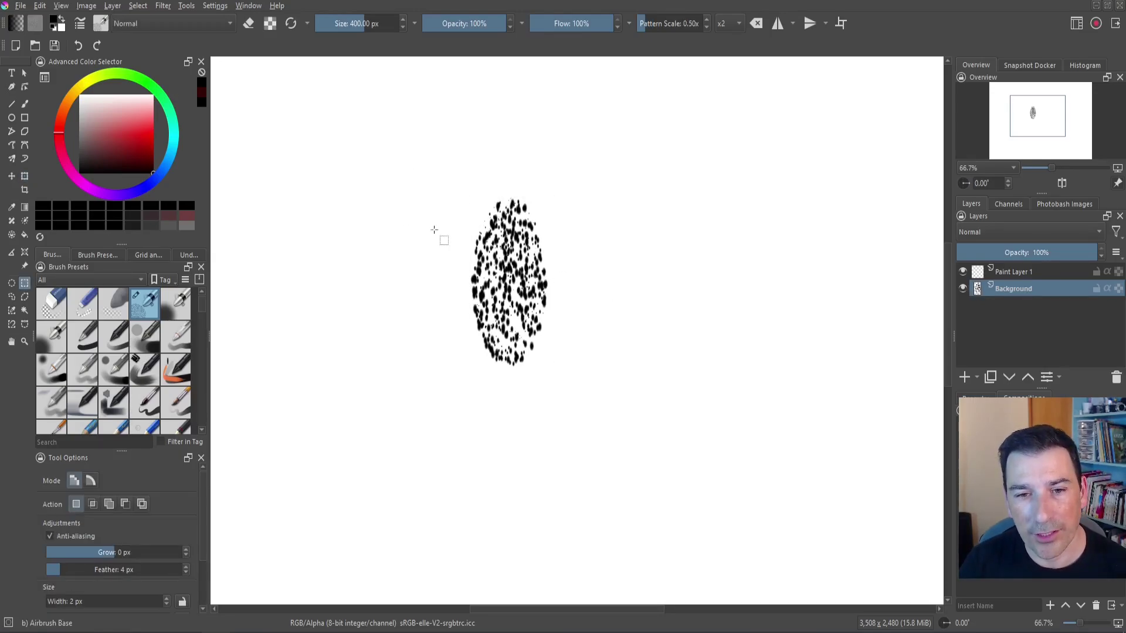
left_click_drag(430, 152, 593, 388)
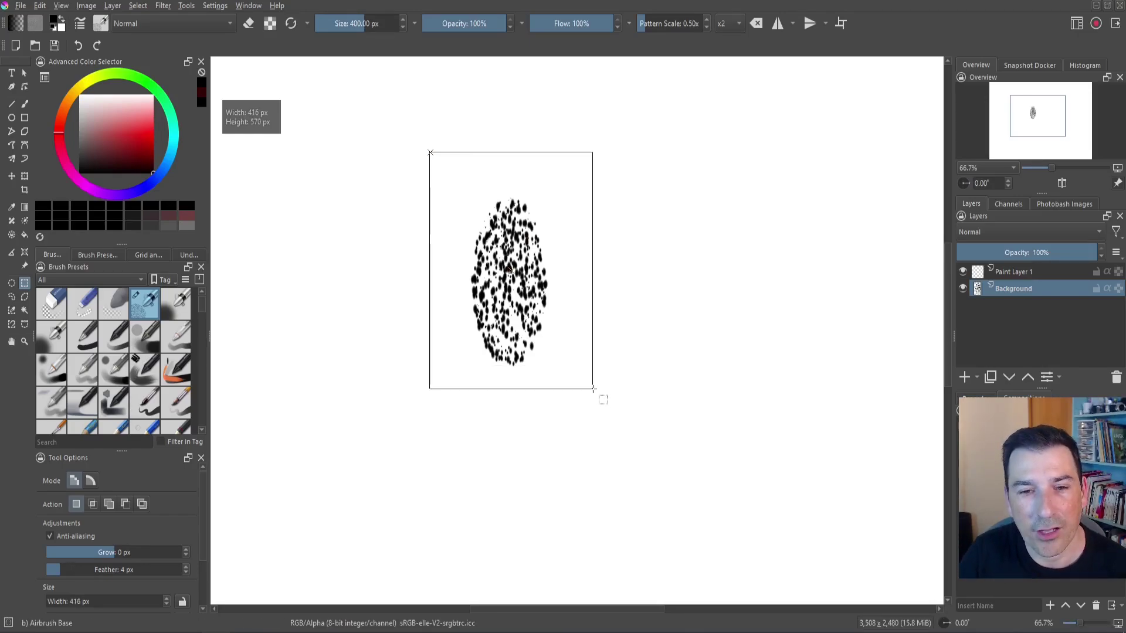
mouse_move(593, 389)
left_mouse_down()
mouse_move(632, 431)
mouse_move(554, 372)
left_mouse_up()
- Stamp the selection as a predefined brush tip named xx with spacing 0.16
left_click(76, 25)
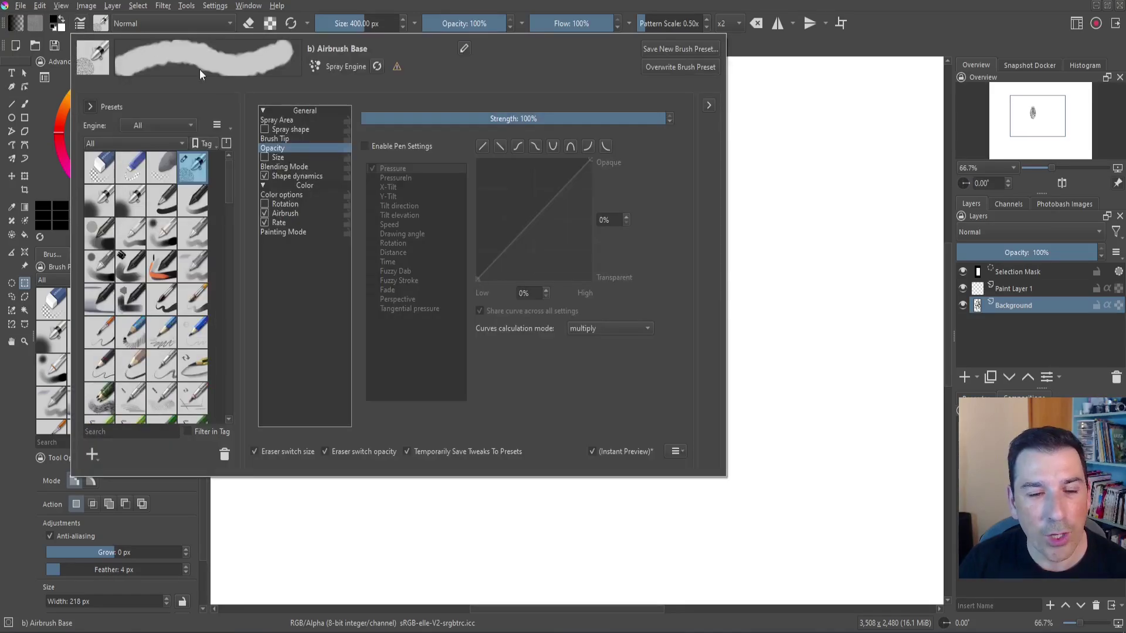
left_click(297, 120)
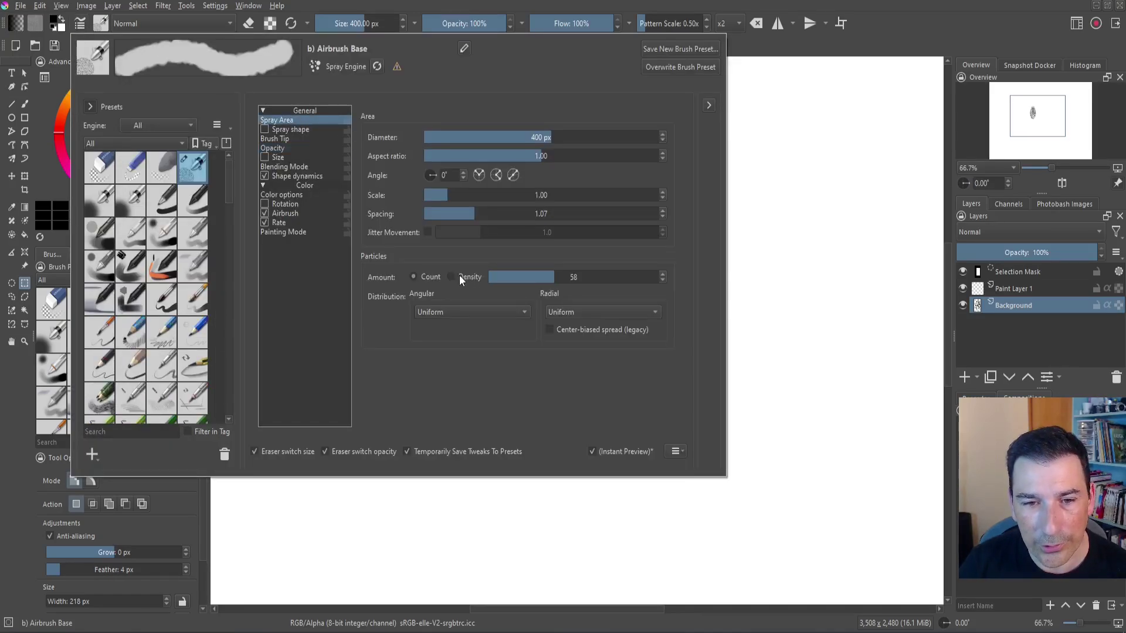
left_click(303, 139)
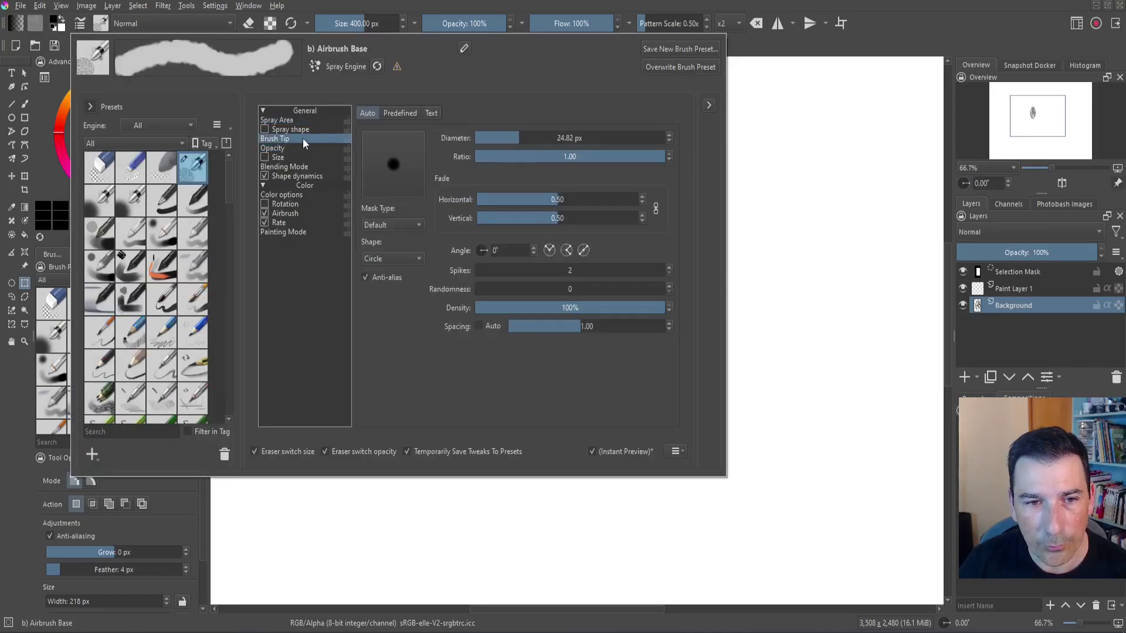
left_click(400, 113)
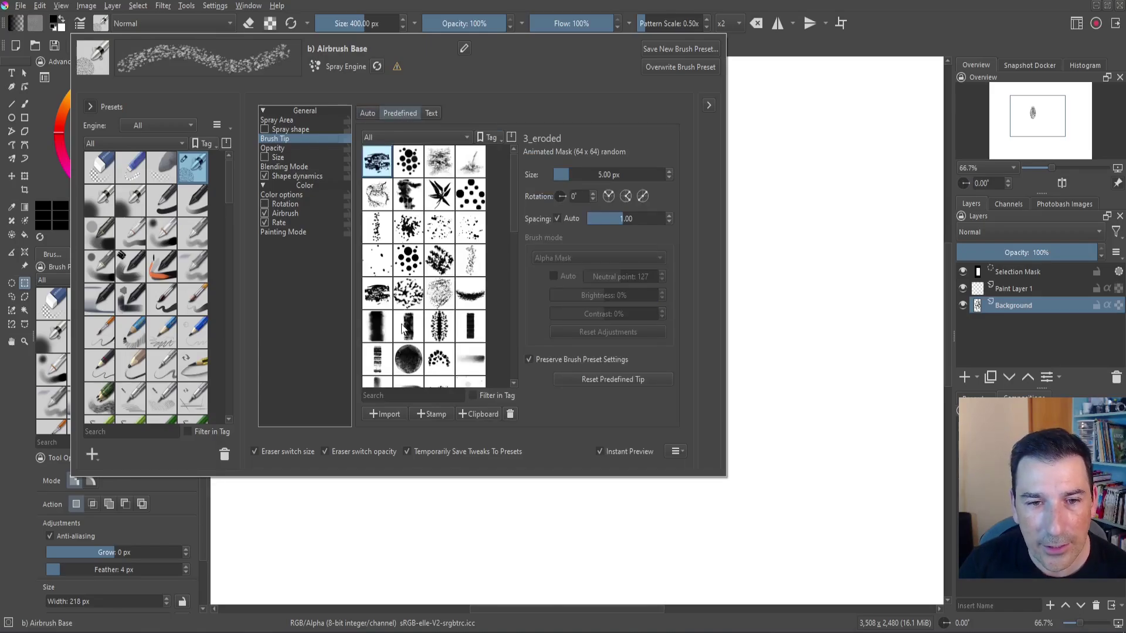
left_click(434, 414)
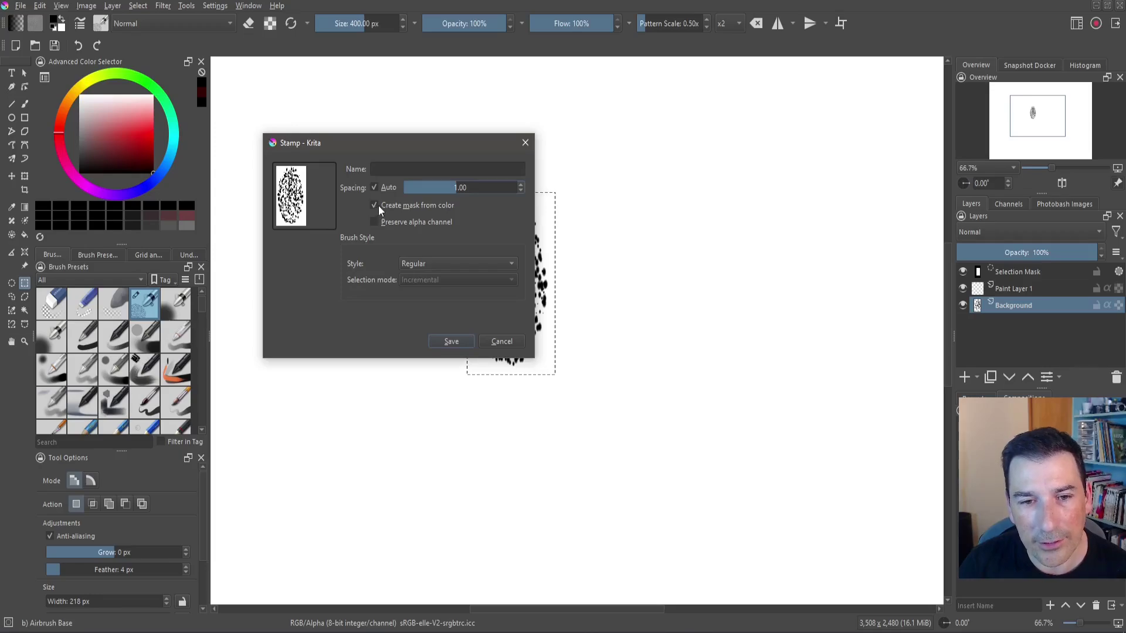
left_click(376, 169)
type("xx")
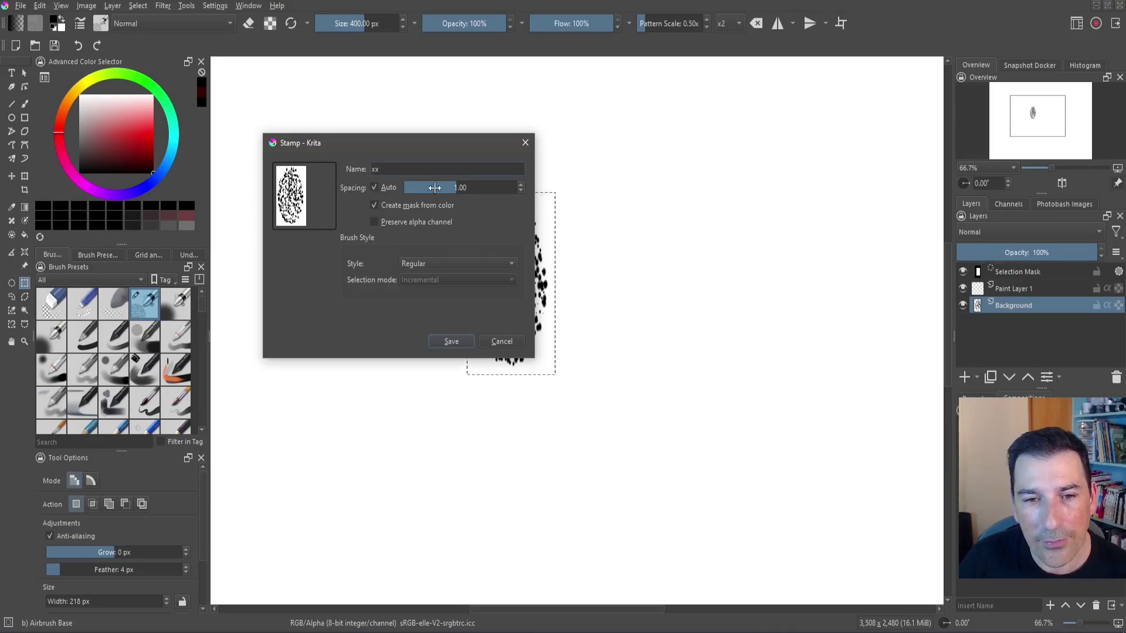
left_click_drag(435, 188, 431, 188)
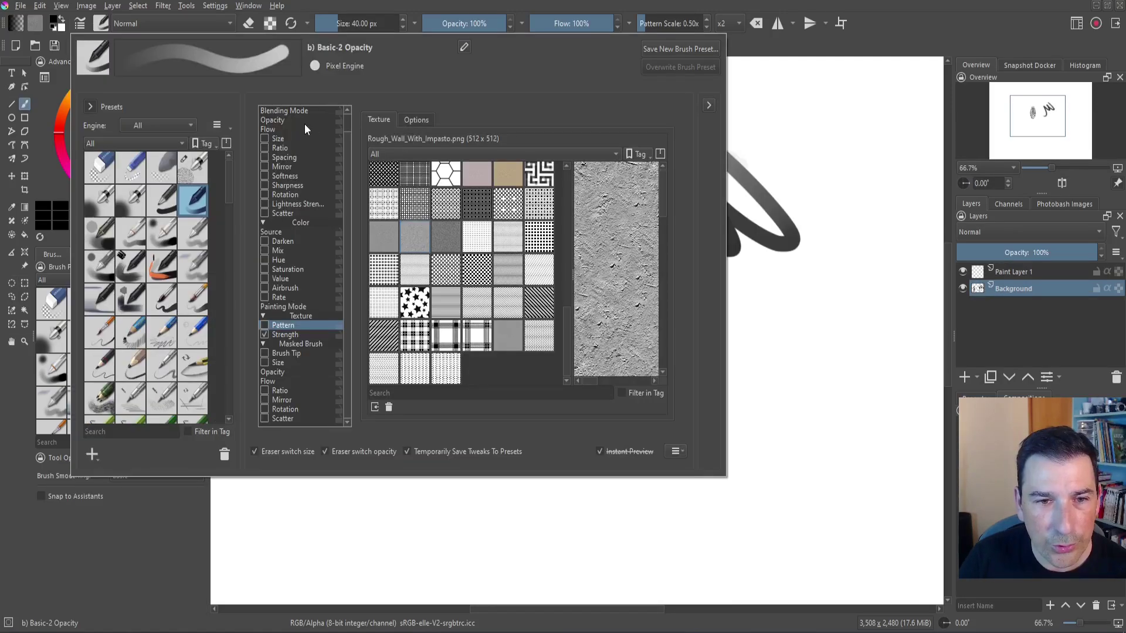
- Load the xx tip at about 90 px and test a textured stroke, then undo it
scroll(289, 120, "up", 1)
left_click(288, 120)
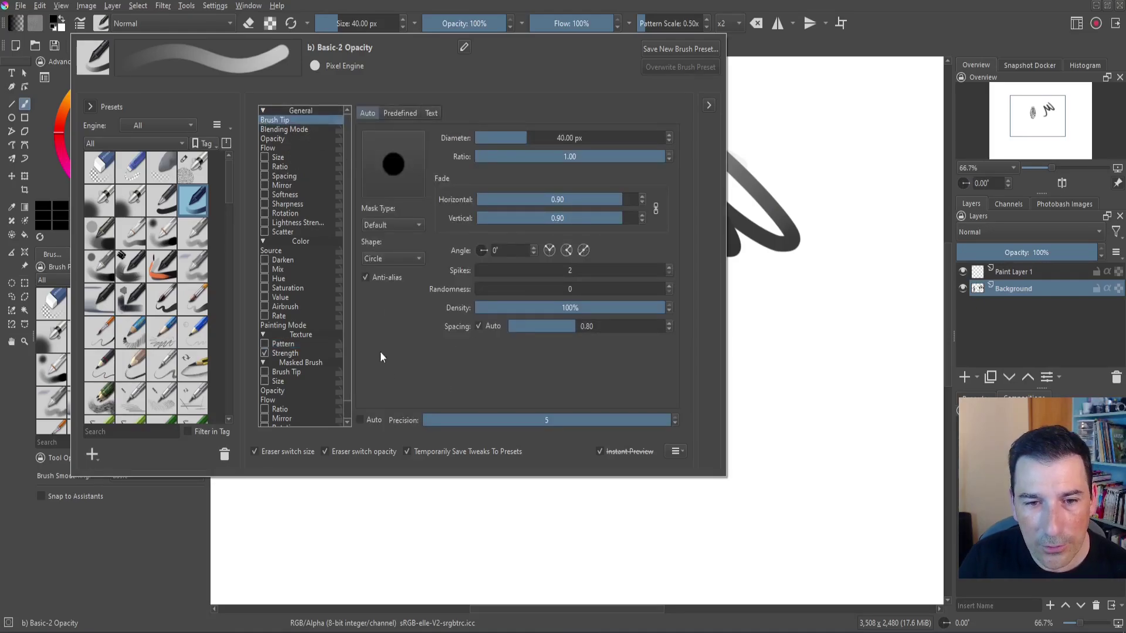
left_click(401, 113)
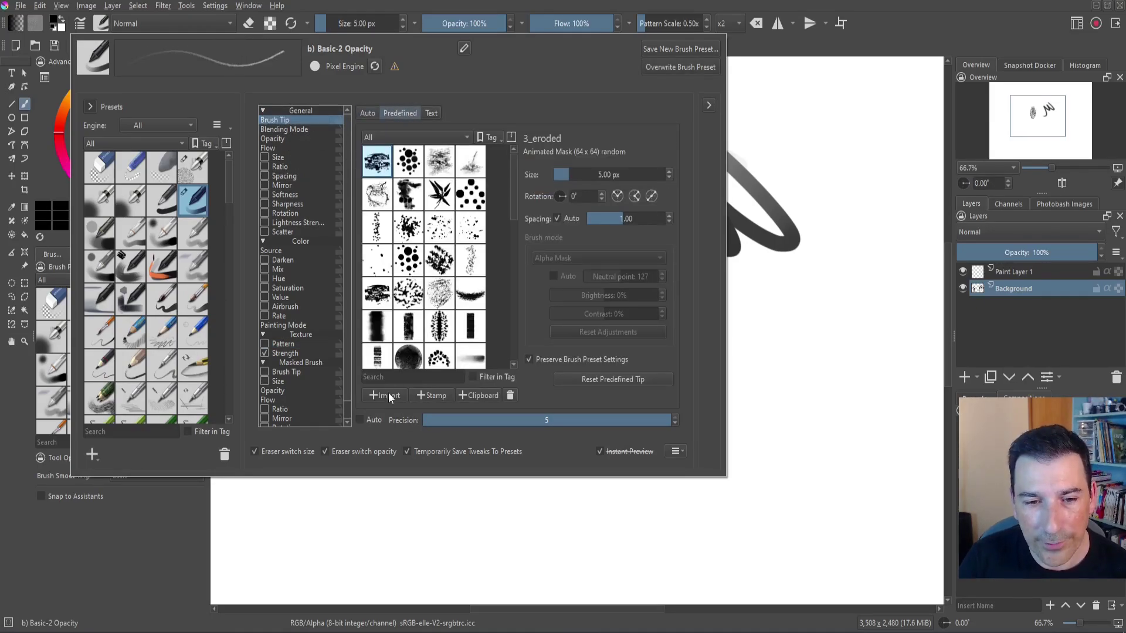
type("xx")
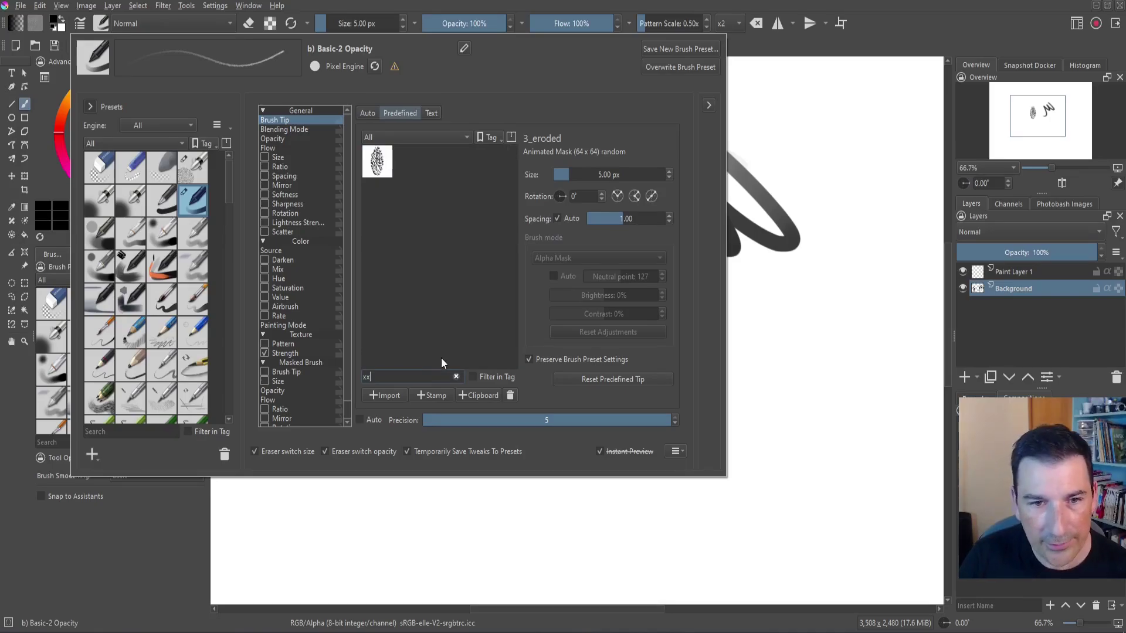
left_click(665, 345)
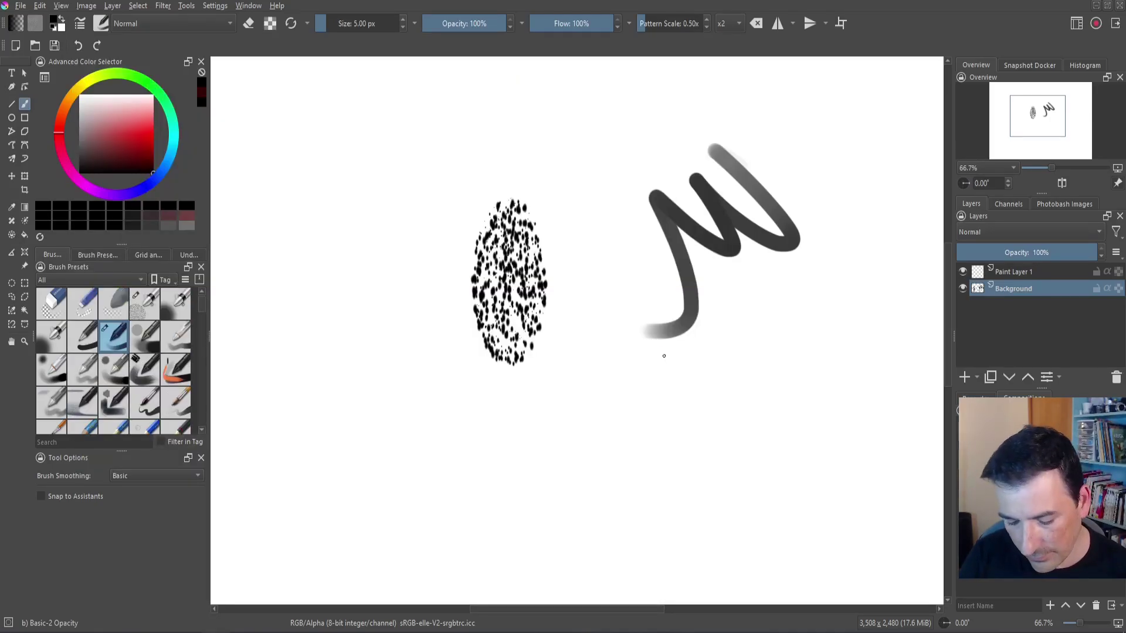
left_click_drag(664, 356, 673, 357)
mouse_move(742, 293)
left_mouse_down()
mouse_move(754, 296)
mouse_move(655, 436)
left_mouse_up()
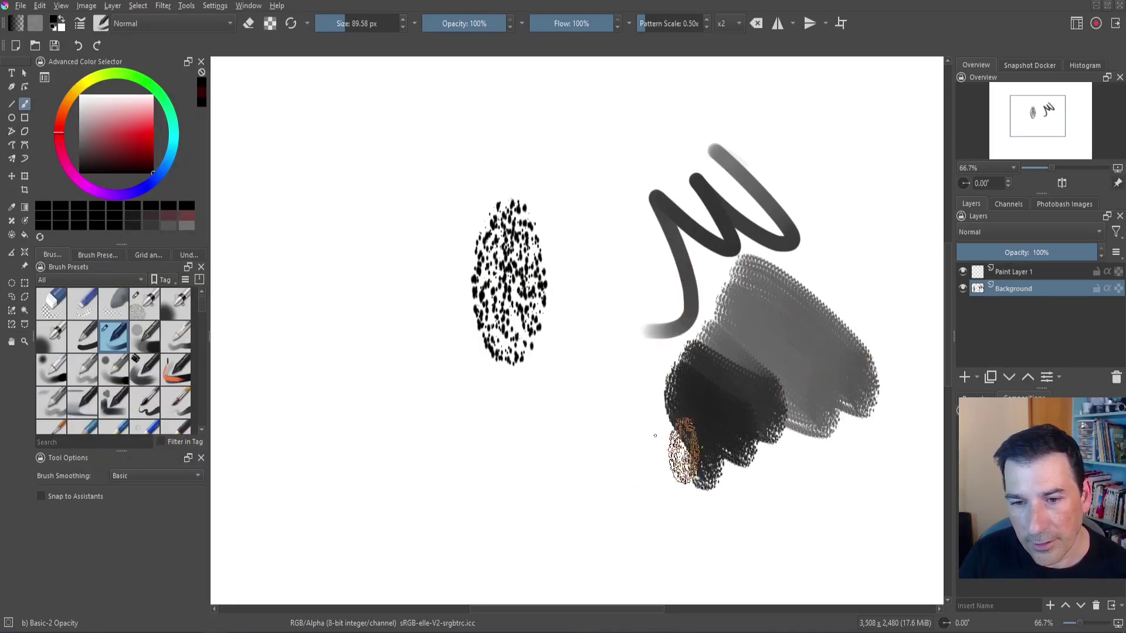
key("ctrl+z")
- Reduce the tip spacing, set flow to 41%, and paint a light grey textured stroke at the upper left
left_click(101, 22)
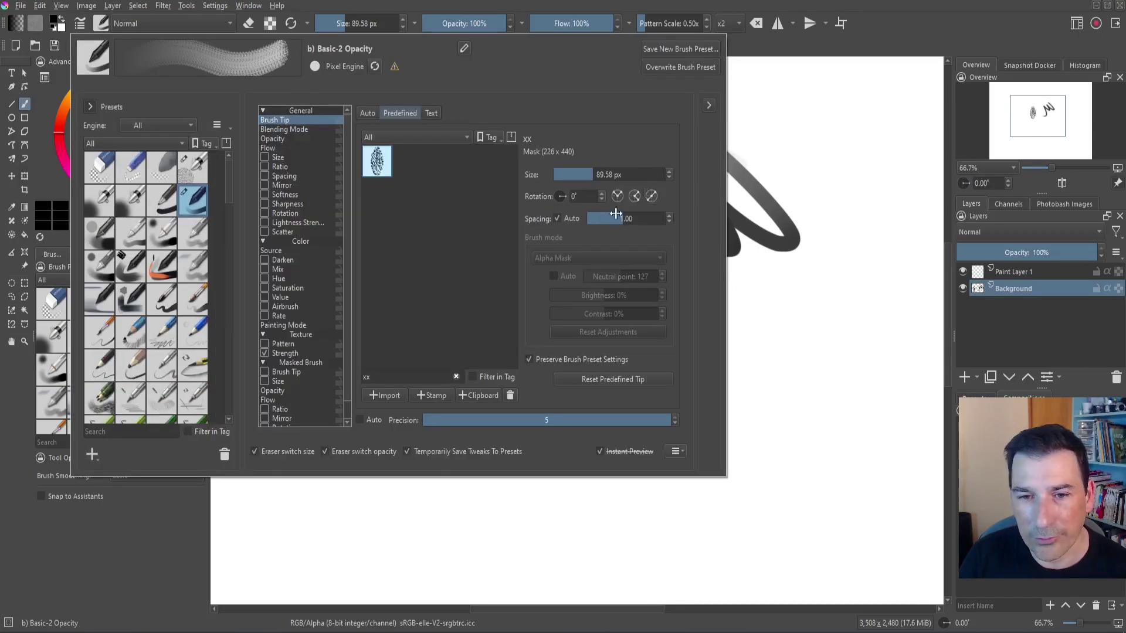
left_click_drag(624, 218, 618, 218)
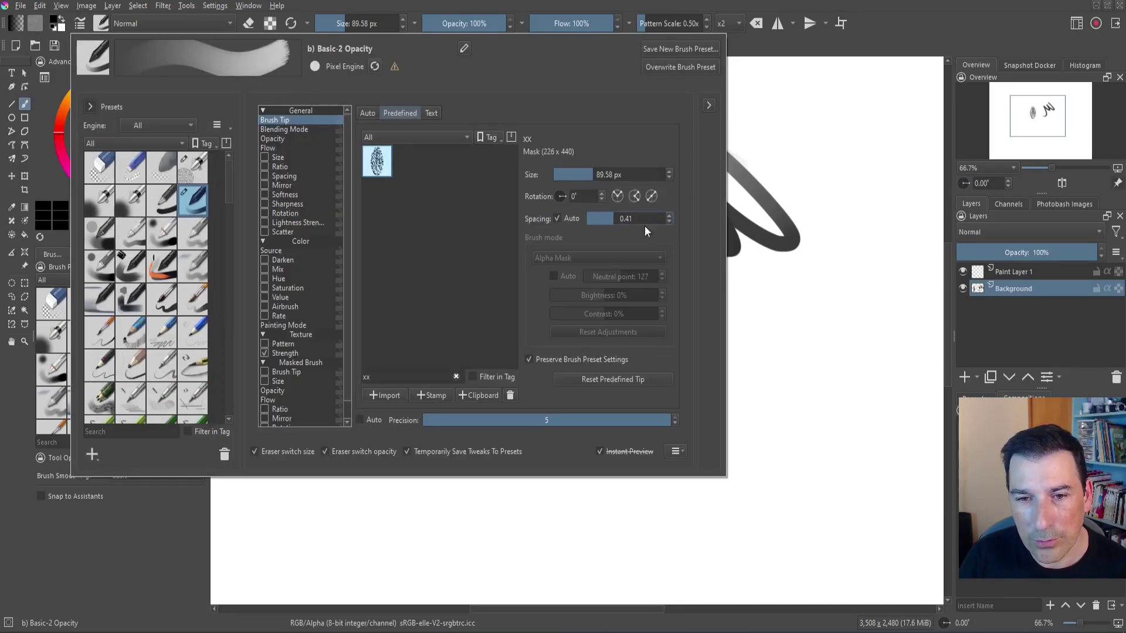
mouse_move(863, 282)
left_mouse_down()
mouse_move(848, 364)
mouse_move(434, 375)
left_mouse_up()
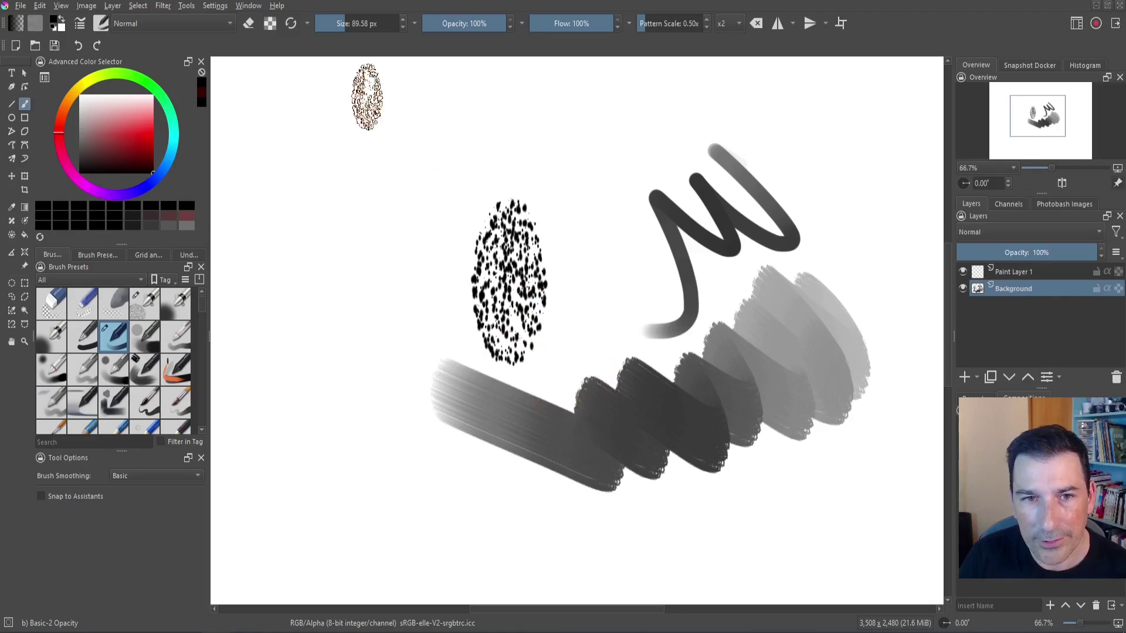
left_click(587, 25)
left_click_drag(567, 26, 563, 26)
mouse_move(586, 117)
left_mouse_down()
mouse_move(598, 156)
mouse_move(468, 125)
mouse_move(352, 405)
left_mouse_up()
key("ctrl+z")
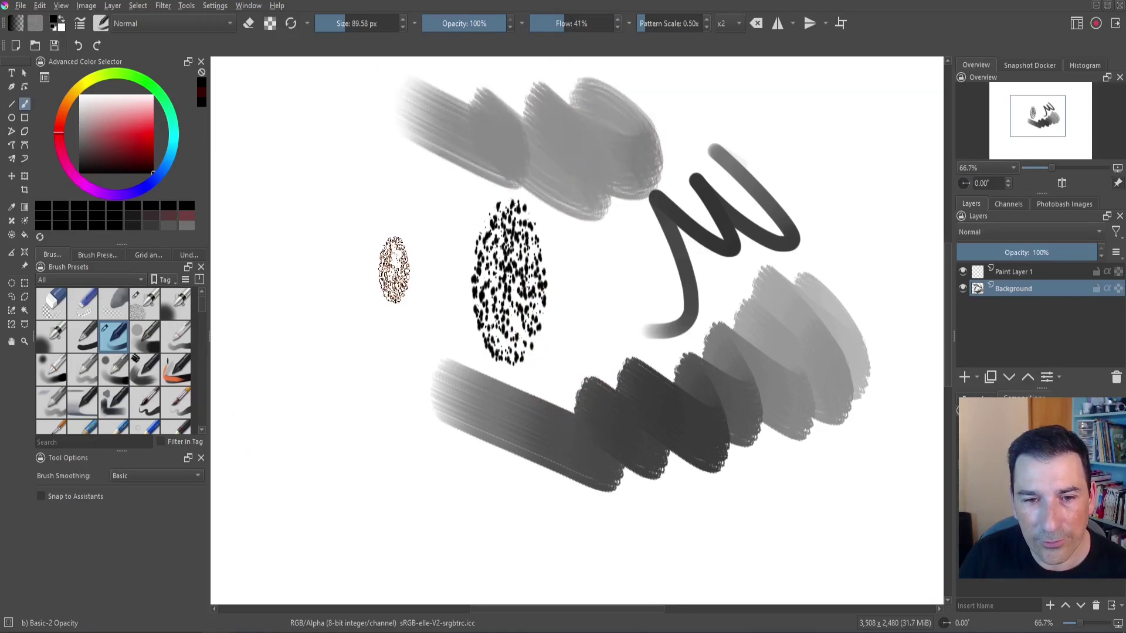
key("ctrl+z")
mouse_move(322, 120)
left_mouse_down()
mouse_move(397, 156)
mouse_move(390, 289)
mouse_move(432, 457)
mouse_move(317, 499)
left_mouse_up()
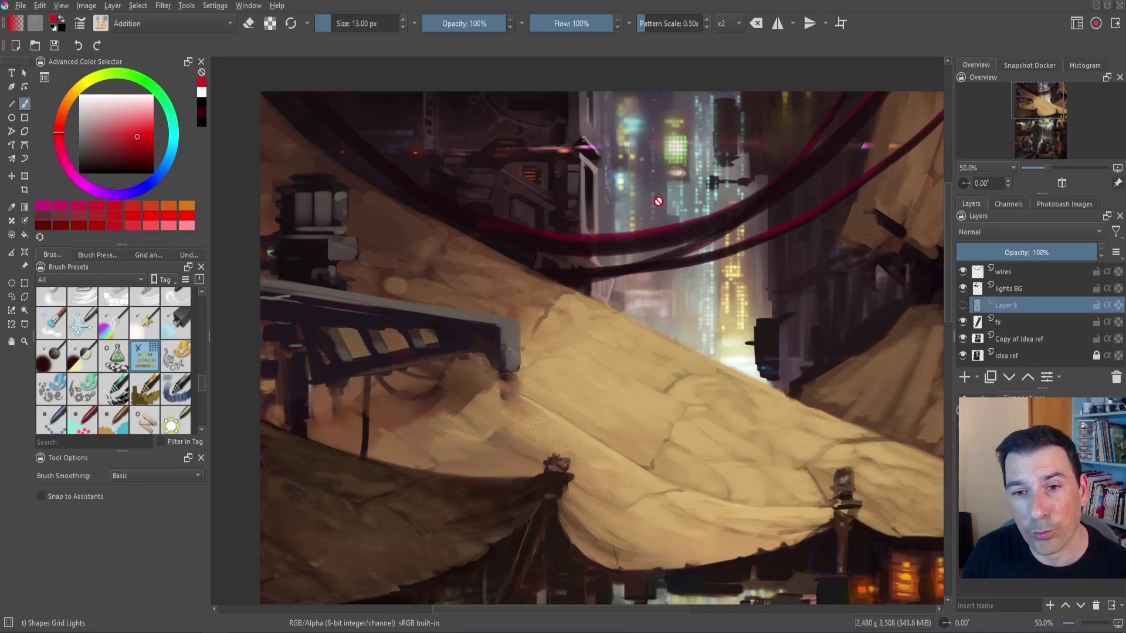
- Add Paint Layer 10 and paint small darker-red lights on the distant buildings
left_click(965, 377)
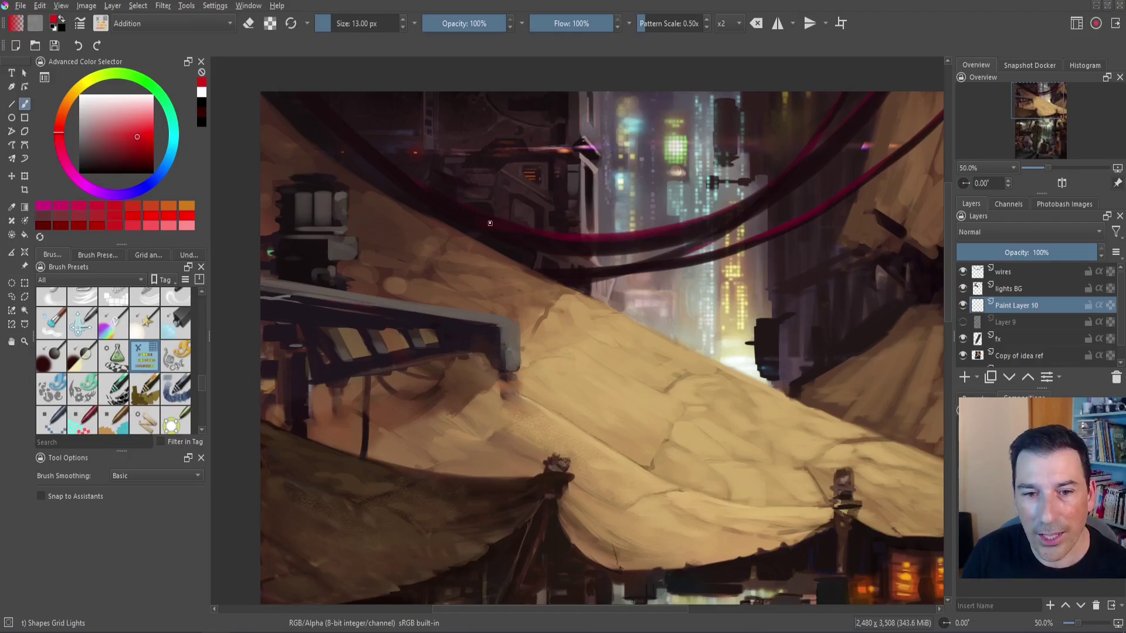
left_click_drag(136, 153, 140, 153)
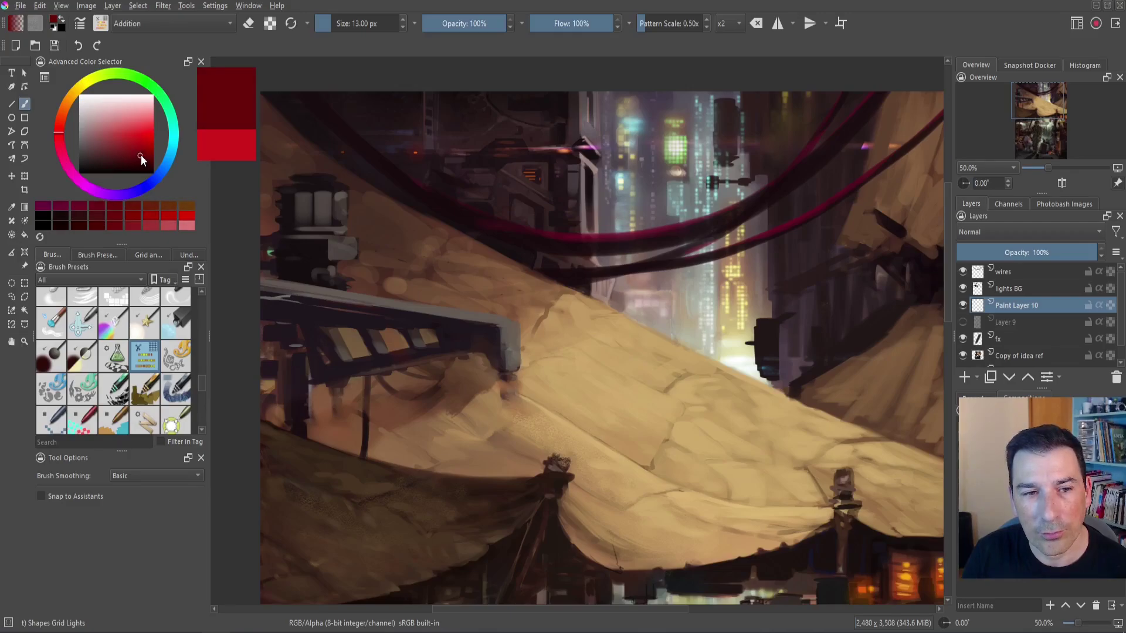
left_click_drag(728, 119, 728, 124)
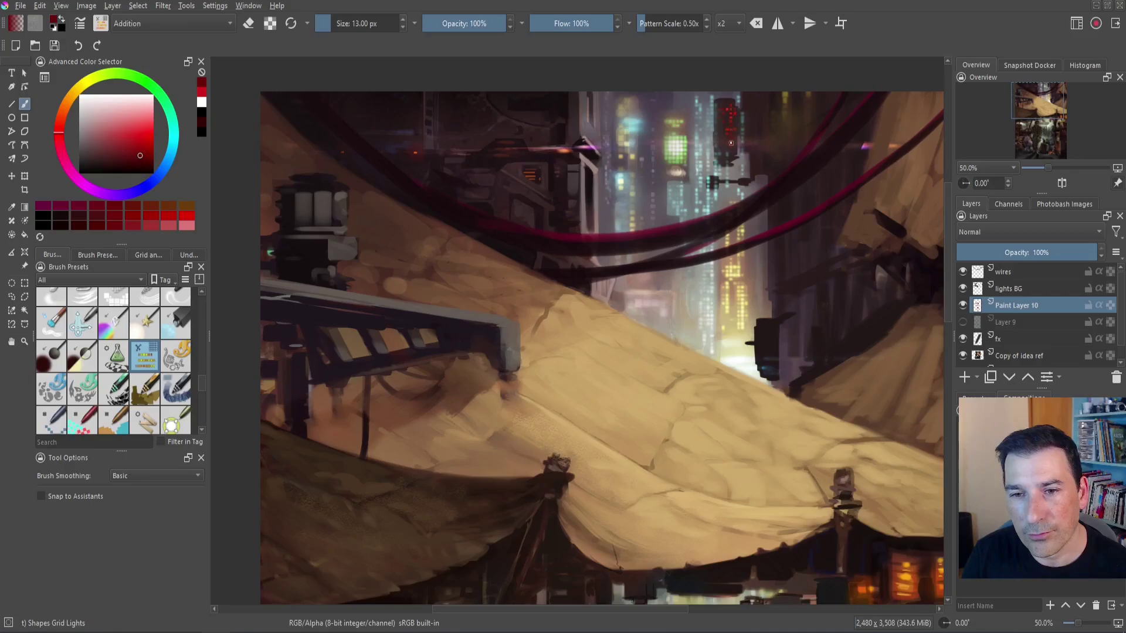
left_click_drag(725, 139, 723, 151)
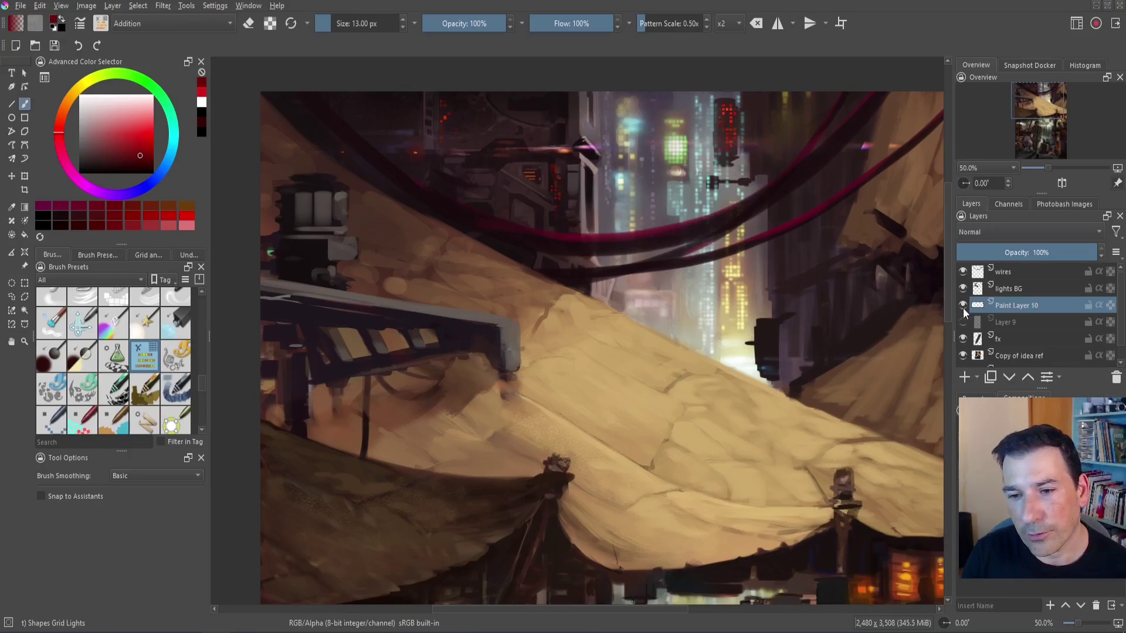
- Duplicate Paint Layer 10 and apply a Gaussian blur with a larger radius to the copy
left_click(990, 377)
left_click(163, 5)
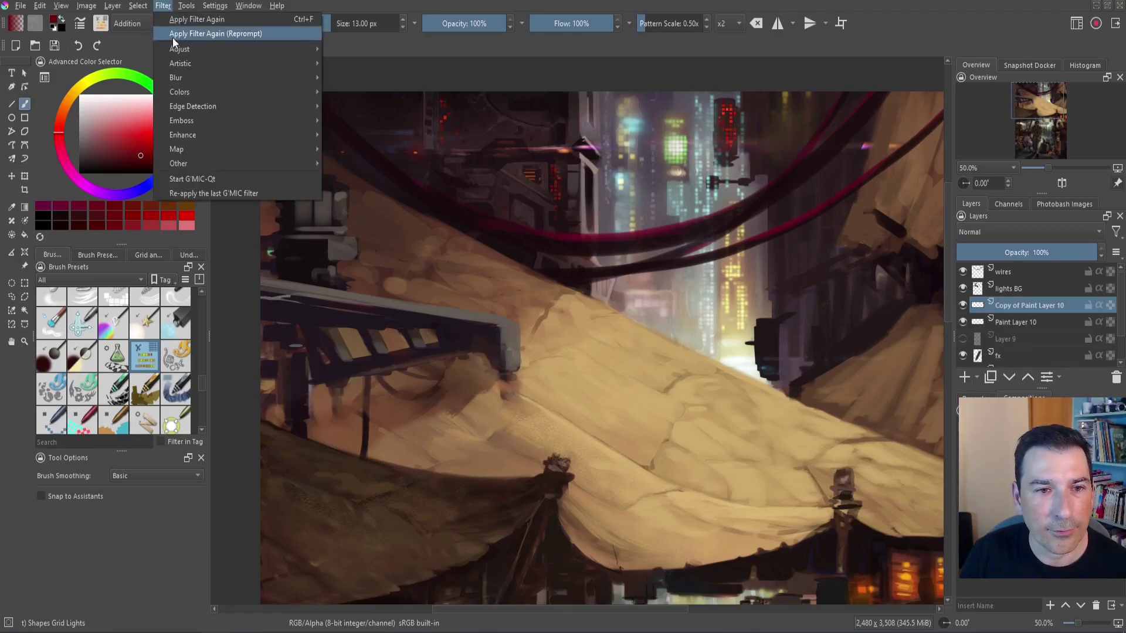
mouse_move(191, 78)
left_click(359, 92)
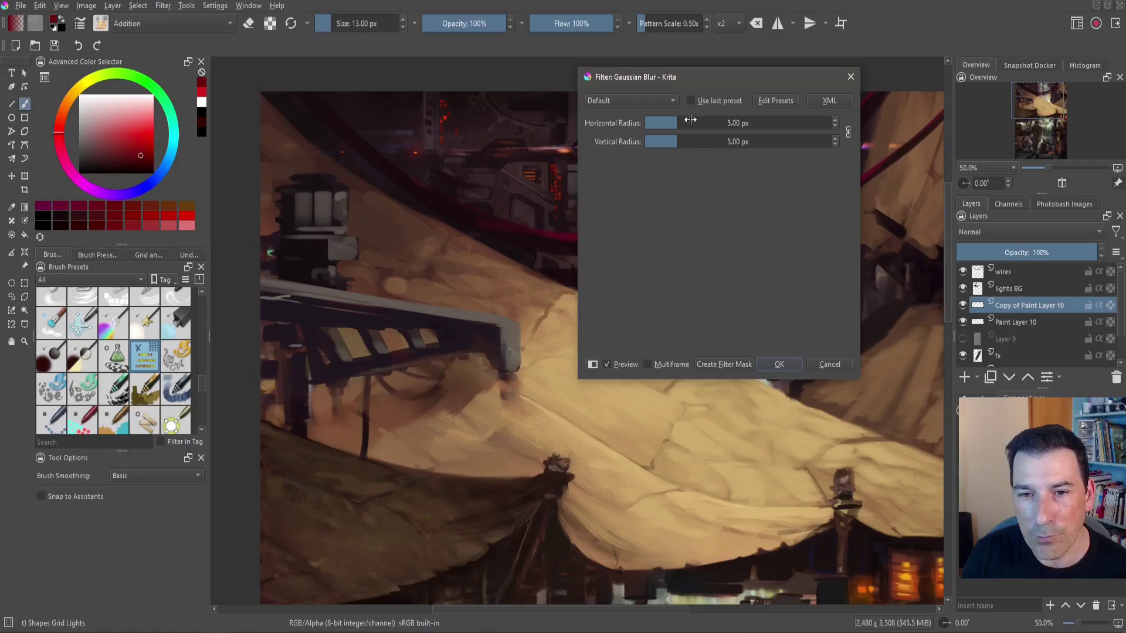
left_click_drag(708, 123, 730, 123)
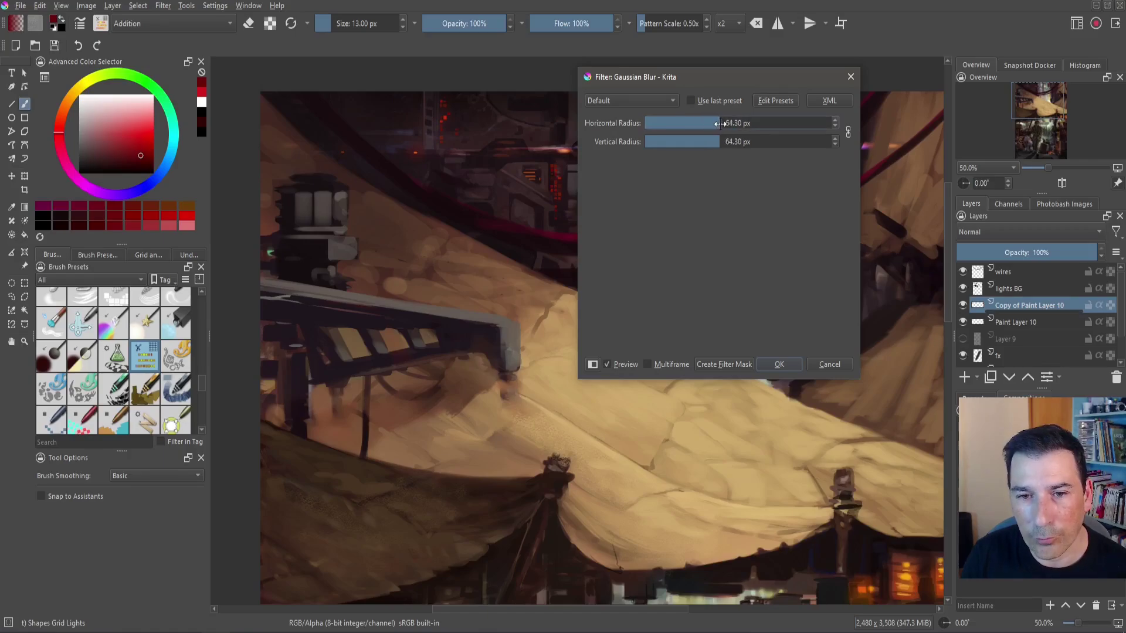
left_click(798, 365)
- Set the blurred copy's blend mode to Addition and duplicate it again
left_click(997, 231)
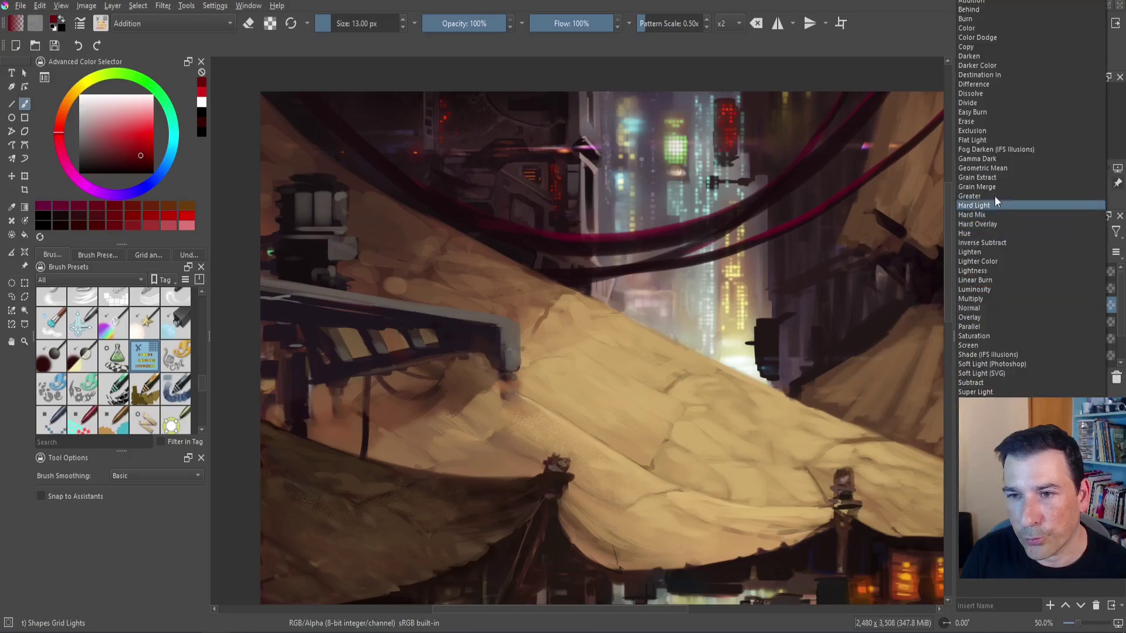
left_click(975, 37)
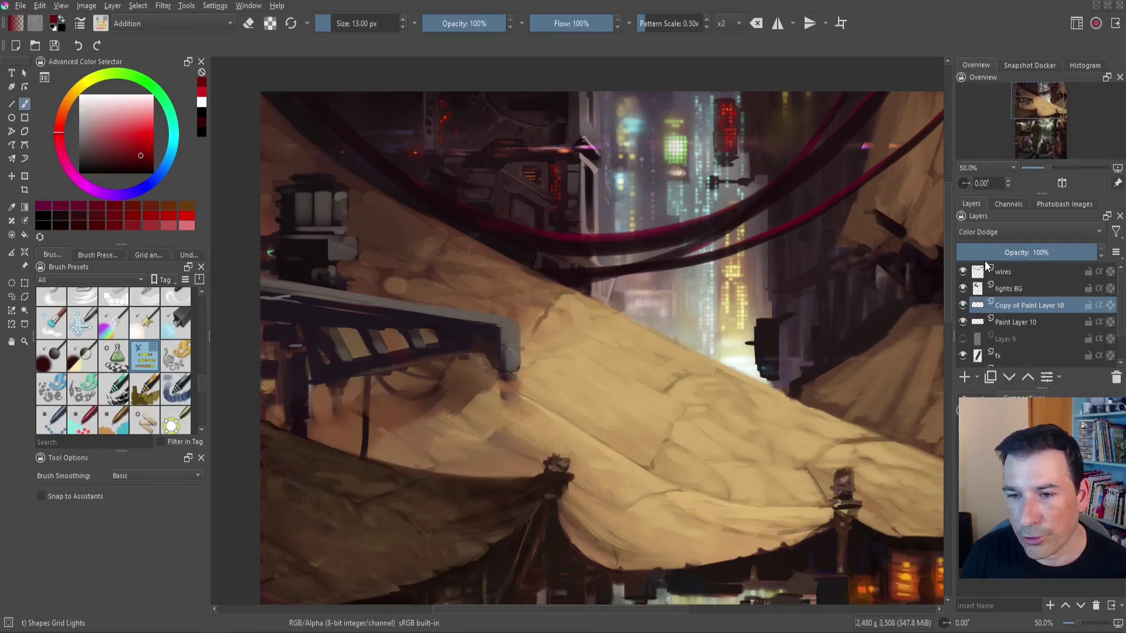
left_click(986, 232)
left_click(985, 141)
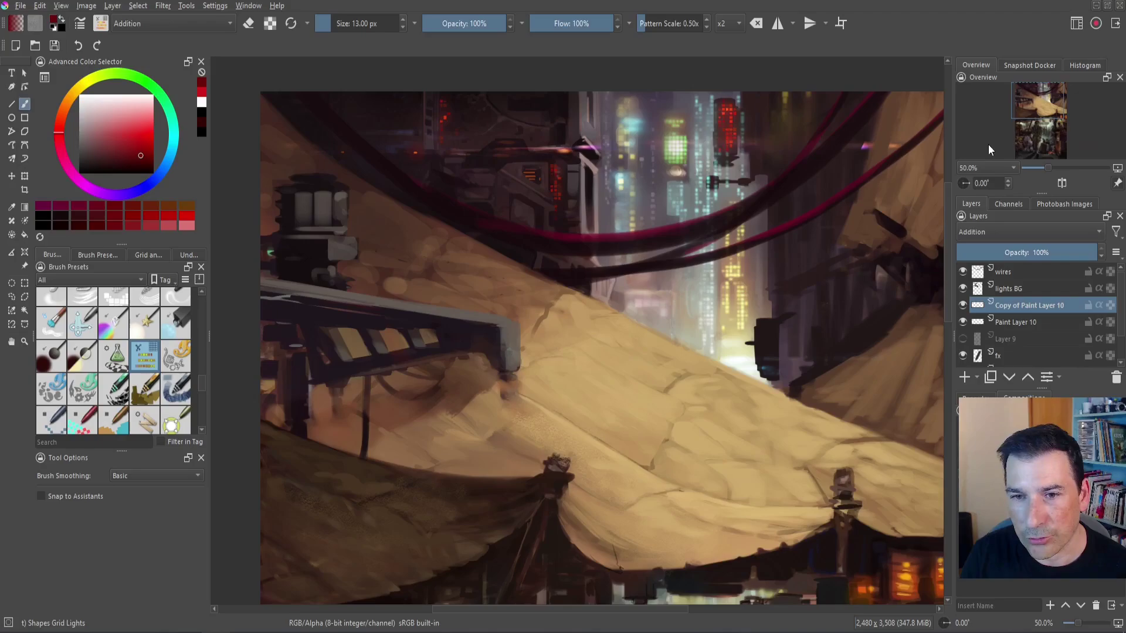
left_click(990, 377)
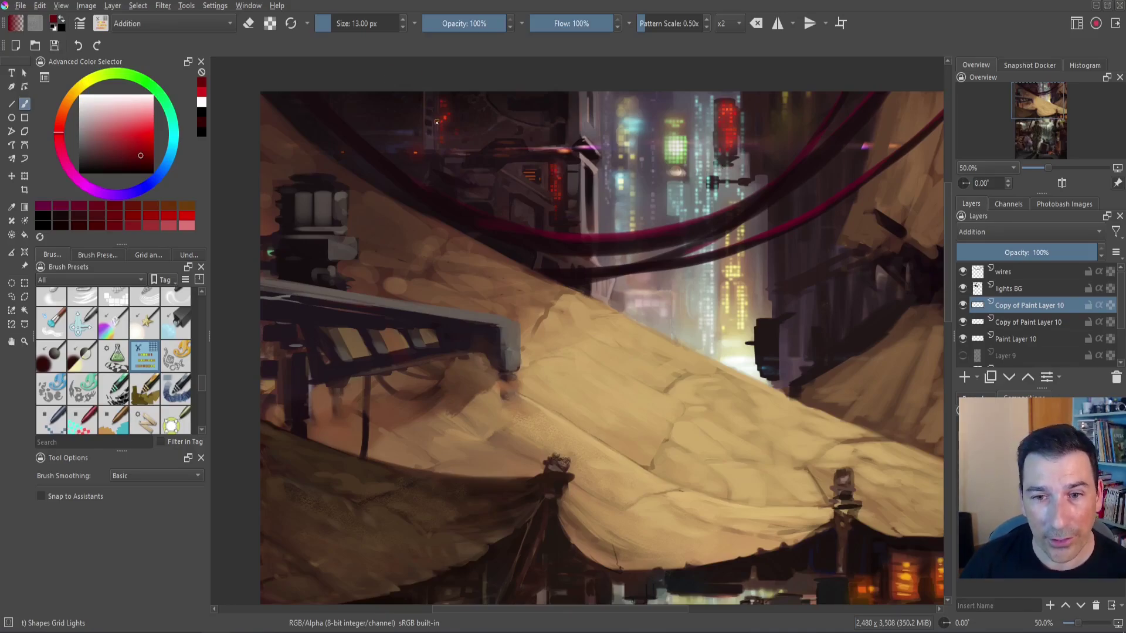
- Raise the grid-lights brush diameter to 39 px and paint red grid lights
left_click(105, 27)
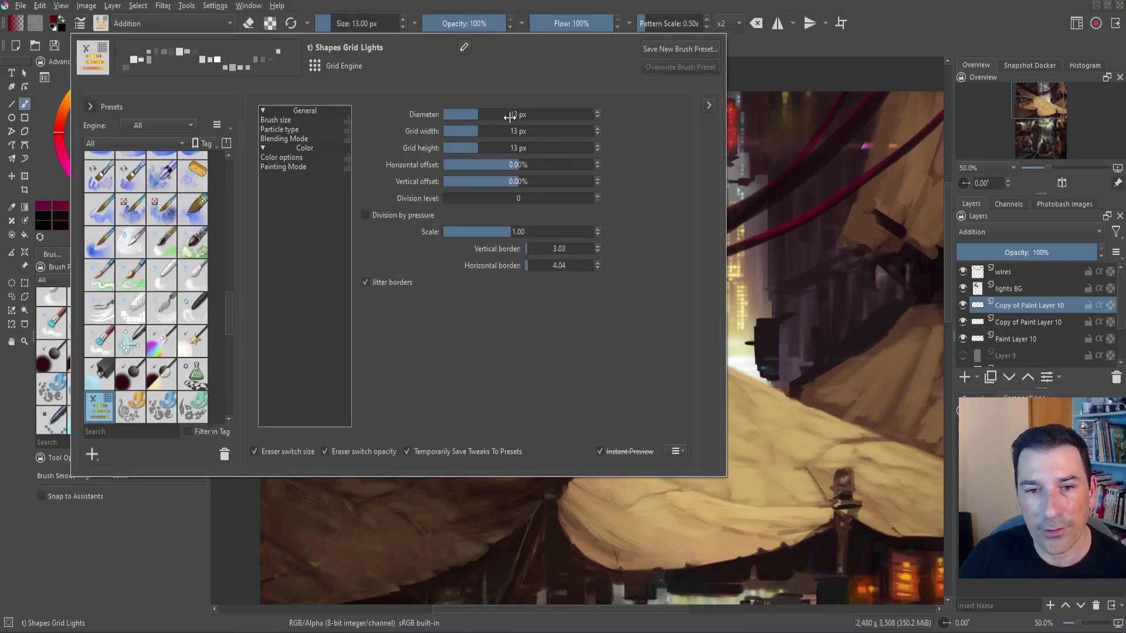
left_click(492, 114)
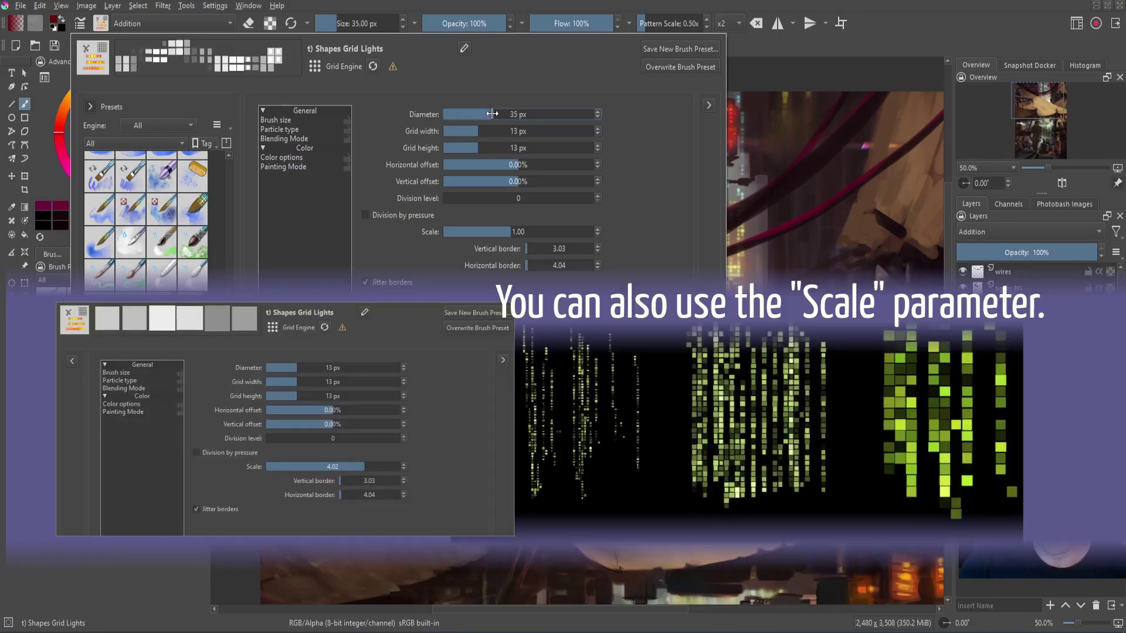
left_click_drag(492, 114, 496, 114)
left_click(740, 209)
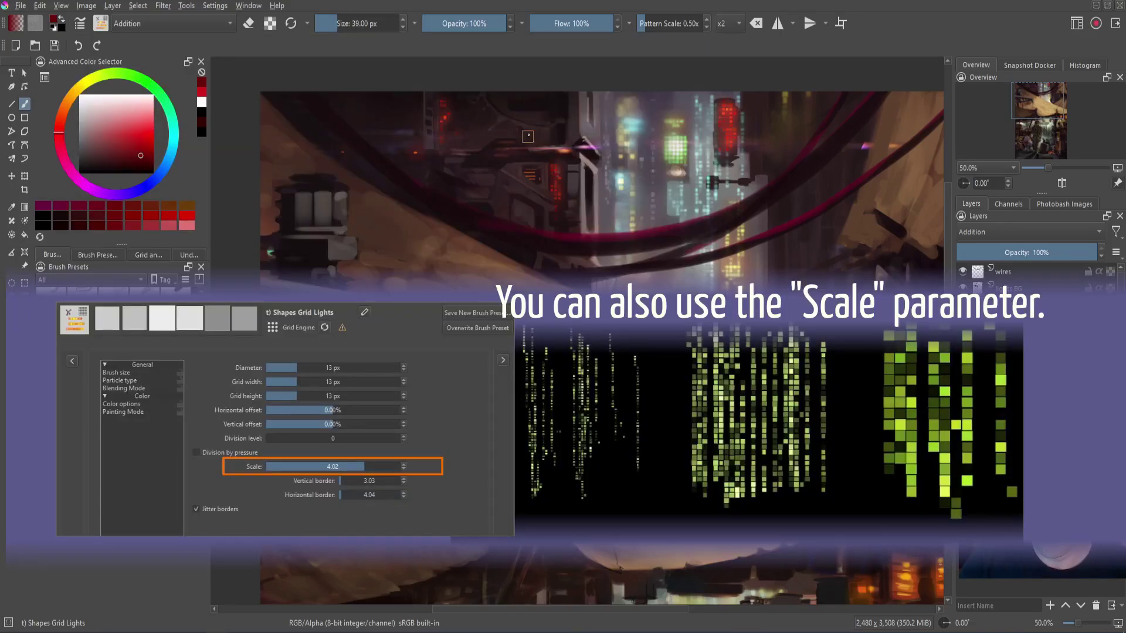
mouse_move(562, 104)
left_mouse_down()
mouse_move(557, 121)
mouse_move(526, 105)
mouse_move(510, 112)
left_mouse_up()
- Set Grid width and Grid height to 39 px and paint a row of red squares across the top
left_click(79, 23)
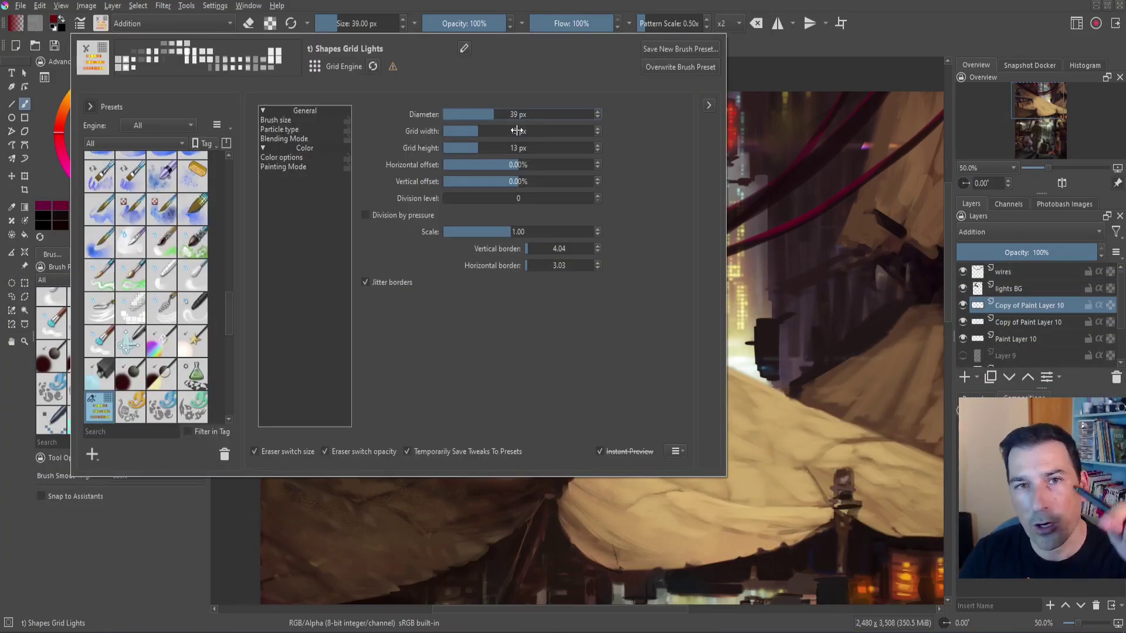
left_click(492, 134)
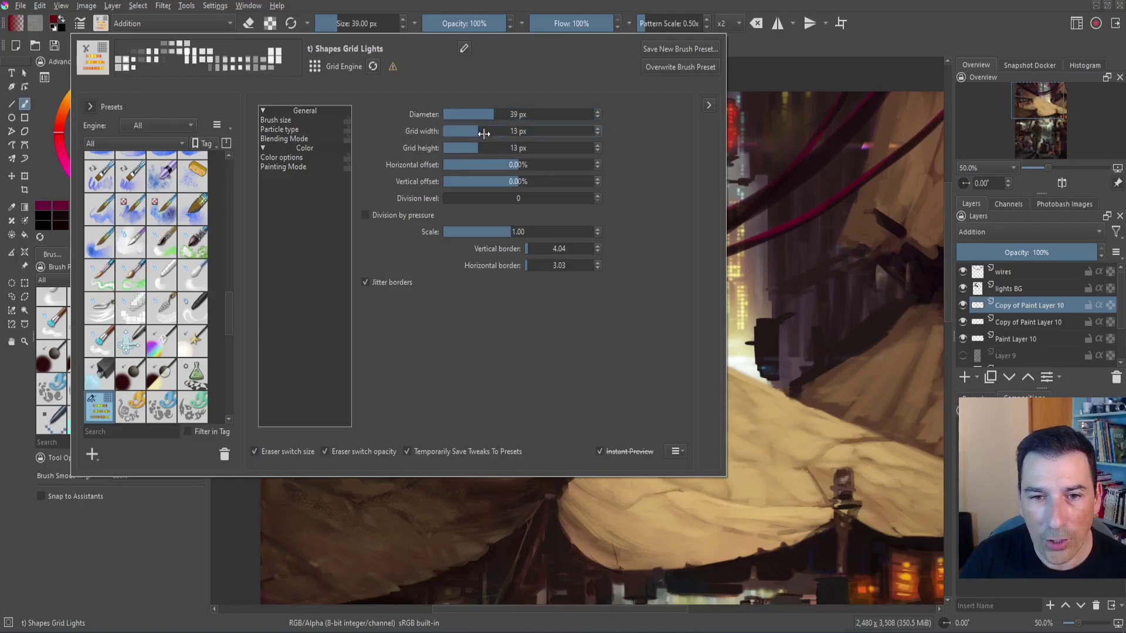
left_click(493, 132)
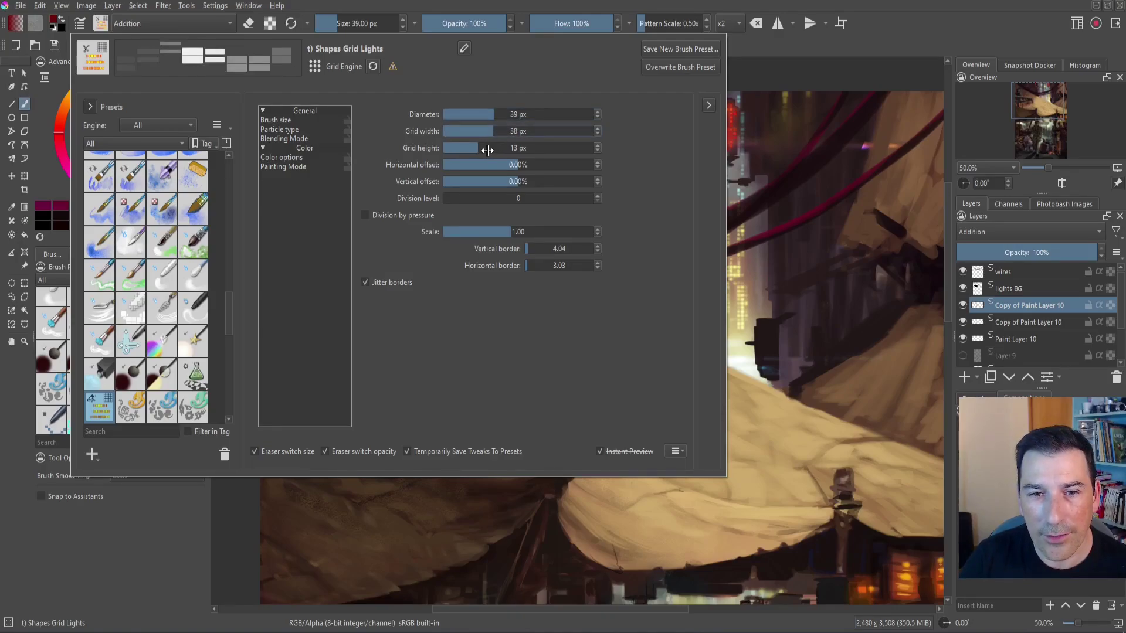
left_click(496, 149)
left_click(494, 148)
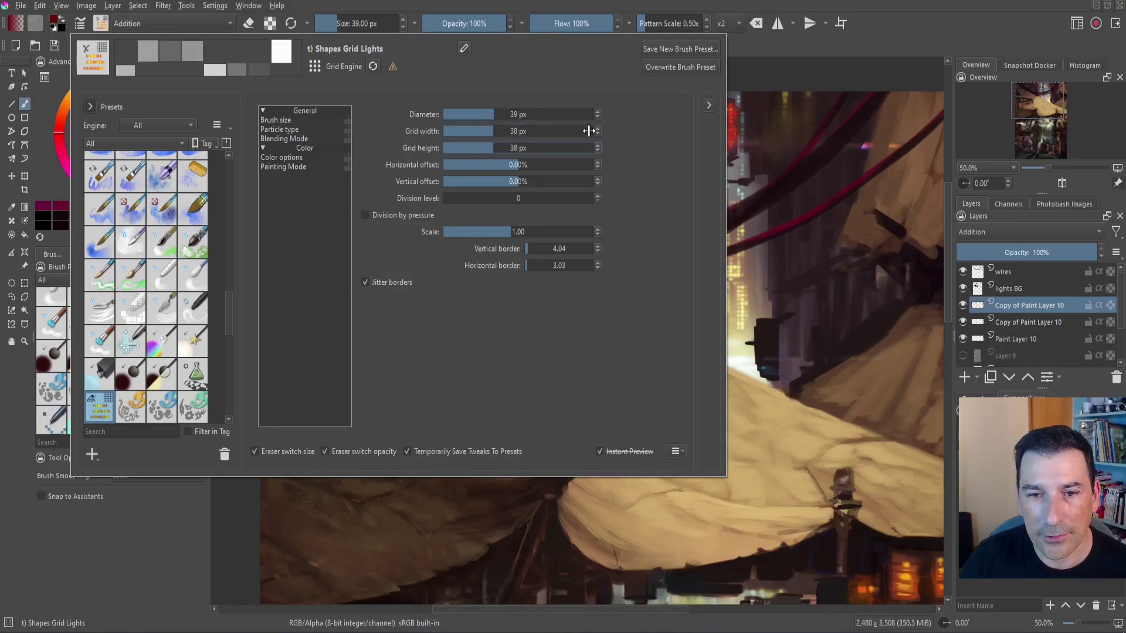
left_click(598, 129)
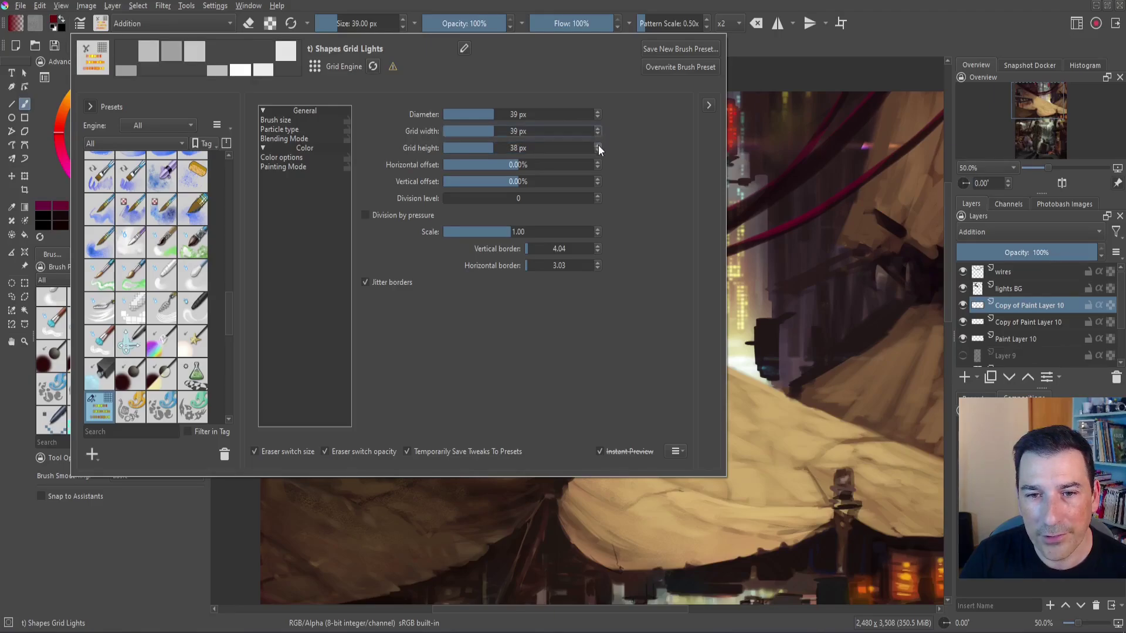
left_click(598, 146)
key("Escape")
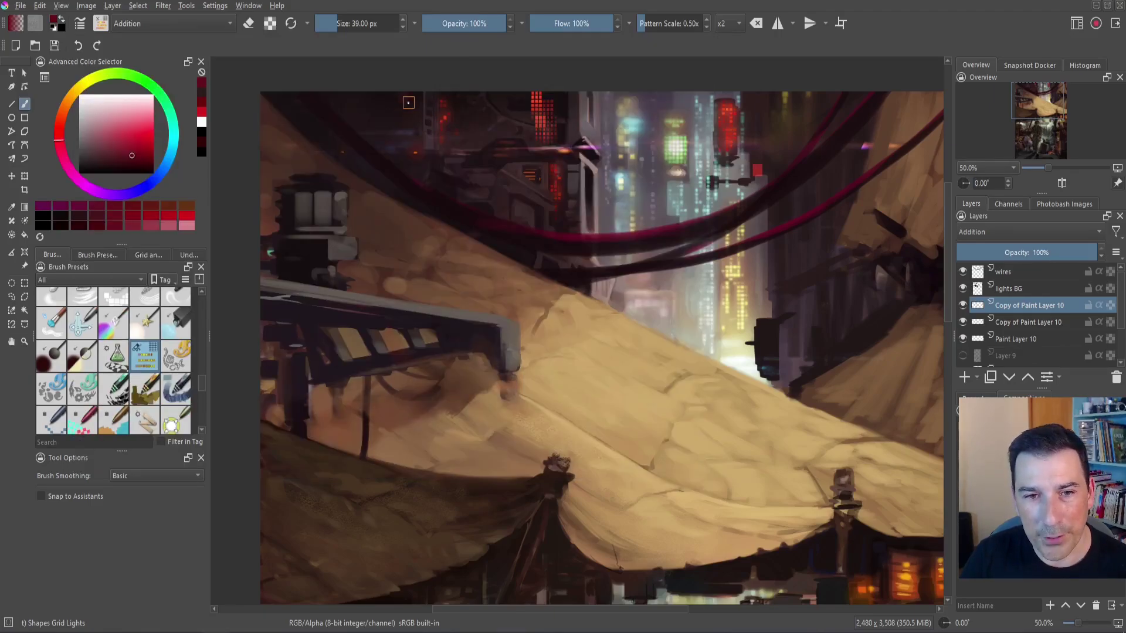
mouse_move(396, 127)
left_mouse_down()
mouse_move(376, 101)
mouse_move(369, 128)
mouse_move(359, 106)
mouse_move(335, 121)
mouse_move(355, 111)
mouse_move(387, 159)
mouse_move(363, 141)
mouse_move(367, 125)
mouse_move(438, 188)
mouse_move(517, 226)
mouse_move(382, 133)
mouse_move(503, 206)
mouse_move(499, 191)
mouse_move(528, 176)
left_mouse_up()
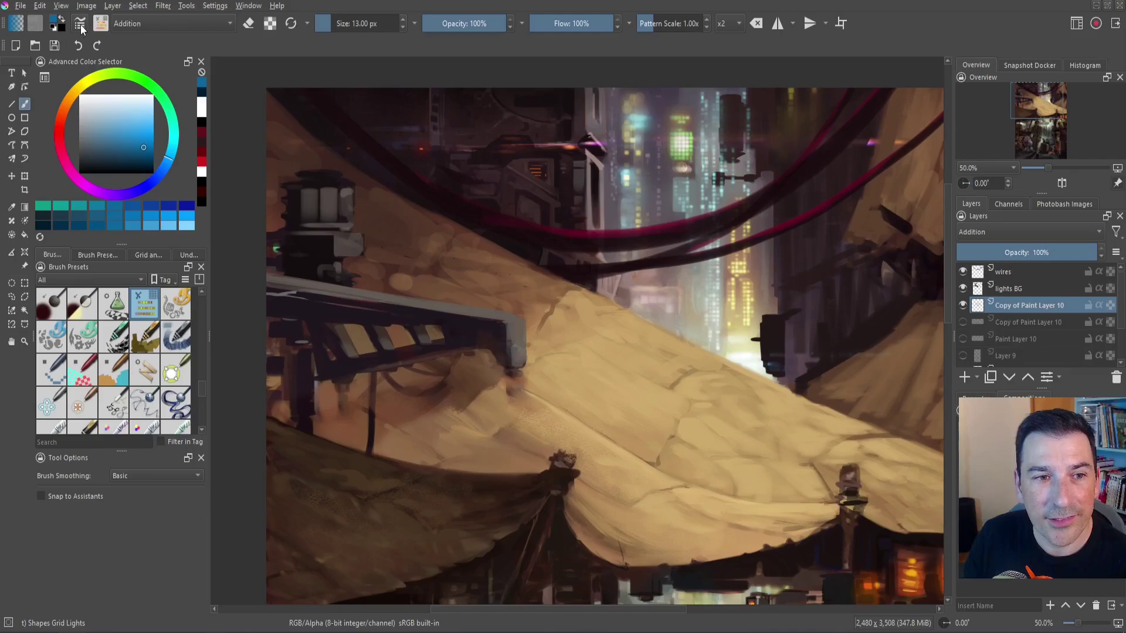
- Switch the particle shape to Ellipse, uncheck Jitter borders, and set both borders to 0.00
left_click(80, 23)
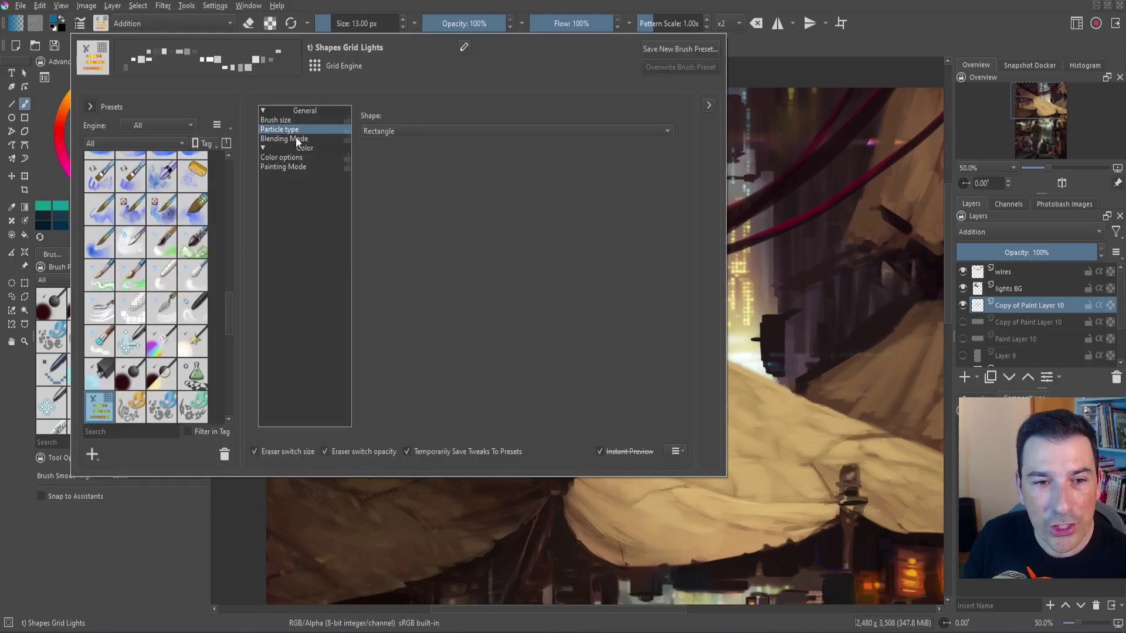
left_click(378, 134)
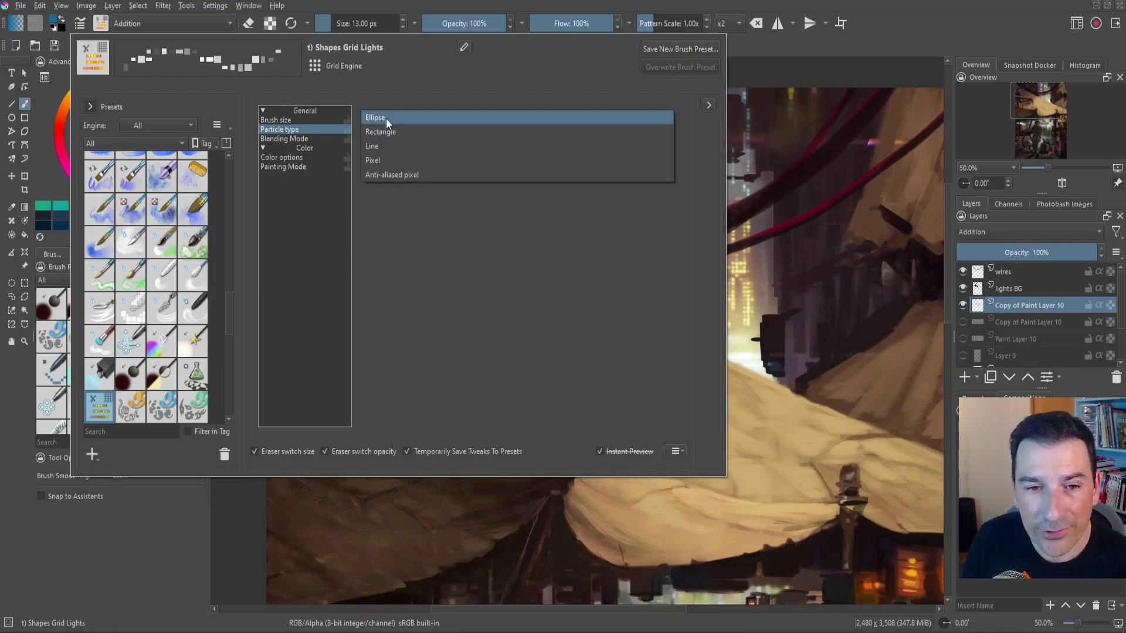
left_click(386, 118)
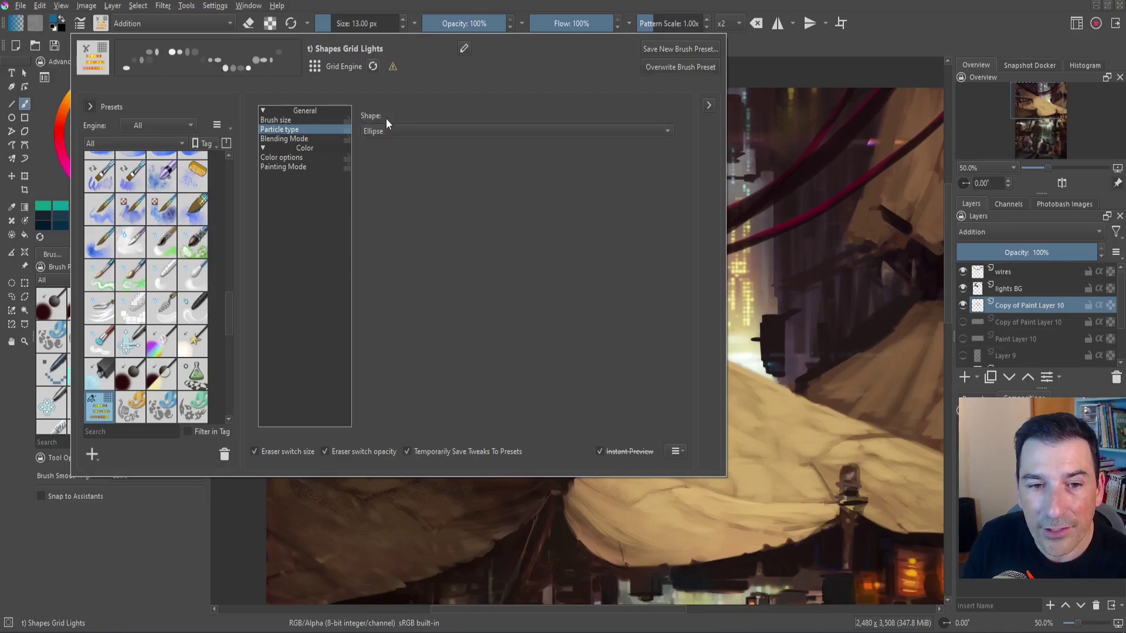
left_click(294, 121)
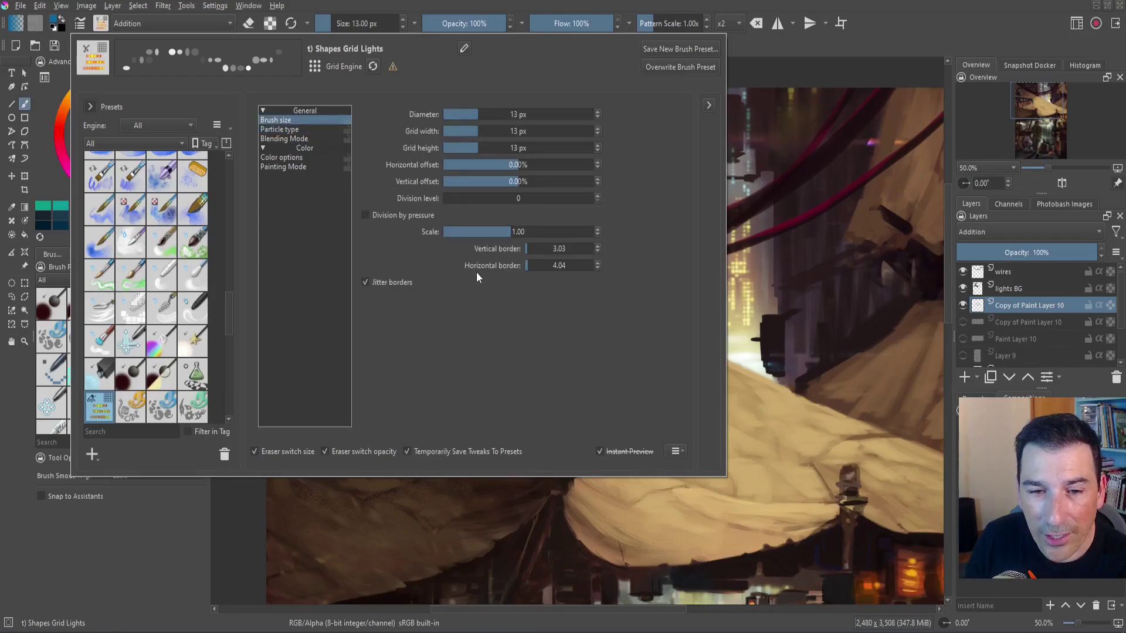
left_click(367, 286)
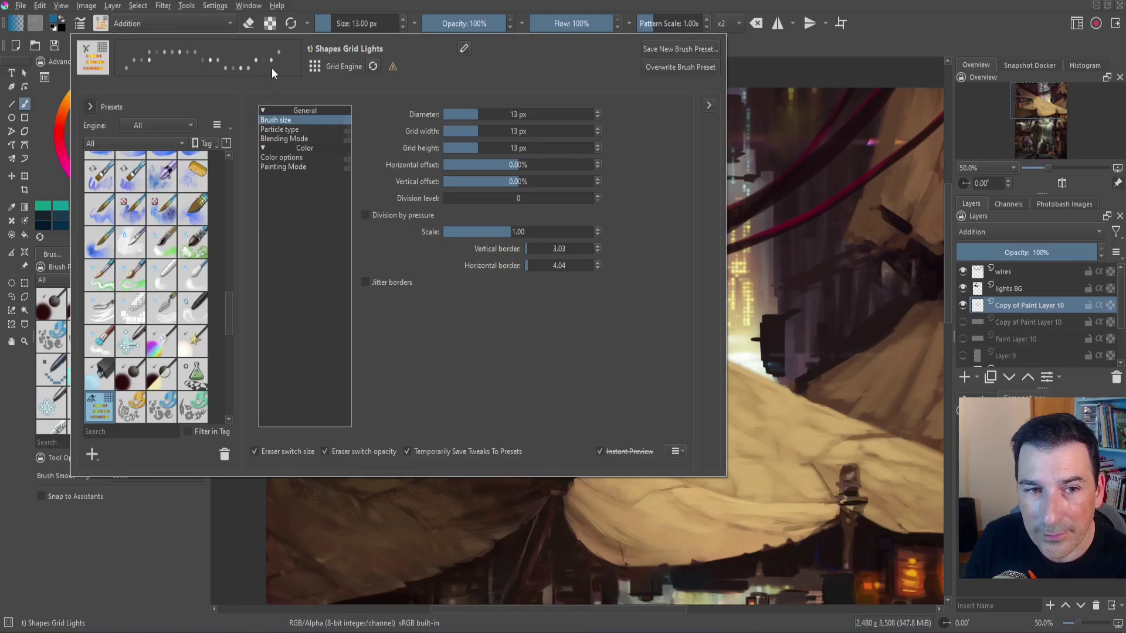
left_click_drag(533, 249, 470, 267)
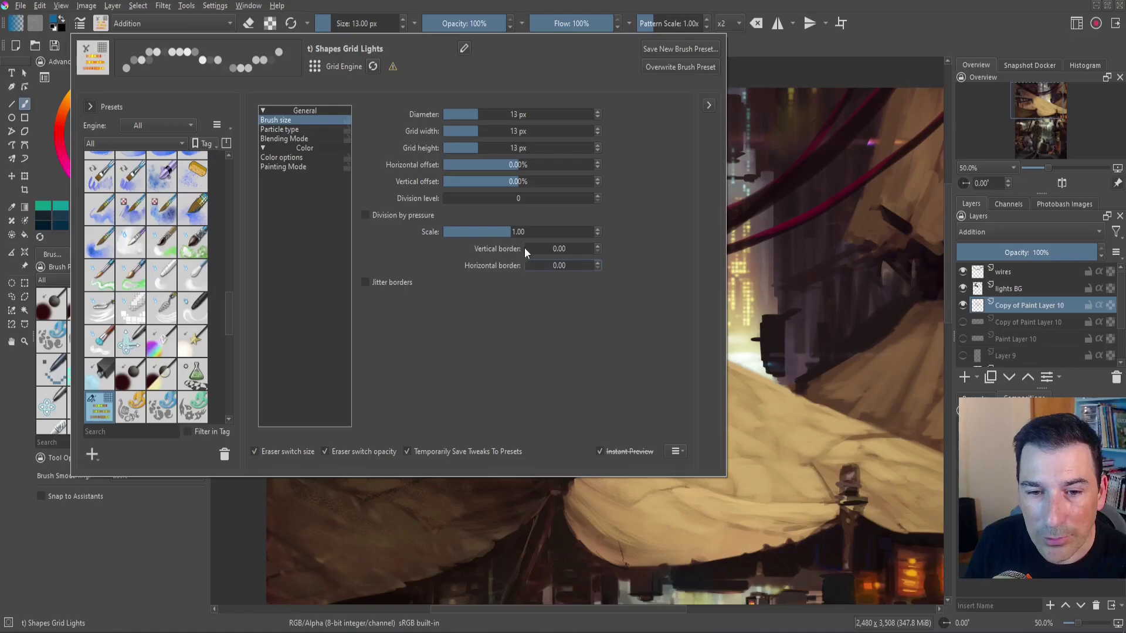
- Test the vertical border at 3.42, then reset vertical and horizontal borders to 0.00
left_click_drag(529, 248, 532, 267)
left_click(531, 266)
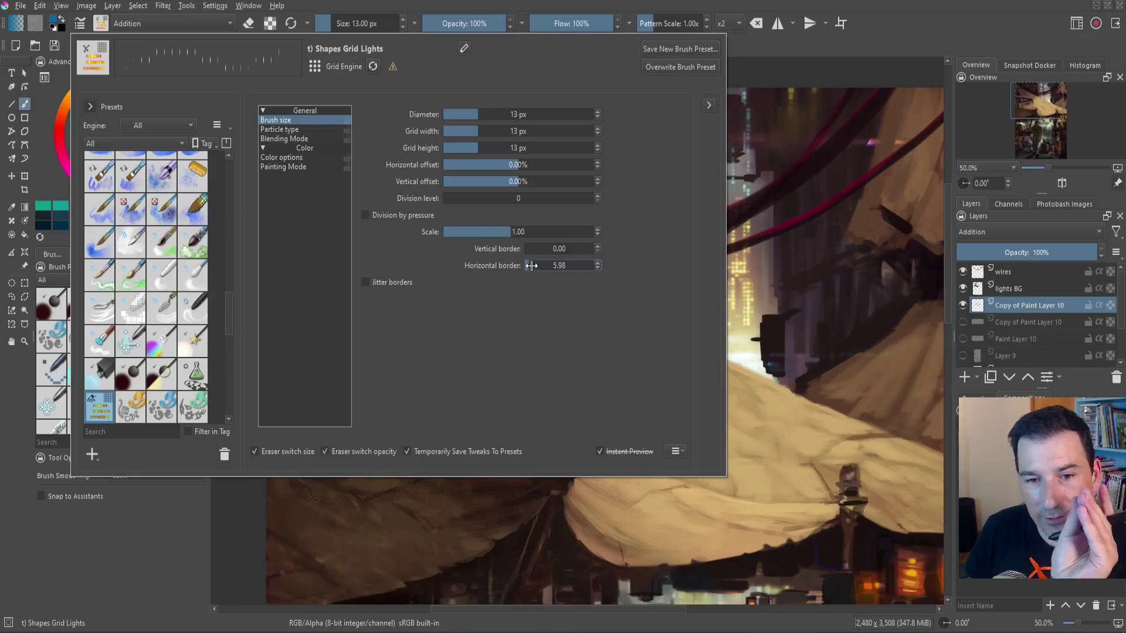
left_click_drag(531, 266, 520, 266)
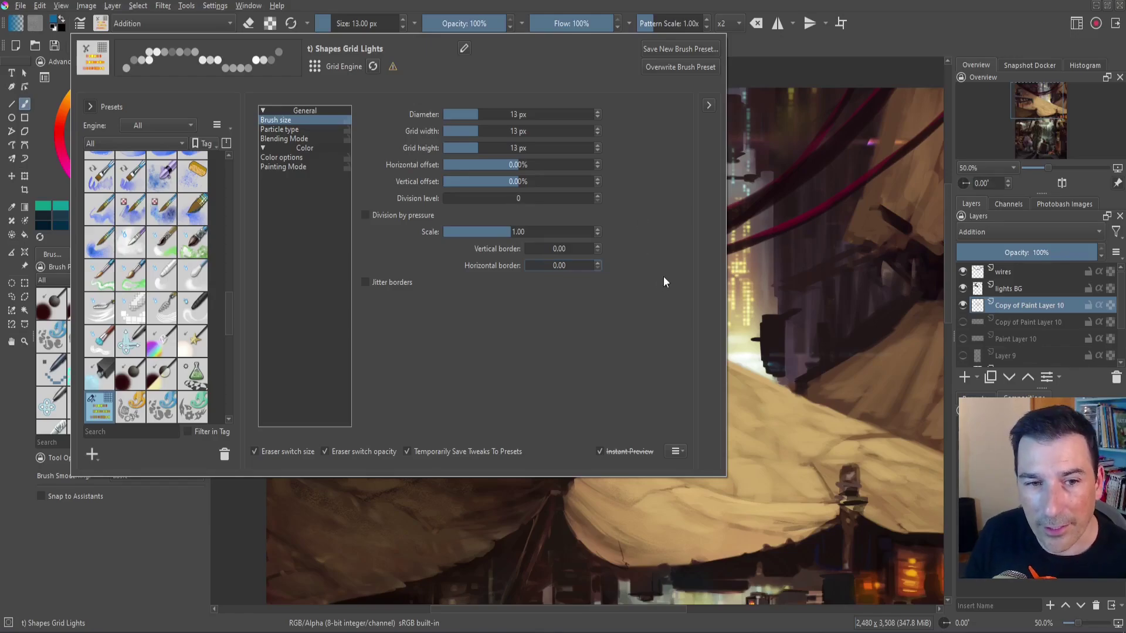
left_click(748, 238)
- Paint a small cluster of blue dotted lights near the top of the cityscape
mouse_move(449, 100)
left_mouse_down()
mouse_move(452, 129)
mouse_move(457, 91)
mouse_move(478, 123)
mouse_move(482, 90)
mouse_move(482, 128)
mouse_move(473, 126)
mouse_move(484, 94)
mouse_move(469, 93)
mouse_move(459, 122)
left_mouse_up()
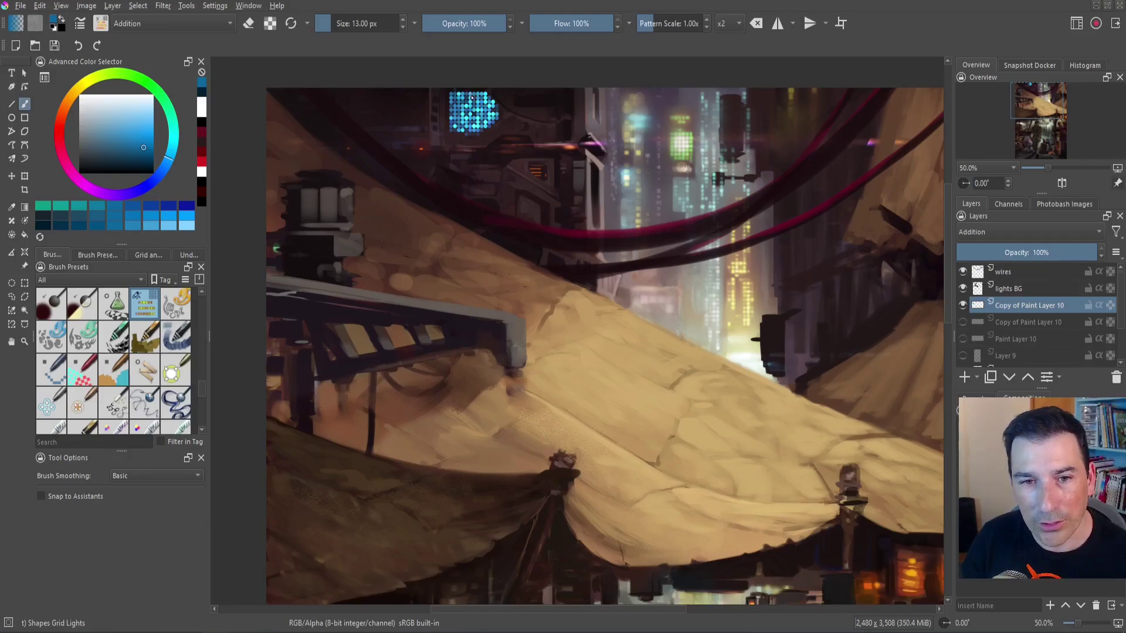
left_click_drag(471, 98, 471, 104)
key("F5")
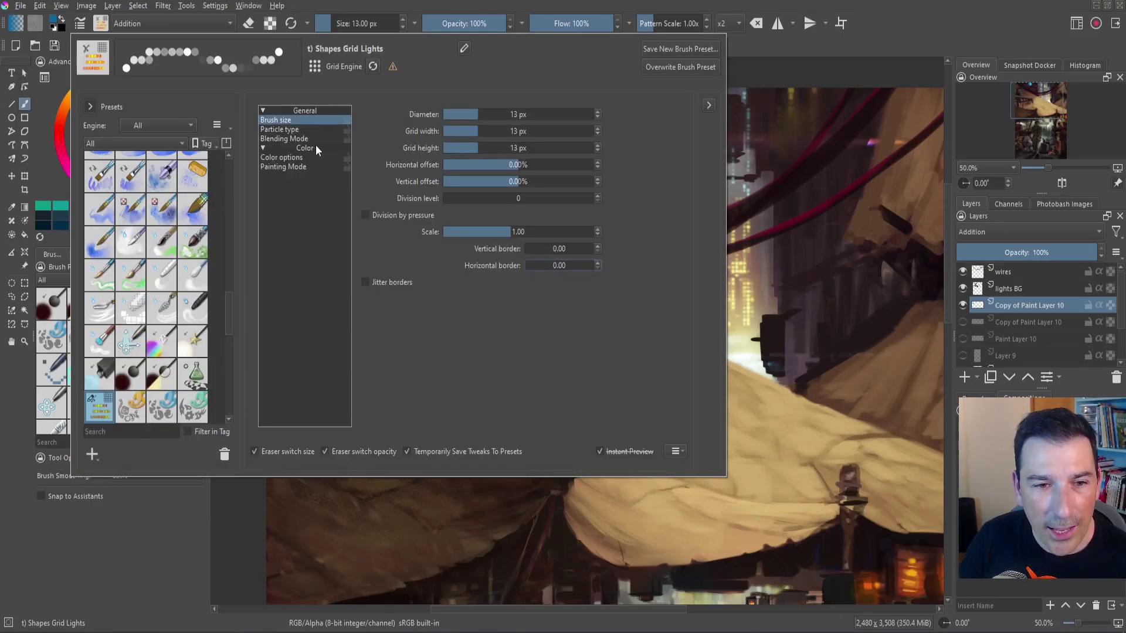
- Widen the random hue range to 106 and paint purple dot bands across the upper city at 85 px
left_click(308, 147)
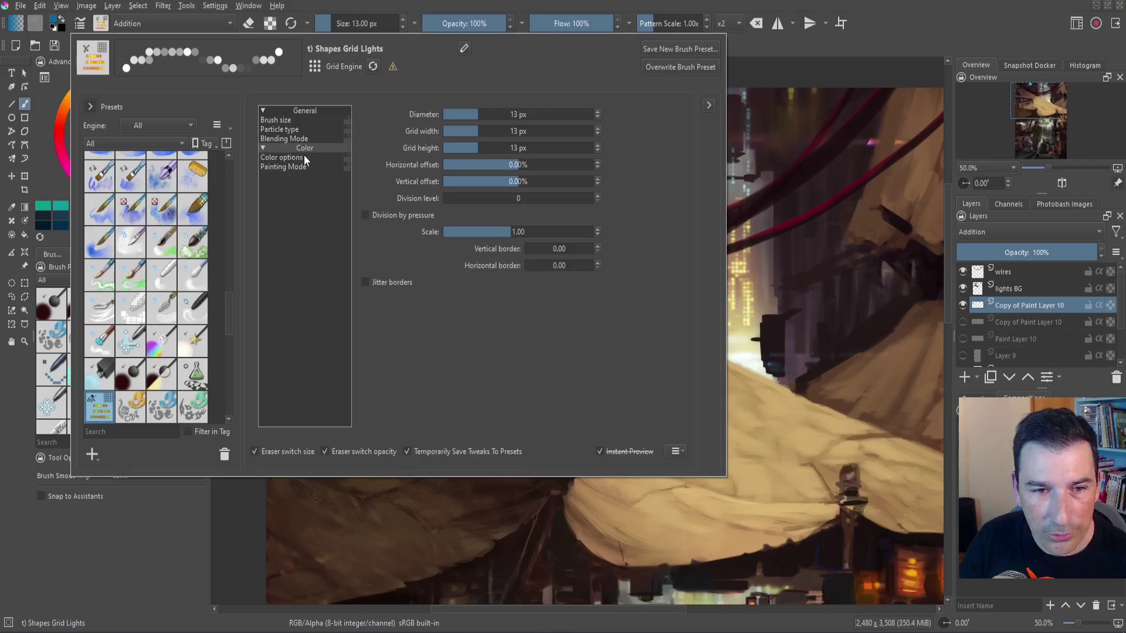
left_click(296, 159)
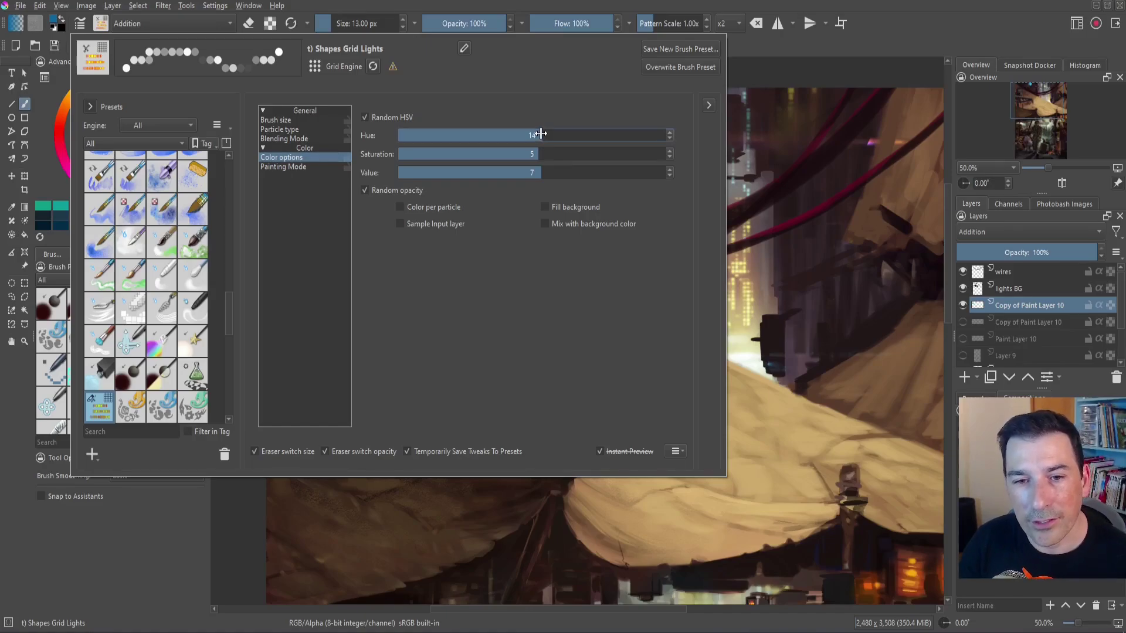
left_click_drag(545, 137, 609, 130)
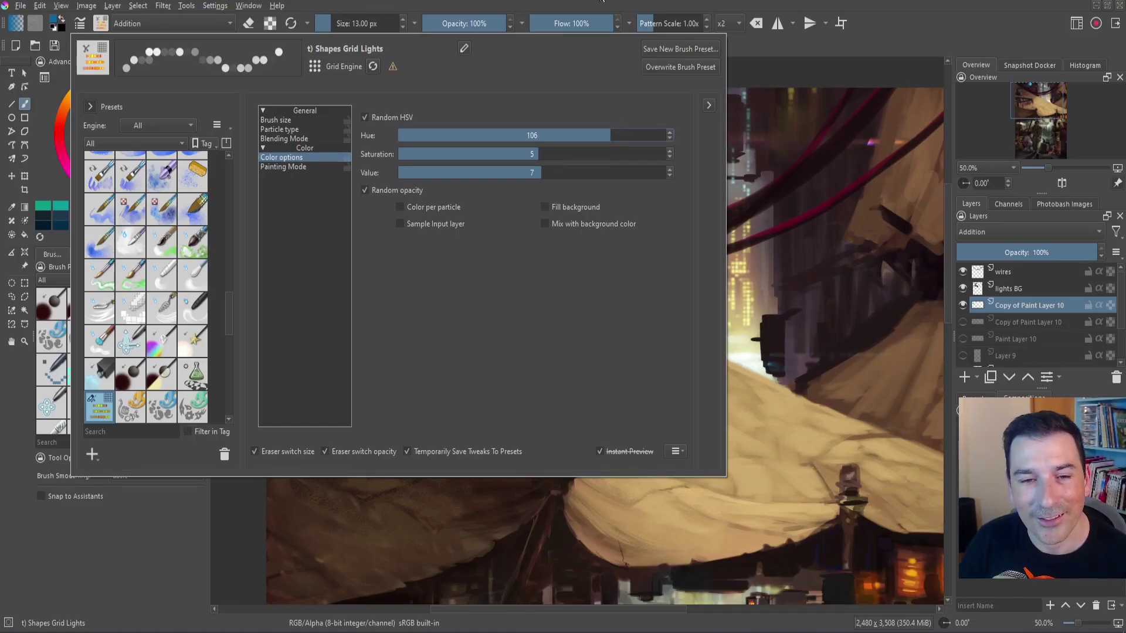
left_click(783, 192)
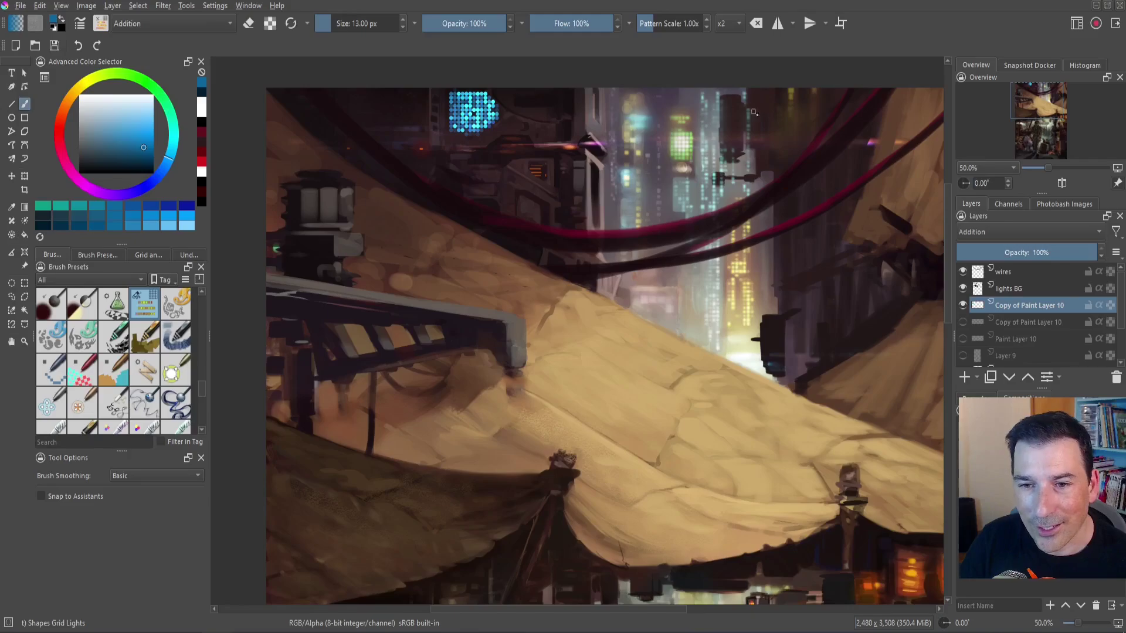
mouse_move(778, 102)
left_mouse_down()
mouse_move(771, 150)
mouse_move(752, 126)
left_mouse_up()
key("bracketright")
key("bracketright")
key("bracketright")
key("bracketright")
key("bracketright")
key("bracketright")
key("bracketright")
key("bracketright")
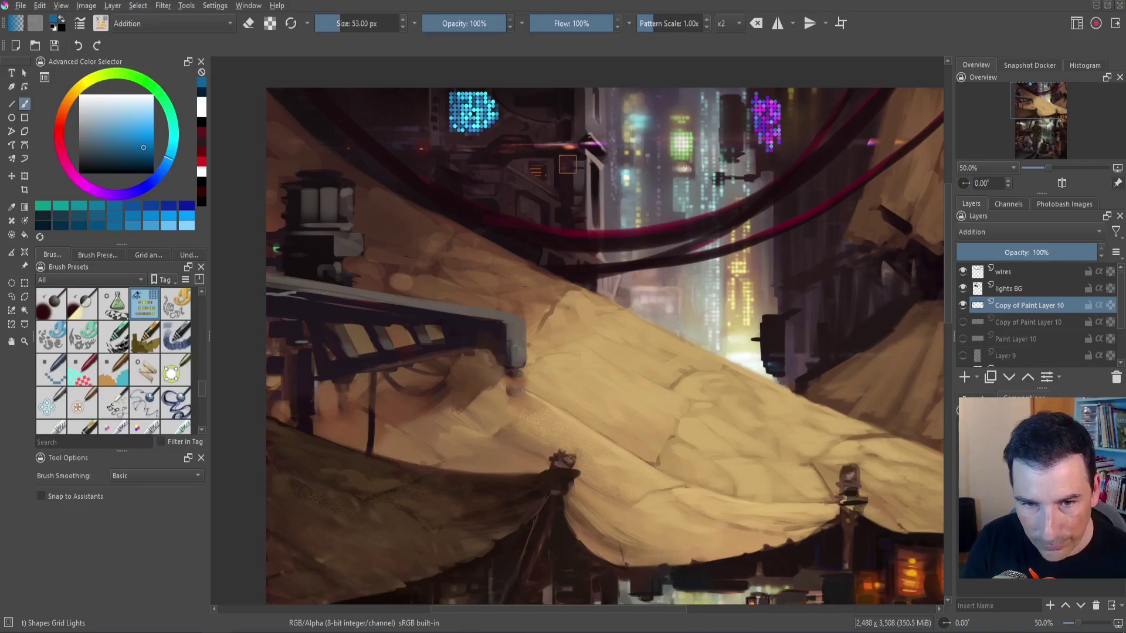
left_click_drag(404, 166, 550, 179)
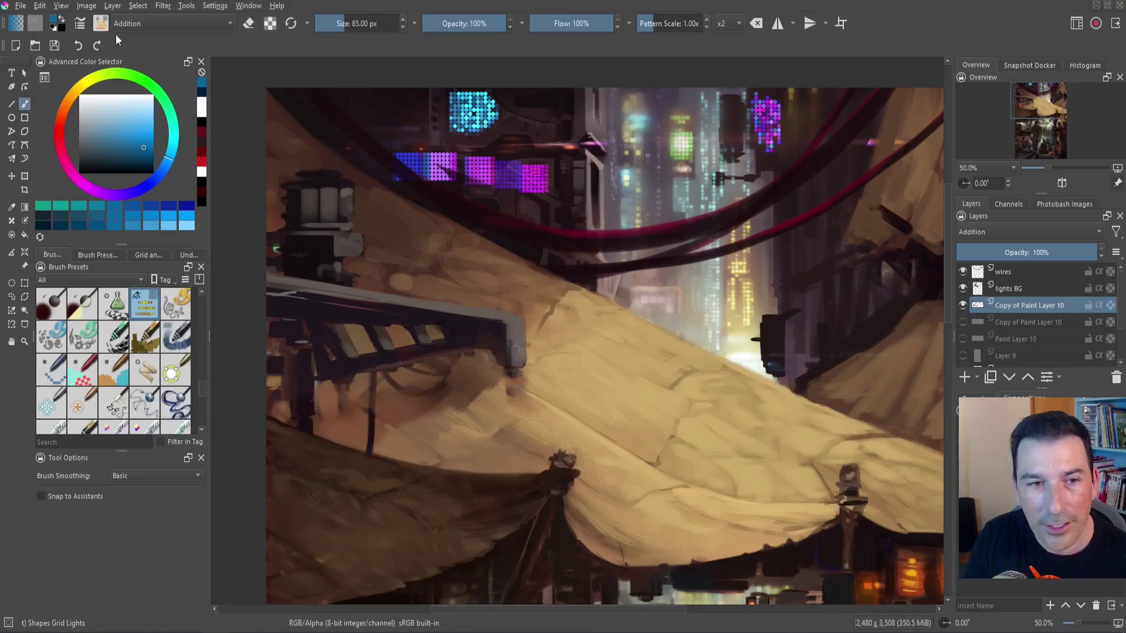
- Enable Color per particle and paint magenta-purple grid lights over the upper-right and upper-left city
left_click(80, 25)
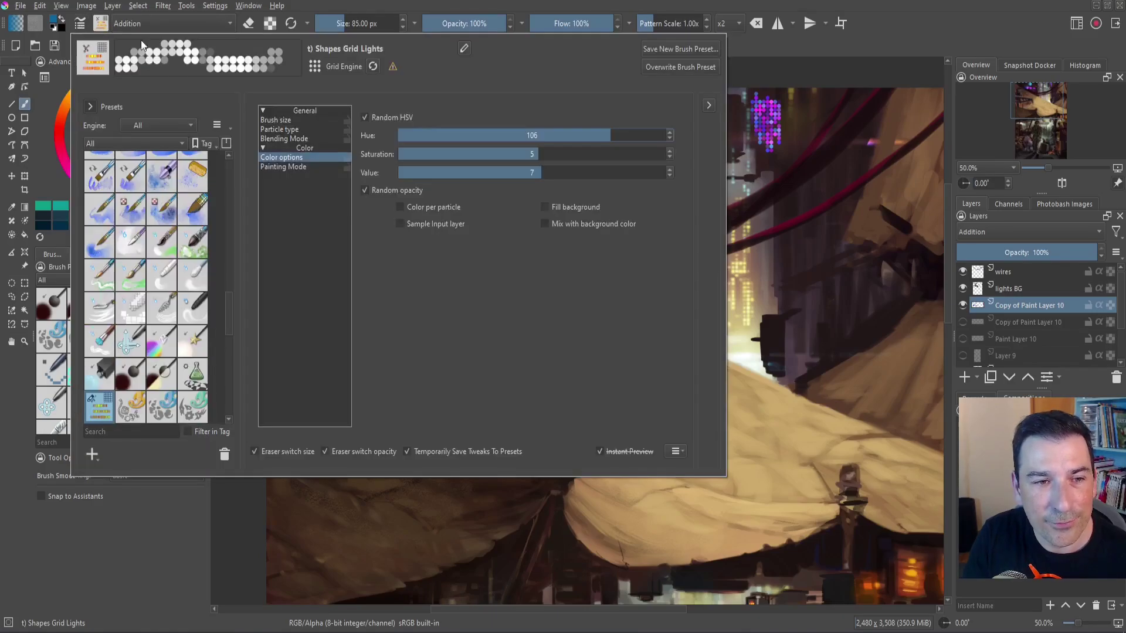
left_click(401, 207)
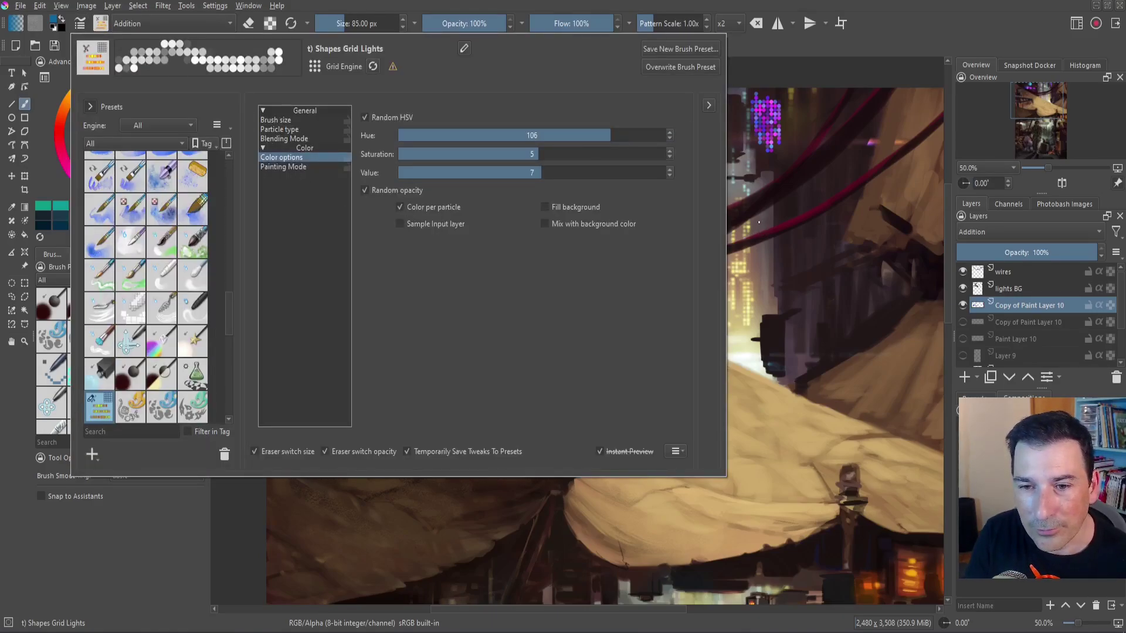
left_click(765, 232)
mouse_move(774, 232)
left_mouse_down()
mouse_move(804, 253)
mouse_move(826, 232)
mouse_move(861, 116)
left_mouse_up()
left_click_drag(851, 267, 832, 259)
left_click(836, 306)
left_click_drag(360, 112, 405, 114)
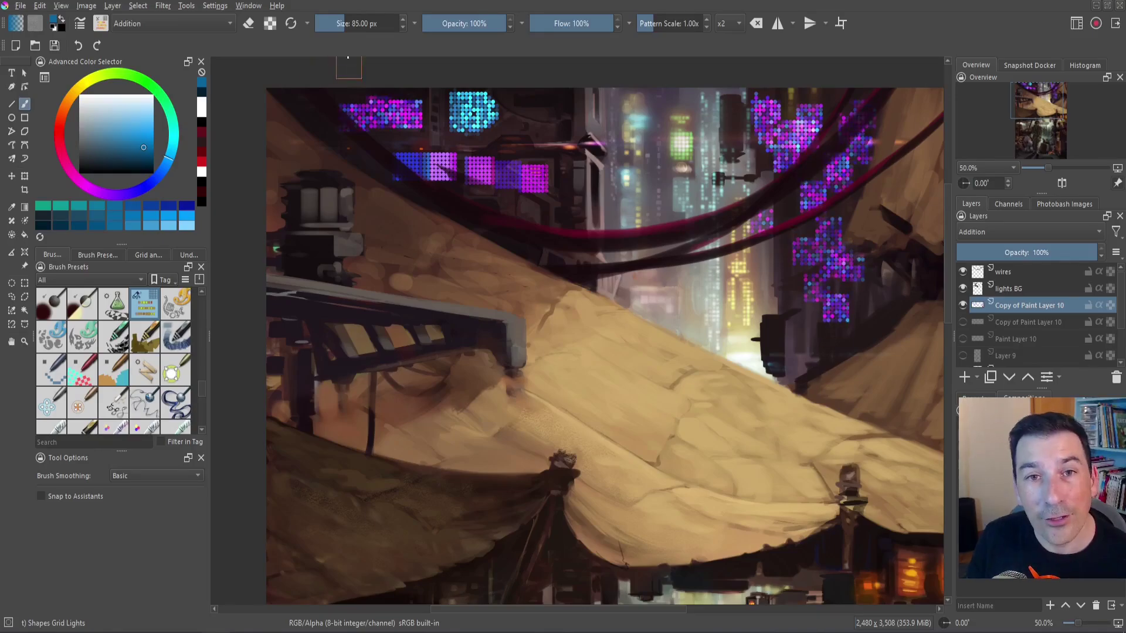
left_click(81, 24)
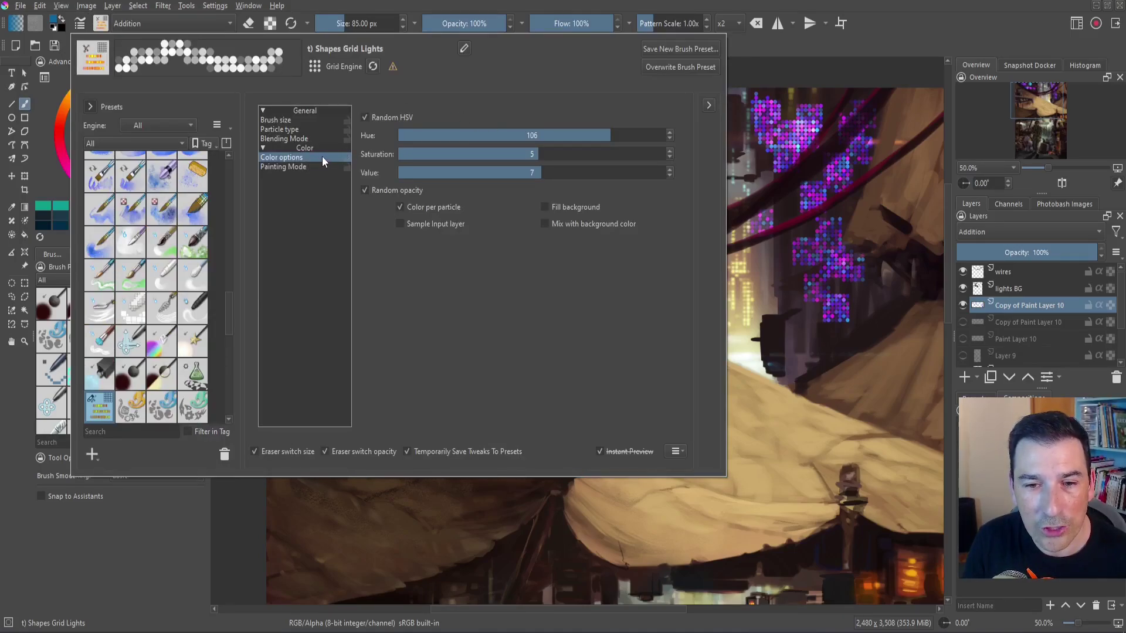
left_click(294, 120)
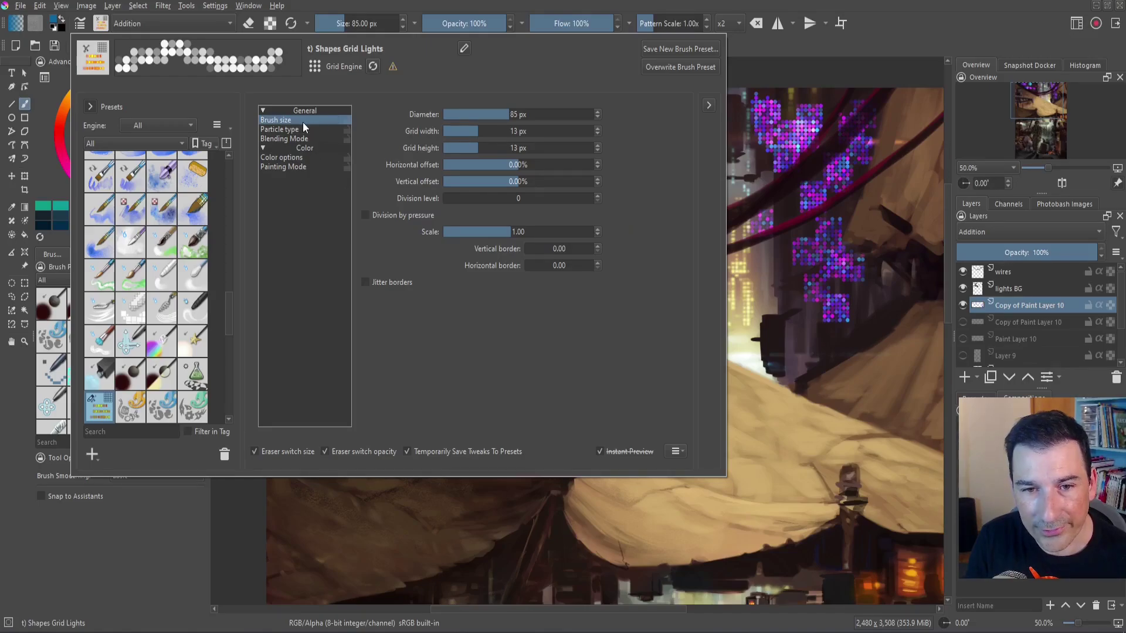
- Set a 90 px diameter with 45 px grid cells and paint large purple dots around the central wires
mouse_move(487, 131)
left_mouse_down()
mouse_move(517, 132)
mouse_move(506, 148)
mouse_move(517, 148)
left_mouse_up()
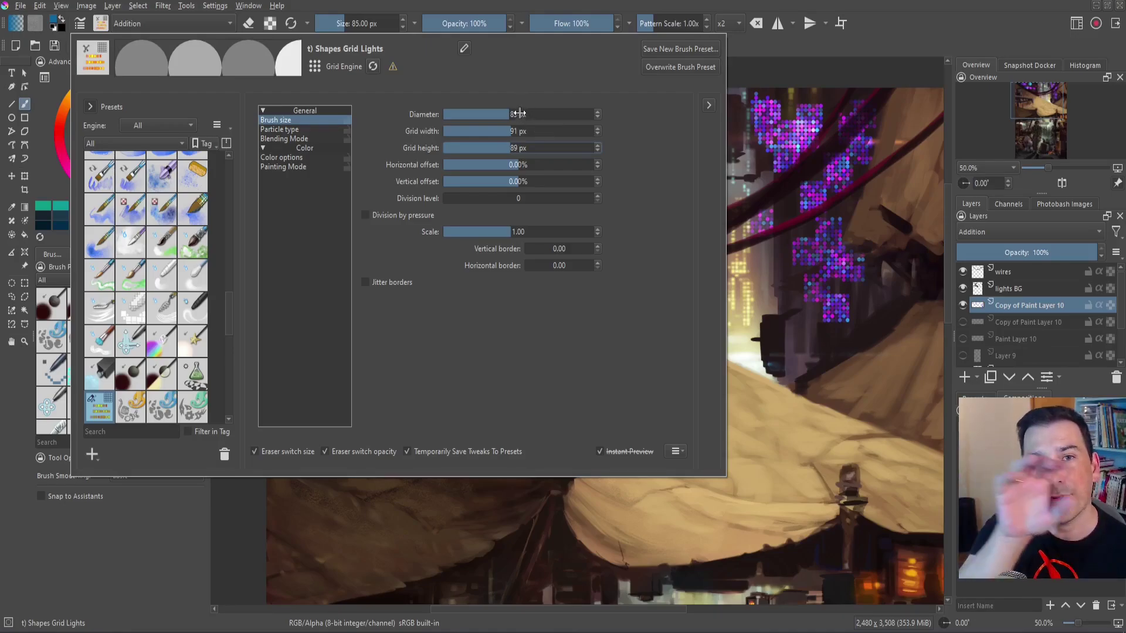
left_click(512, 116)
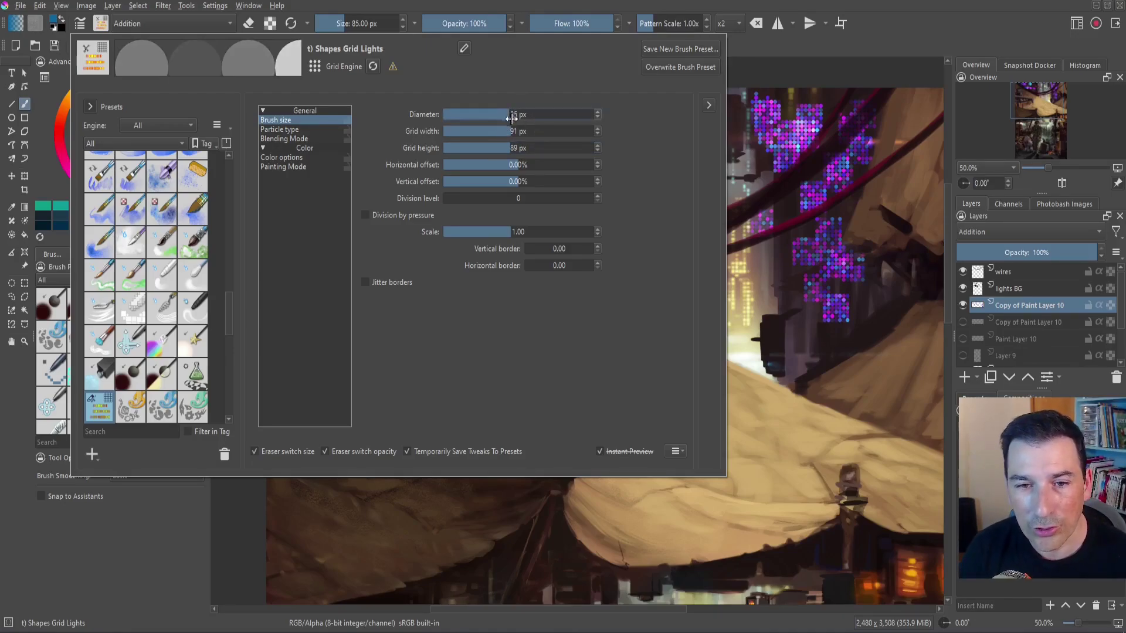
type("90")
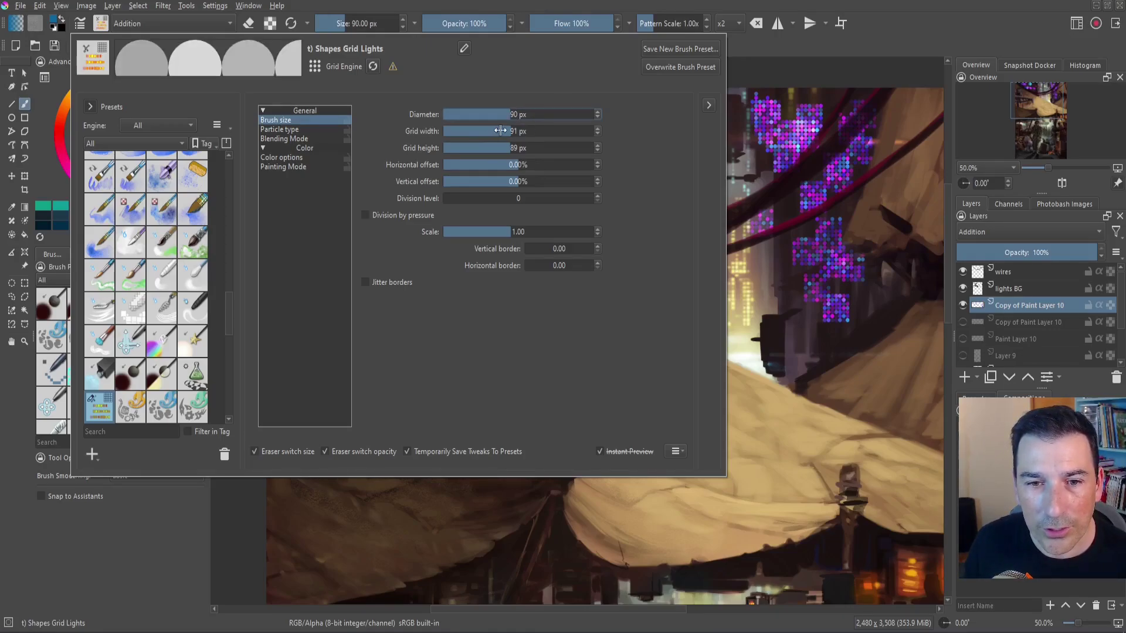
left_click_drag(506, 131, 498, 131)
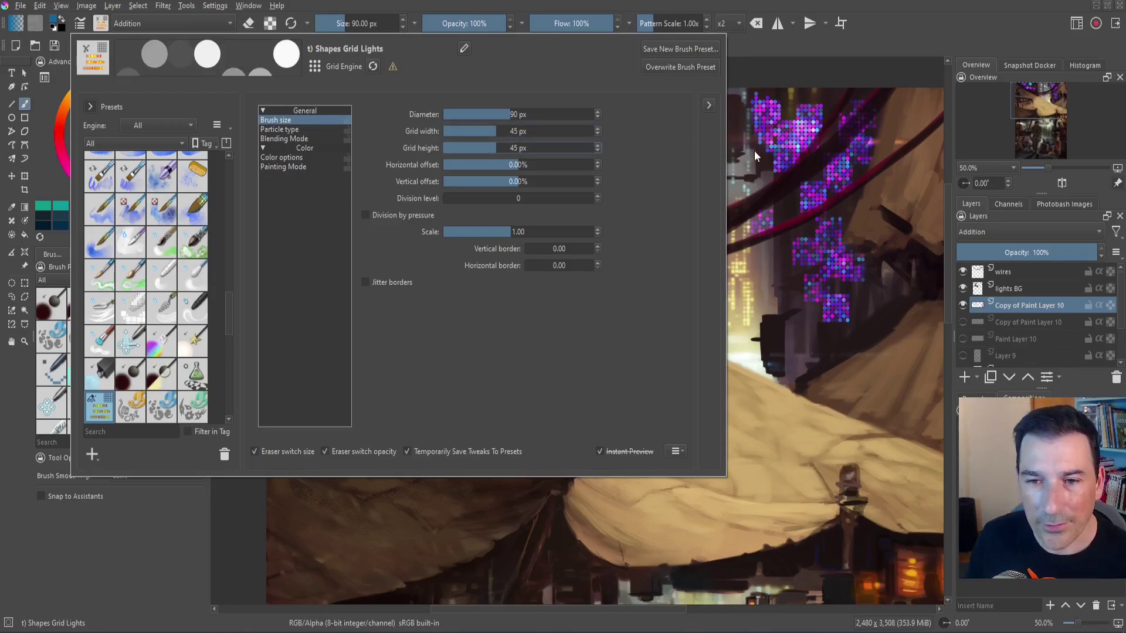
left_click_drag(783, 224, 777, 267)
mouse_move(670, 291)
left_mouse_down()
mouse_move(643, 292)
mouse_move(661, 219)
mouse_move(636, 183)
mouse_move(659, 158)
mouse_move(682, 189)
mouse_move(672, 200)
mouse_move(651, 184)
mouse_move(637, 143)
mouse_move(655, 121)
mouse_move(706, 157)
mouse_move(668, 143)
mouse_move(693, 113)
mouse_move(717, 195)
mouse_move(690, 240)
mouse_move(634, 225)
mouse_move(624, 196)
mouse_move(609, 196)
mouse_move(621, 232)
left_mouse_up()
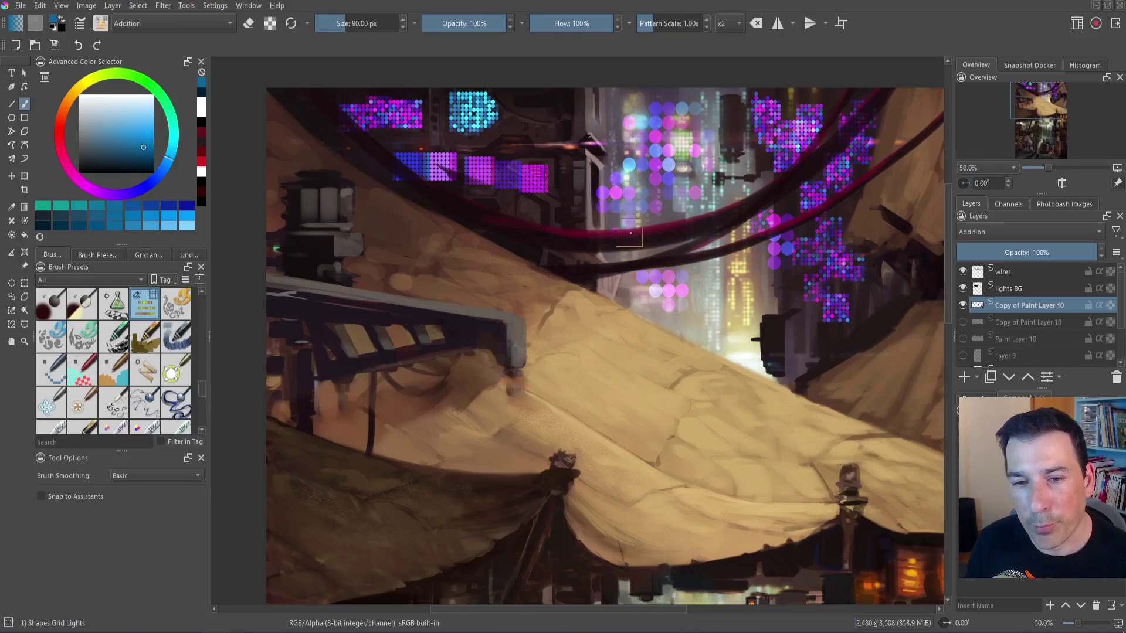
- Enable Division by pressure, raise the division level, and paint subdivided dot lights along the top
left_click(83, 23)
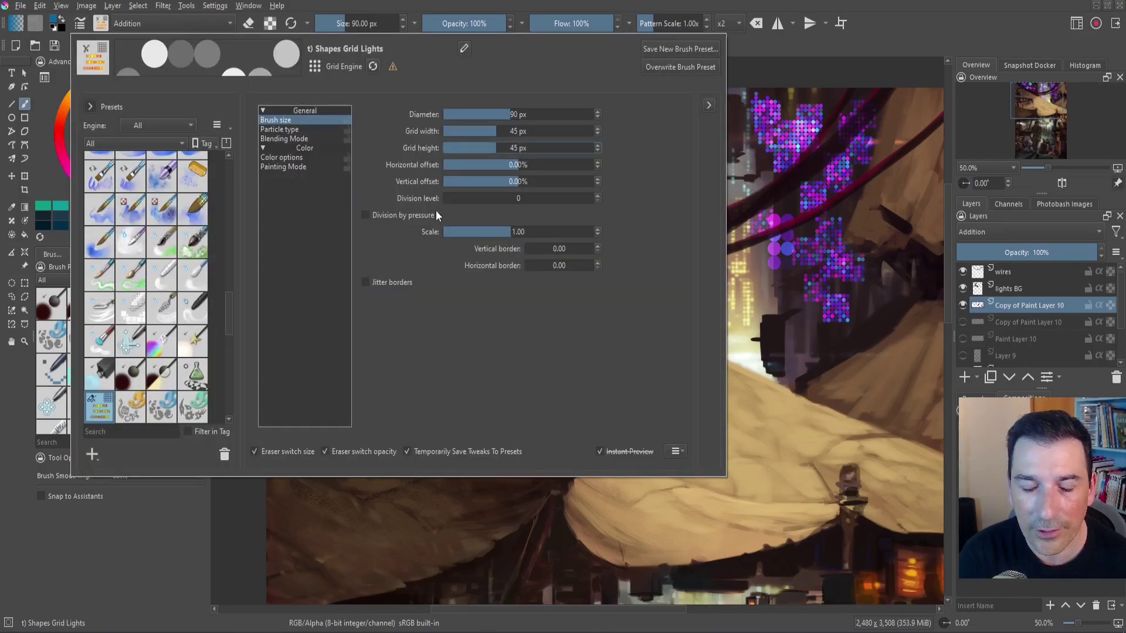
left_click(369, 215)
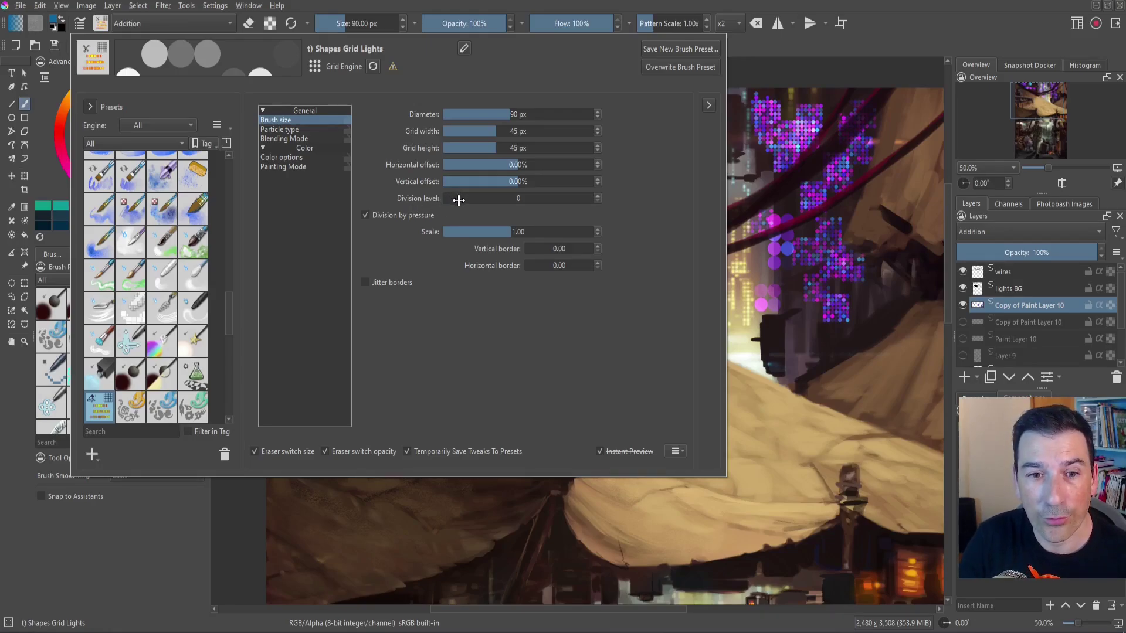
left_click_drag(455, 200, 496, 199)
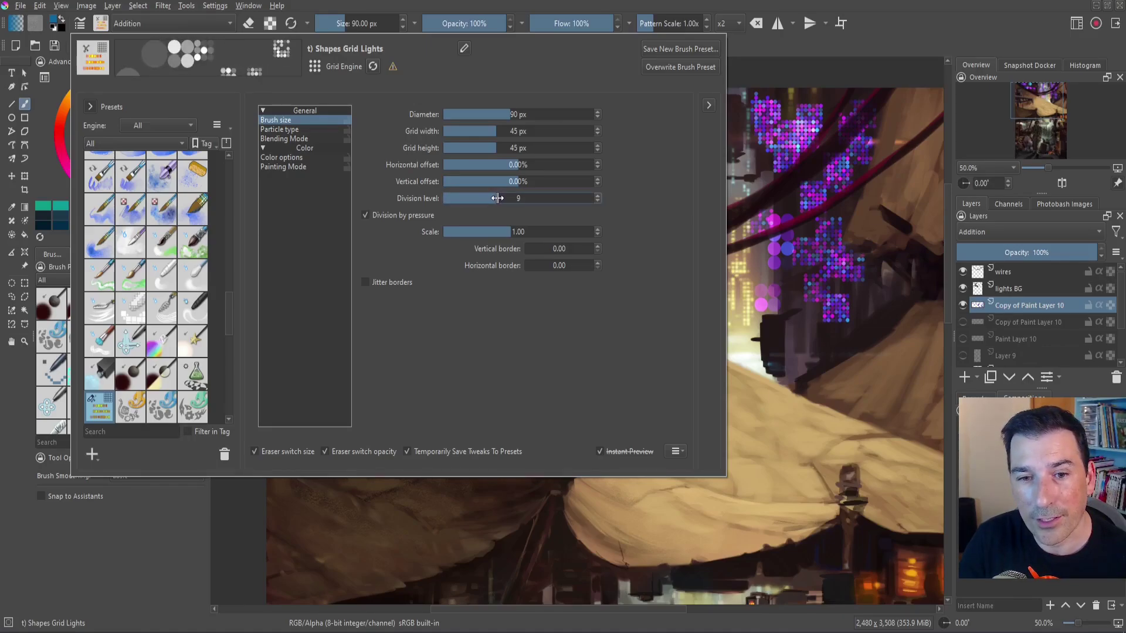
left_click(577, 122)
mouse_move(578, 122)
left_mouse_down()
mouse_move(387, 114)
mouse_move(336, 99)
mouse_move(437, 117)
mouse_move(418, 147)
mouse_move(499, 194)
mouse_move(556, 210)
mouse_move(572, 176)
mouse_move(551, 167)
mouse_move(586, 255)
left_mouse_up()
- Switch the colour to green and paint cyan grid-light columns below the wires
left_click_drag(168, 159, 168, 108)
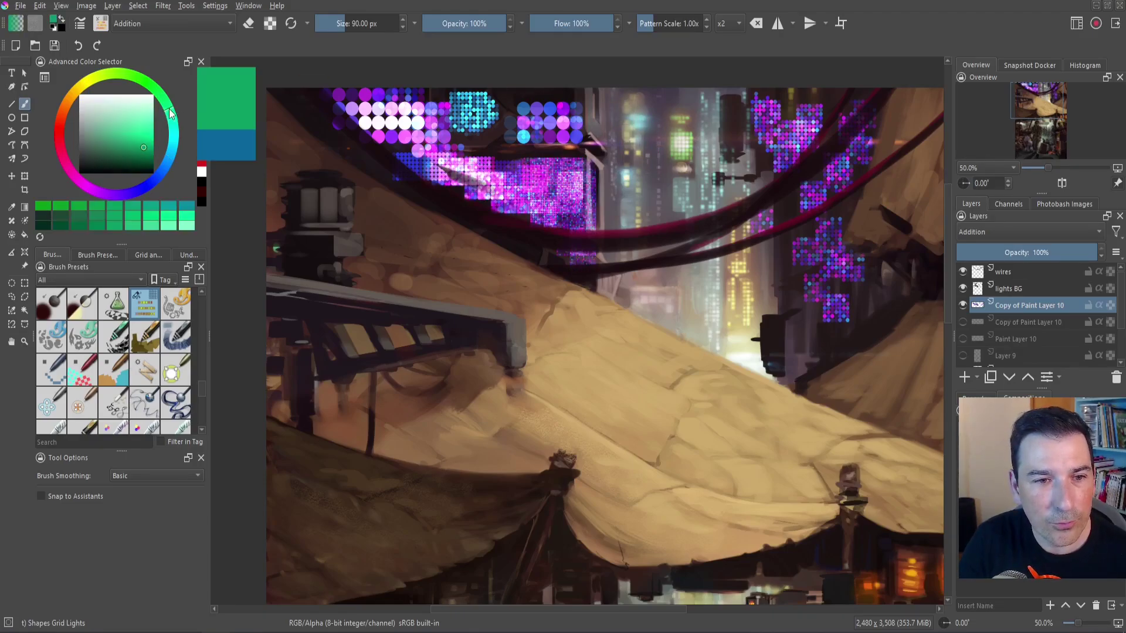
mouse_move(635, 105)
left_mouse_down()
mouse_move(633, 212)
mouse_move(644, 201)
mouse_move(646, 109)
mouse_move(654, 119)
mouse_move(691, 115)
mouse_move(692, 198)
left_mouse_up()
left_click_drag(702, 264, 703, 339)
left_click_drag(633, 267, 636, 302)
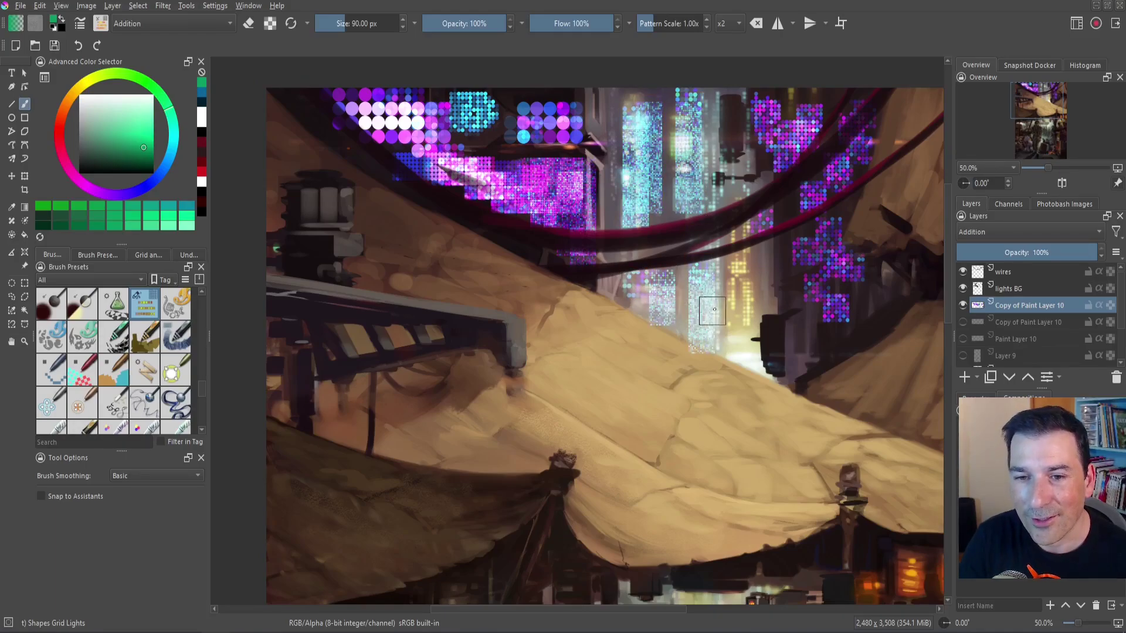
left_click_drag(753, 243, 757, 345)
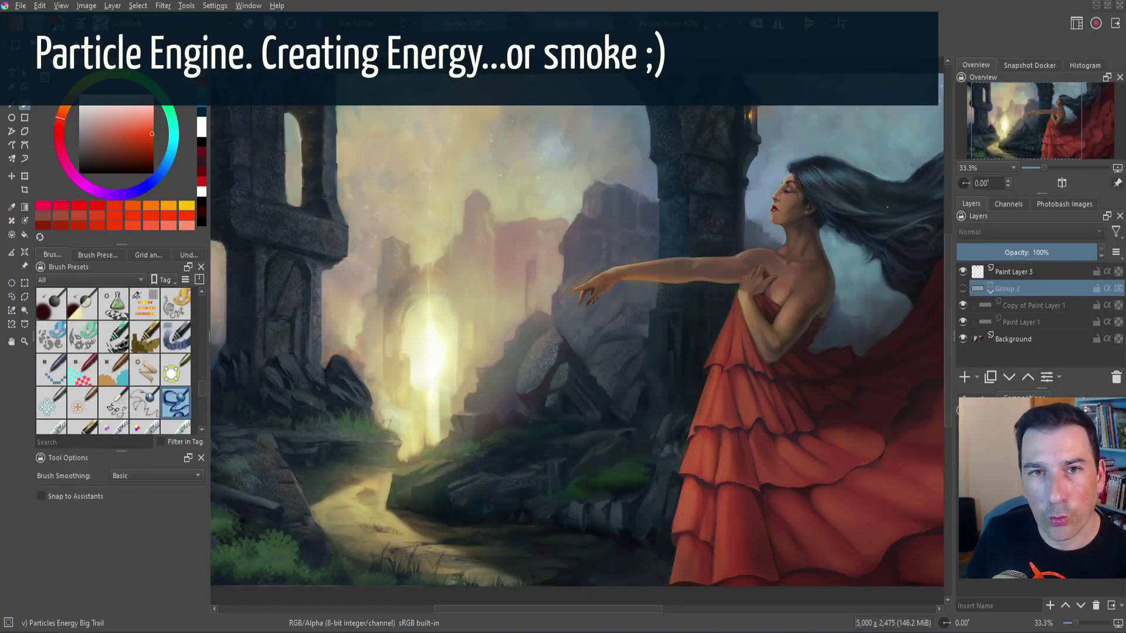
- Toggle Group 2's visibility and try the Particles Energy and Particles Energy Big Trail presets
left_click(963, 288)
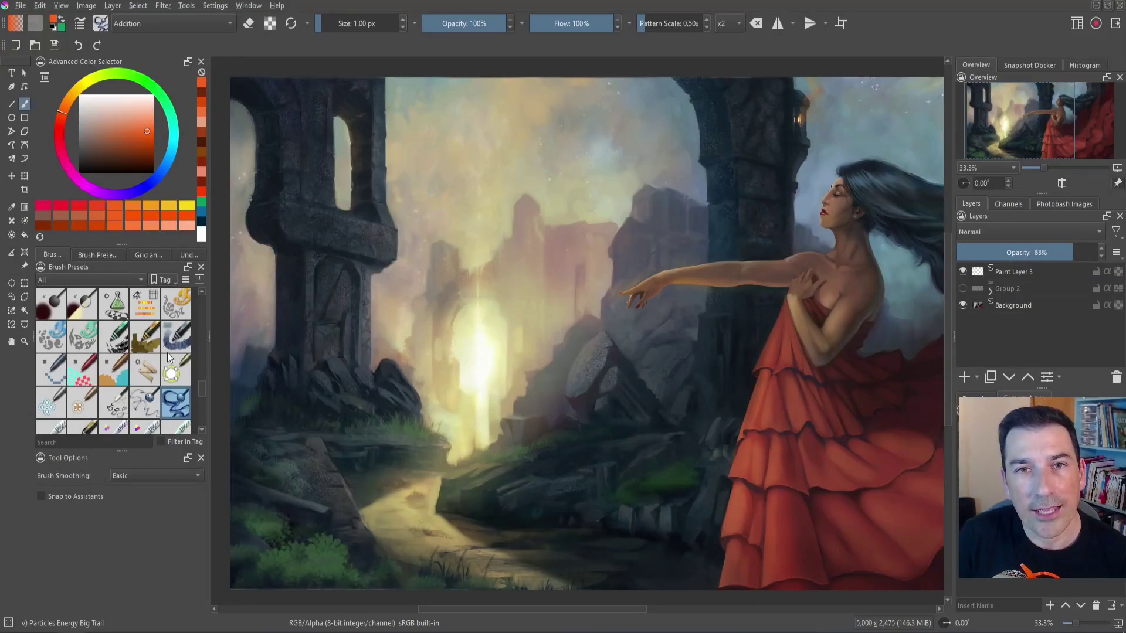
left_click(145, 403)
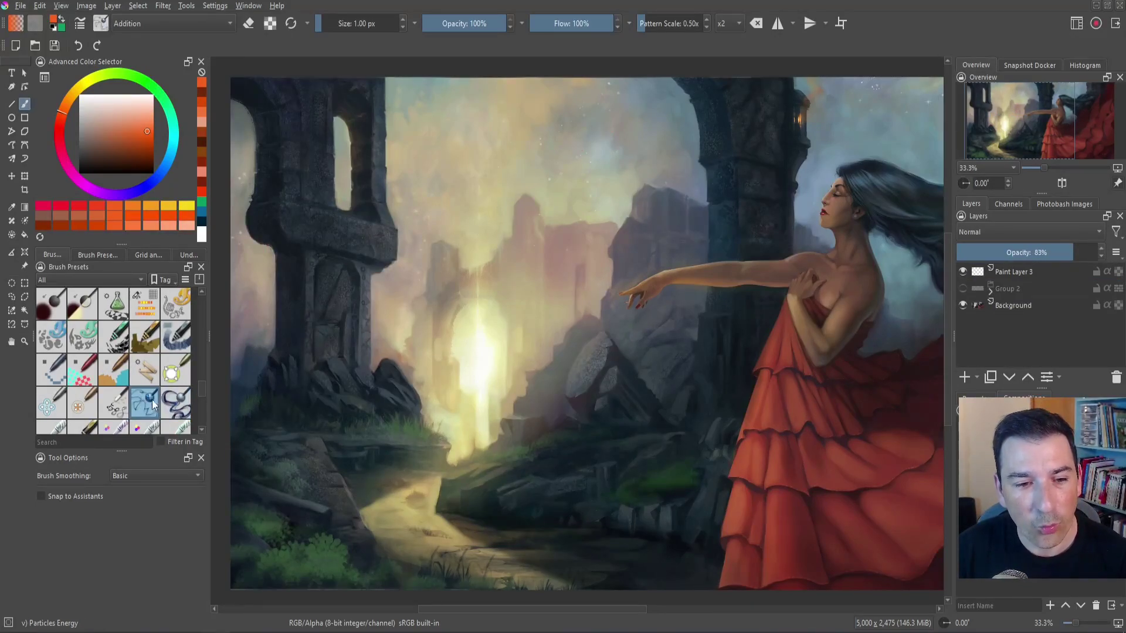
left_click(168, 404)
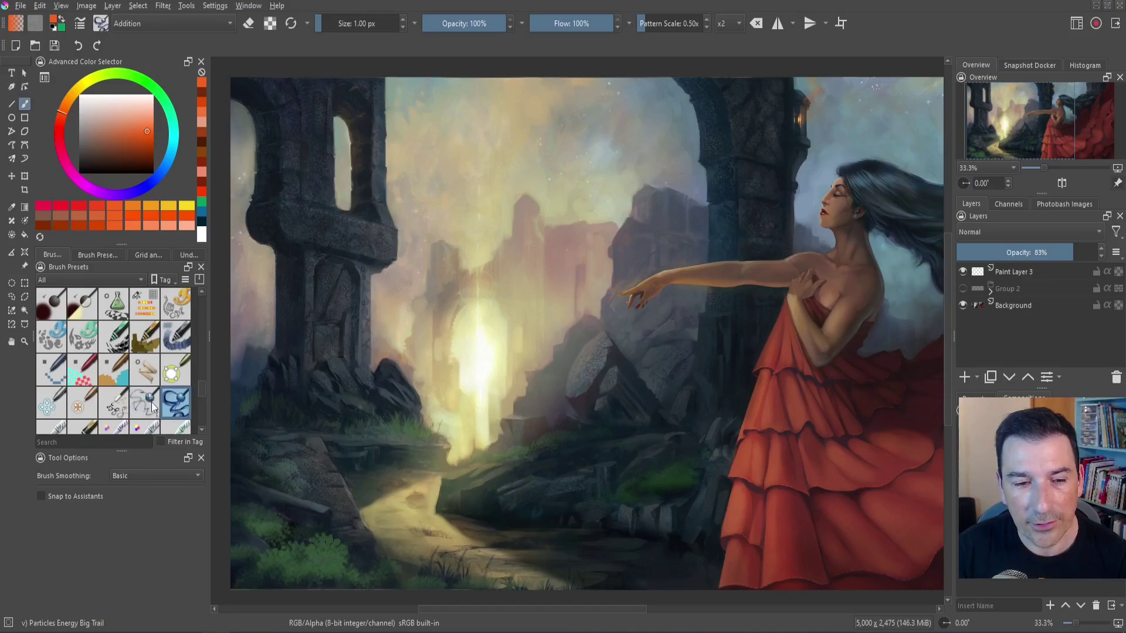
key("slash")
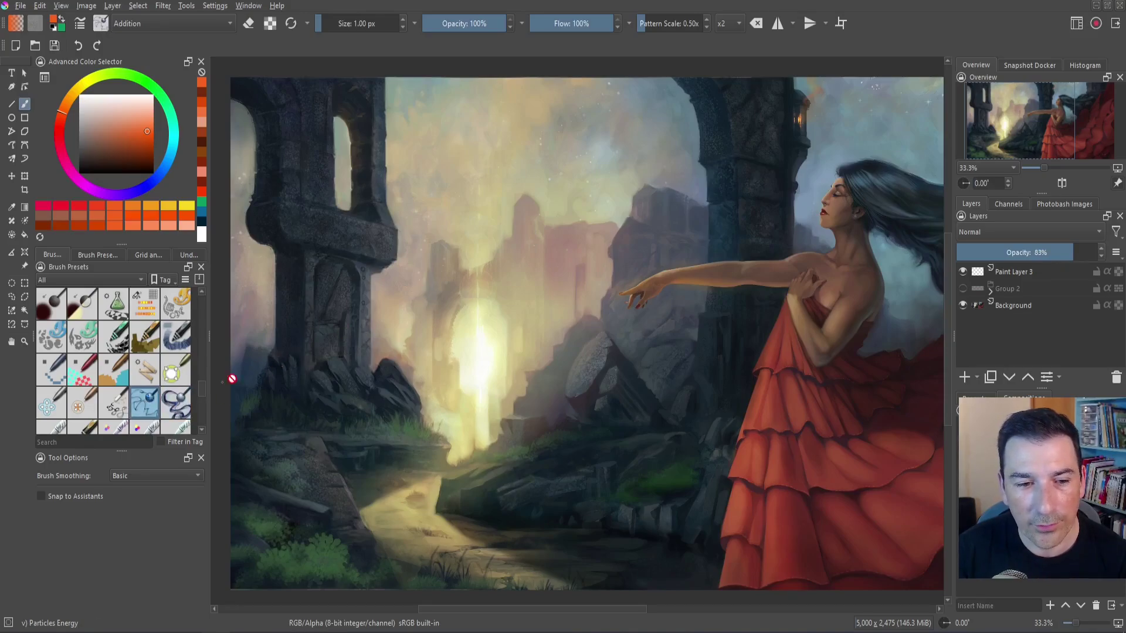
- Add Paint Layer 4 at the top and paint an orange energy trail from the woman's hand leftward
left_click(965, 378)
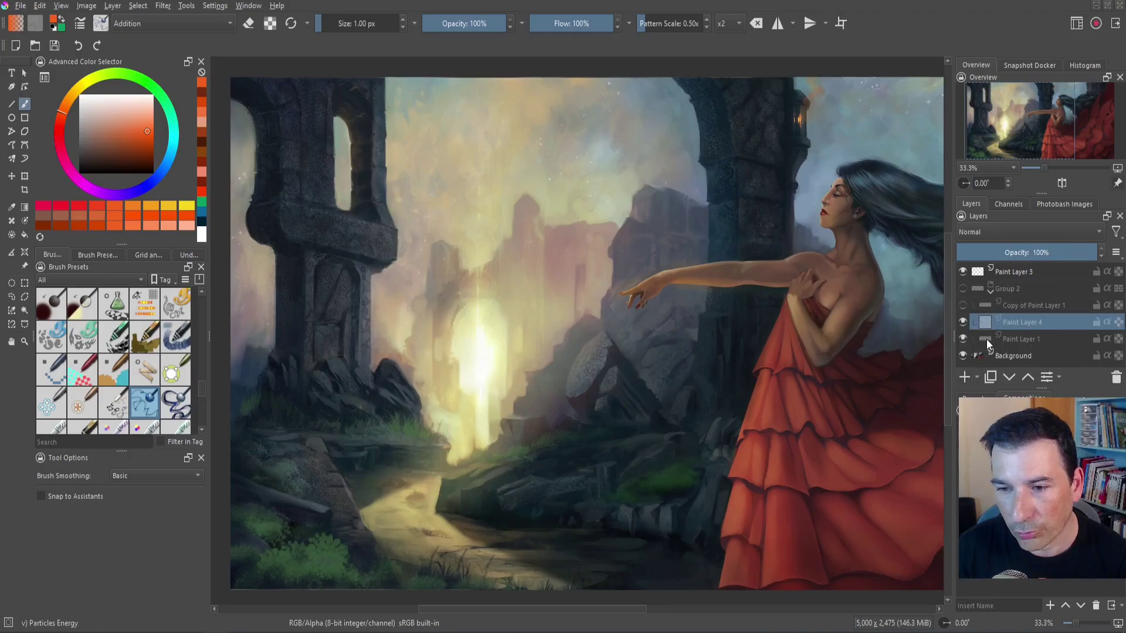
left_click_drag(986, 322, 1011, 265)
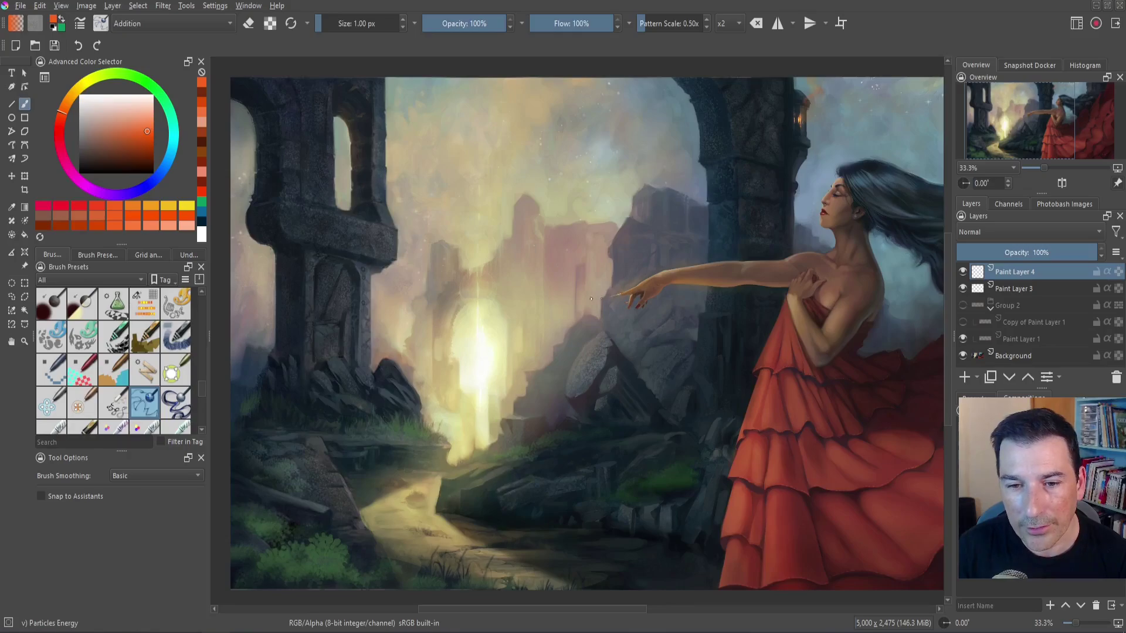
left_click_drag(548, 257, 440, 284)
mouse_move(369, 289)
left_mouse_down()
mouse_move(338, 300)
mouse_move(312, 259)
mouse_move(245, 262)
left_mouse_up()
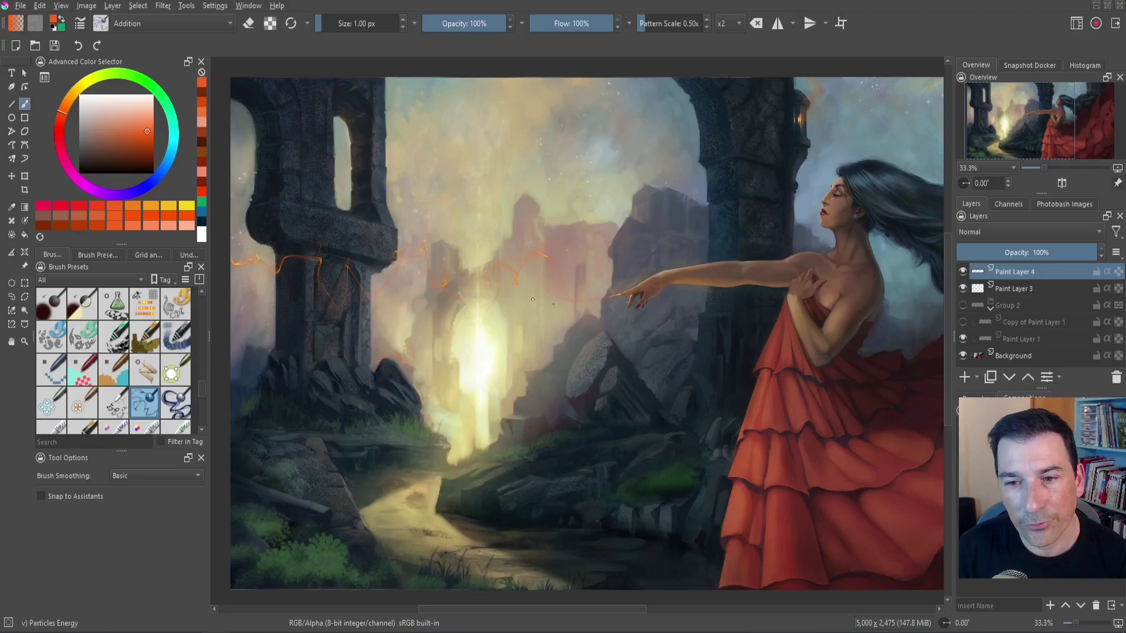
key("ctrl+z")
key("ctrl+z")
key("ctrl+z")
key("/")
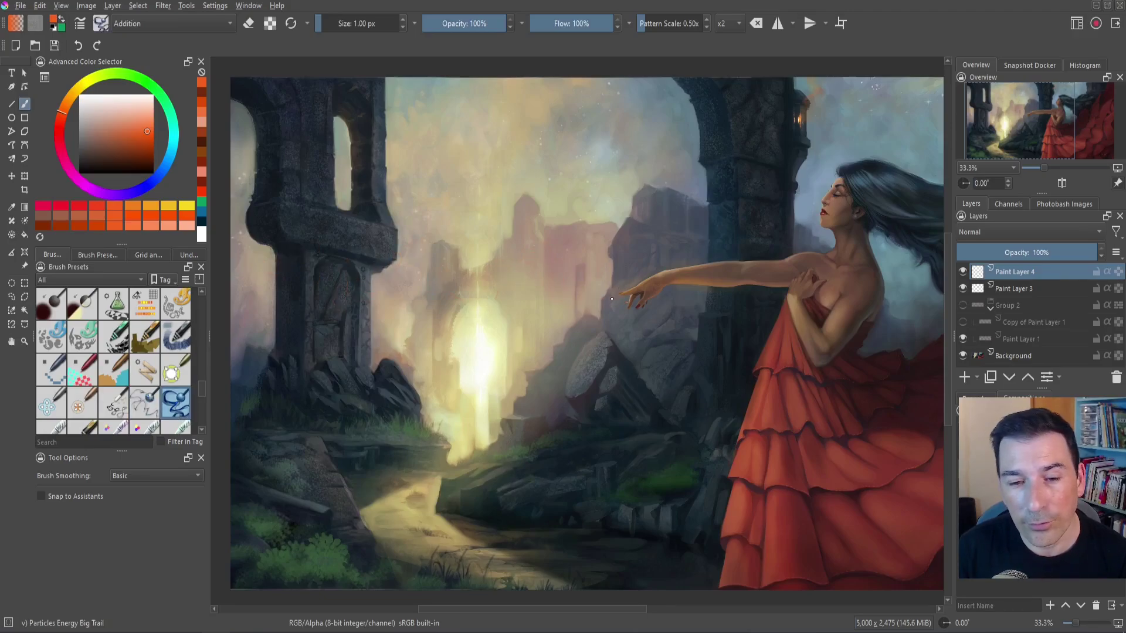
mouse_move(611, 291)
left_mouse_down()
mouse_move(548, 265)
mouse_move(481, 297)
mouse_move(414, 252)
mouse_move(349, 233)
mouse_move(301, 317)
mouse_move(234, 253)
left_mouse_up()
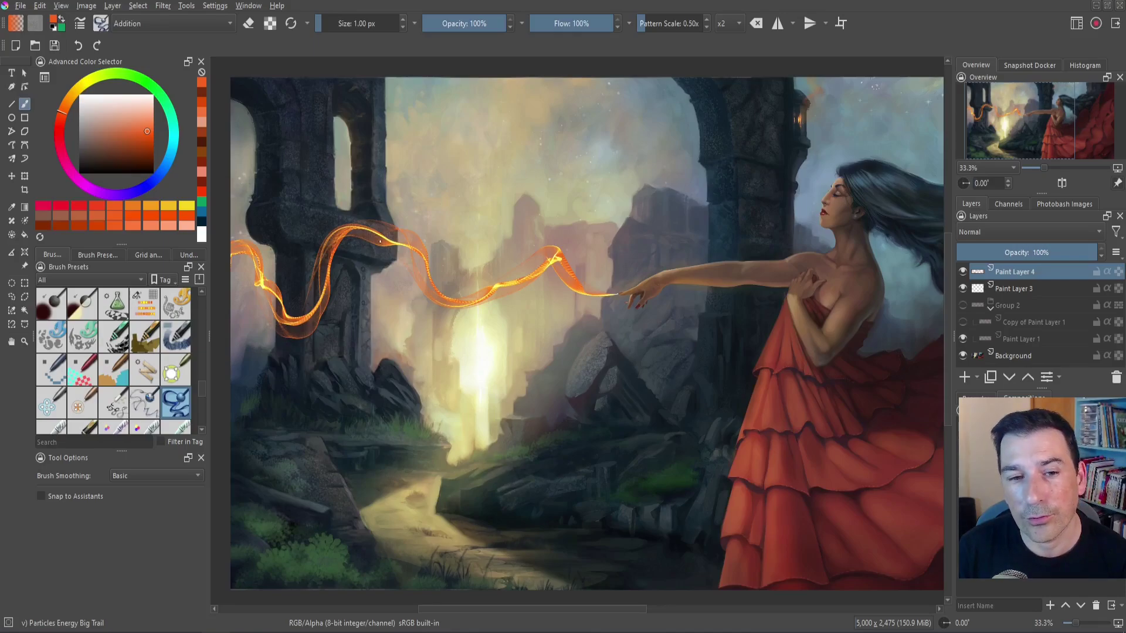
- Duplicate the energy trail layer and apply a Gaussian Blur with increased radius to the copy
left_click(991, 378)
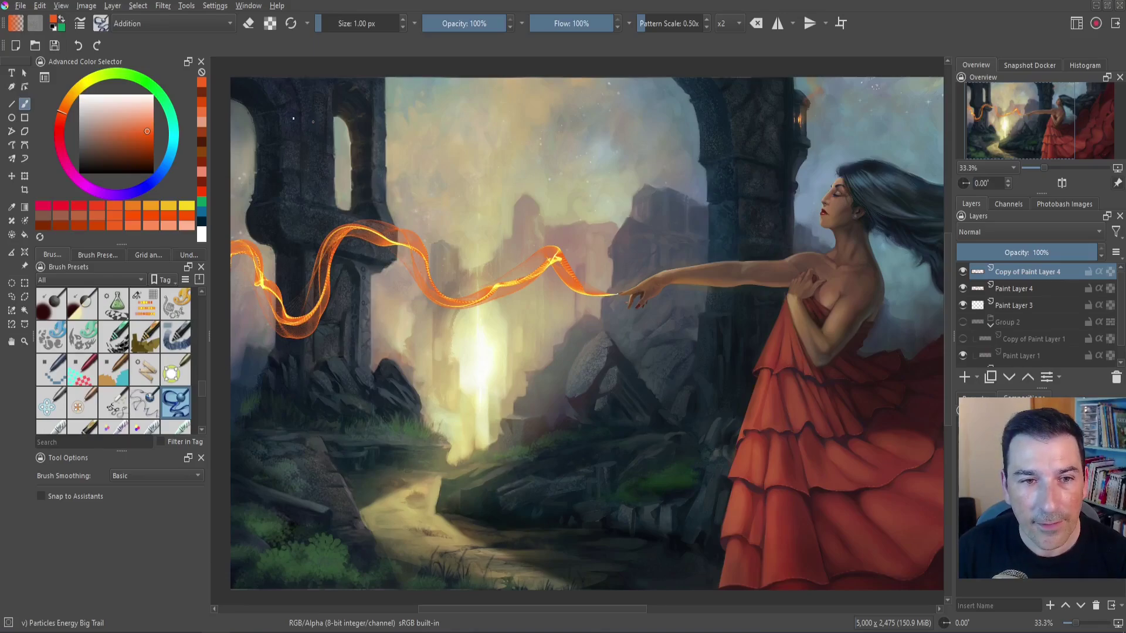
left_click(164, 6)
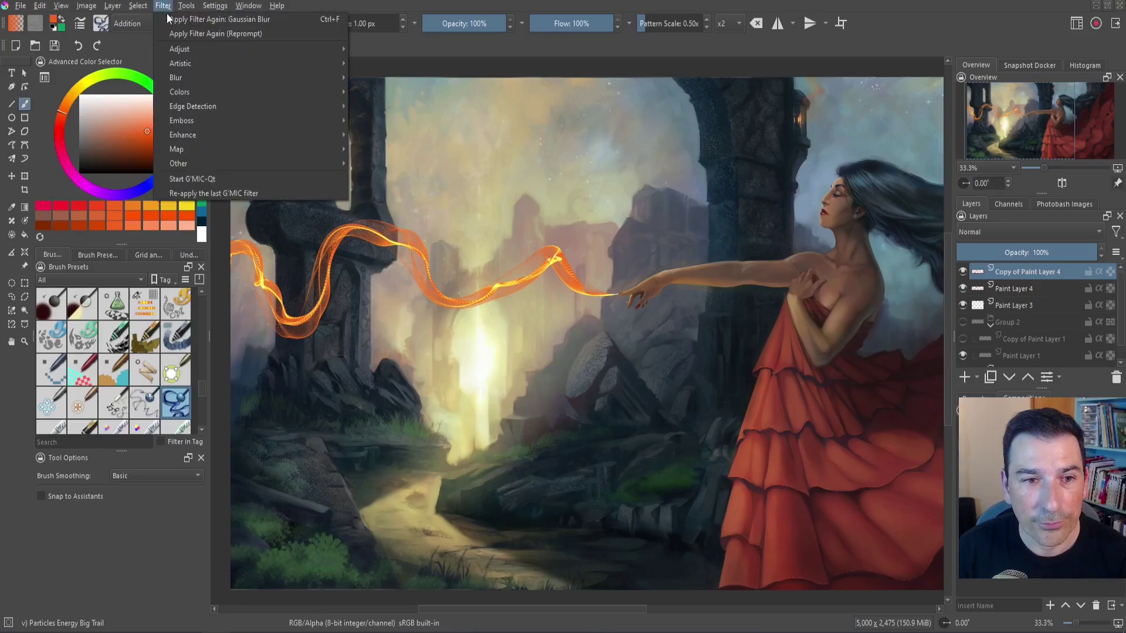
mouse_move(193, 76)
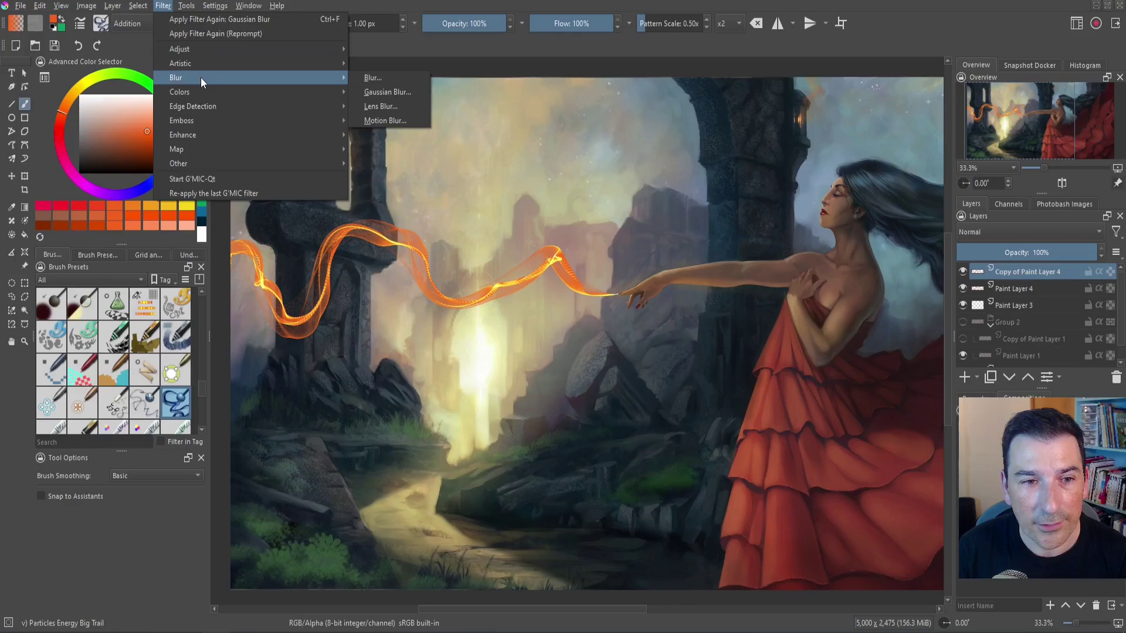
left_click(377, 92)
left_click_drag(668, 124, 713, 123)
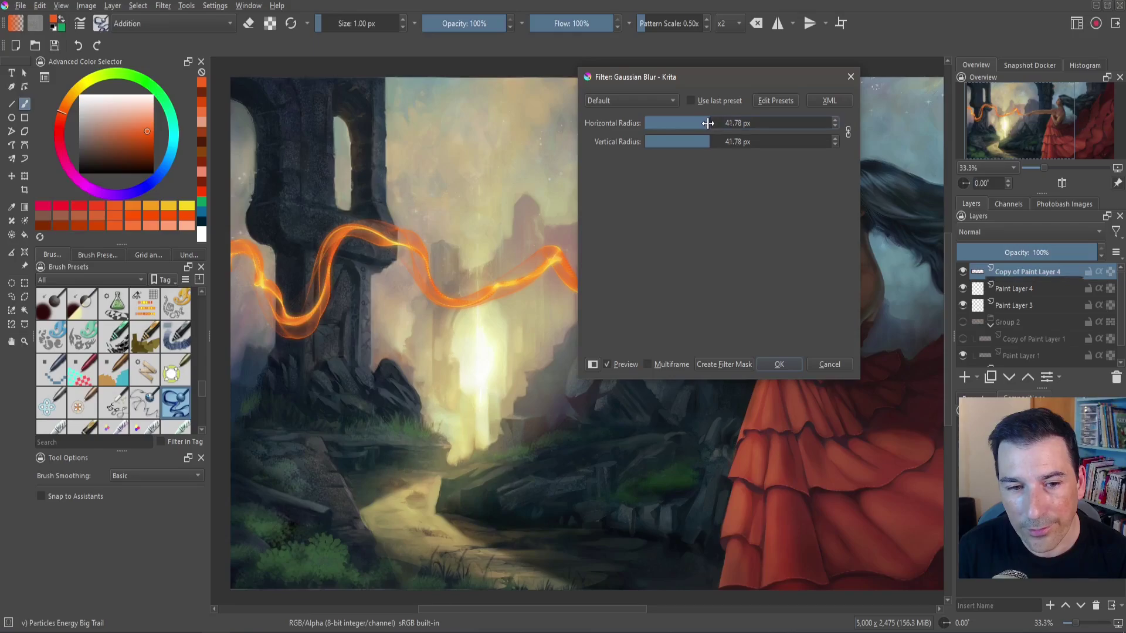
key("Return")
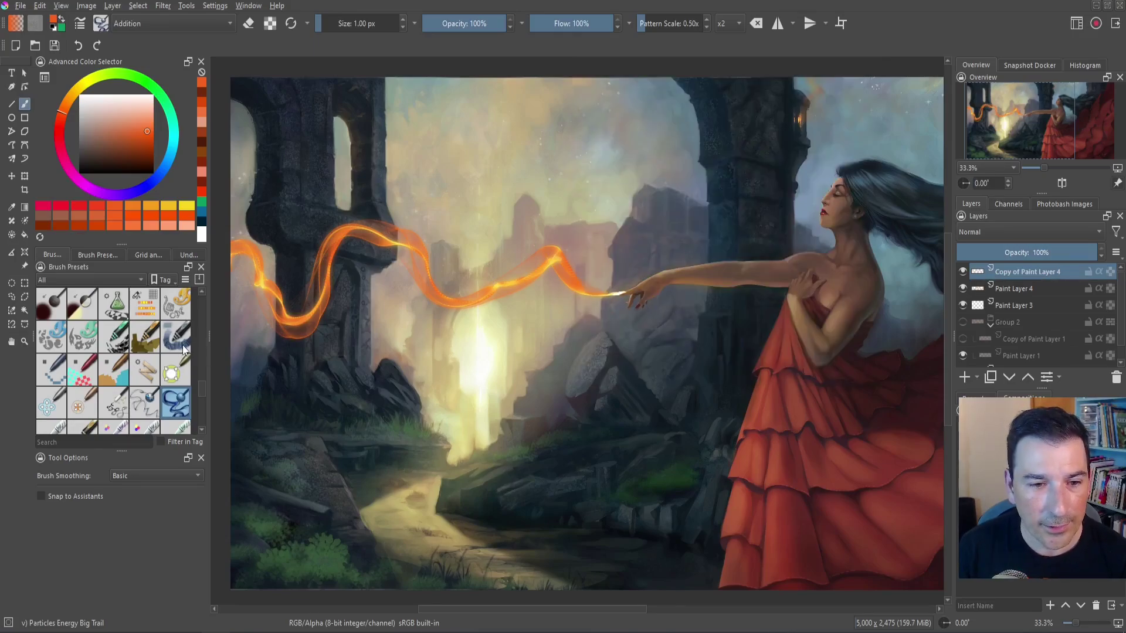
- Paint a faint stroke along the ribbon with the Adjust Overlay Burn preset at about 128 px
left_click(85, 311)
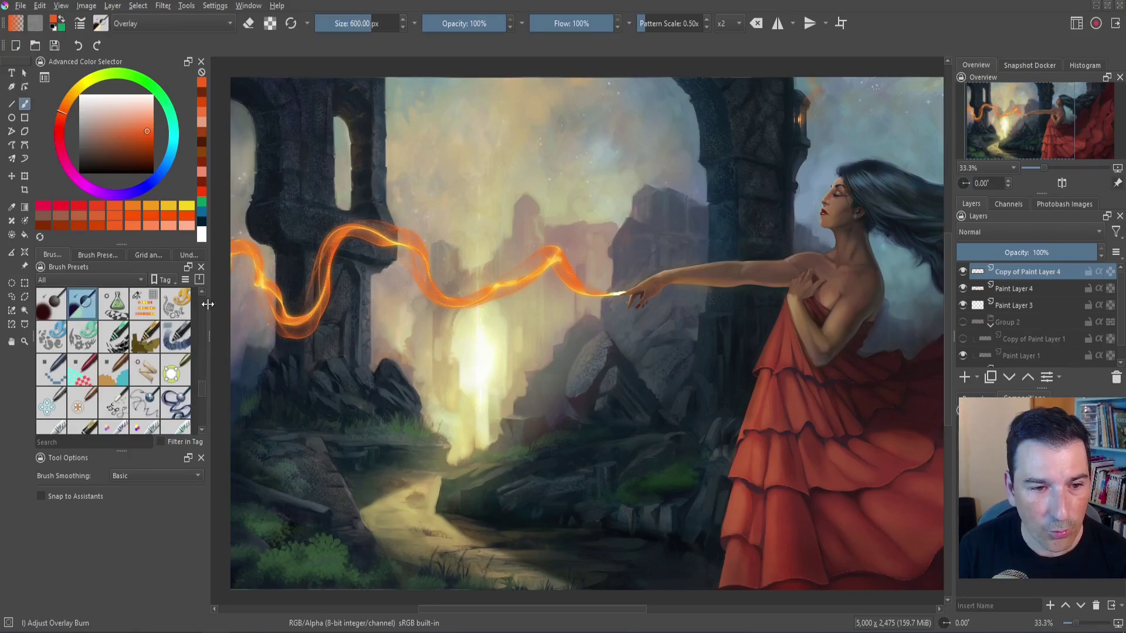
left_click_drag(655, 319, 387, 270)
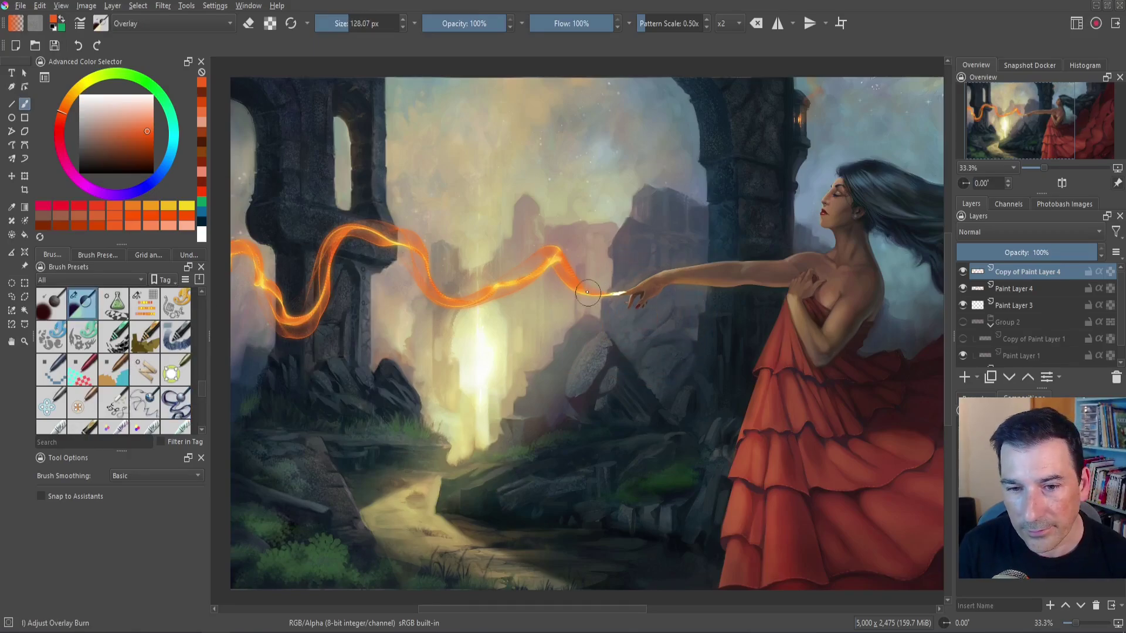
left_click_drag(622, 292, 528, 289)
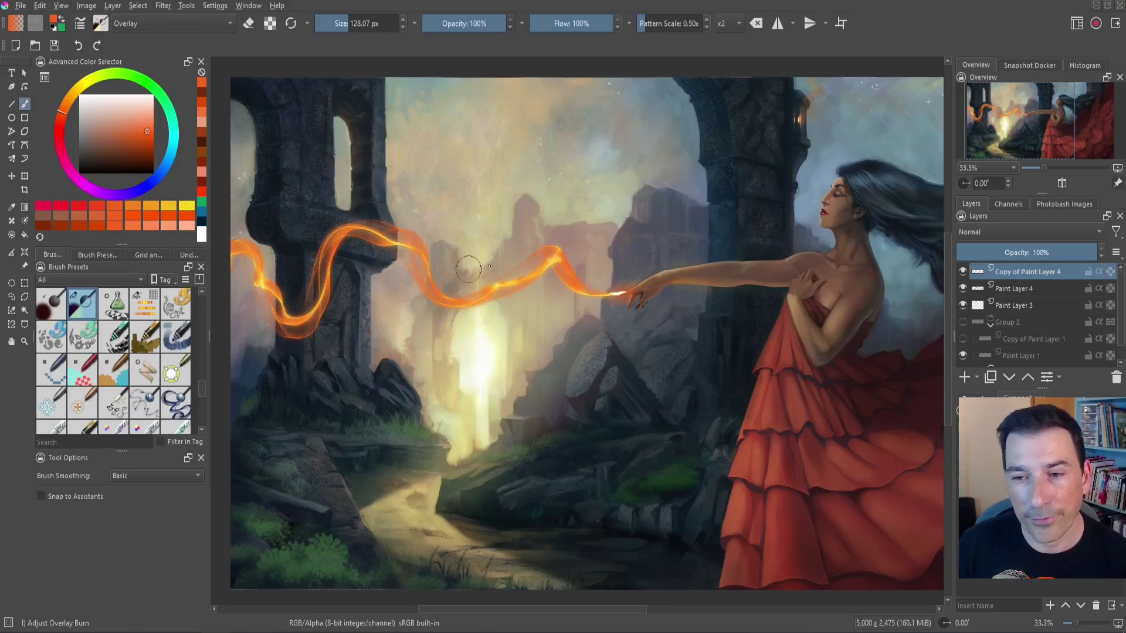
- Set Copy of Paint Layer 4's blend mode to Addition after trying Color Dodge
left_click(993, 234)
left_click(990, 36)
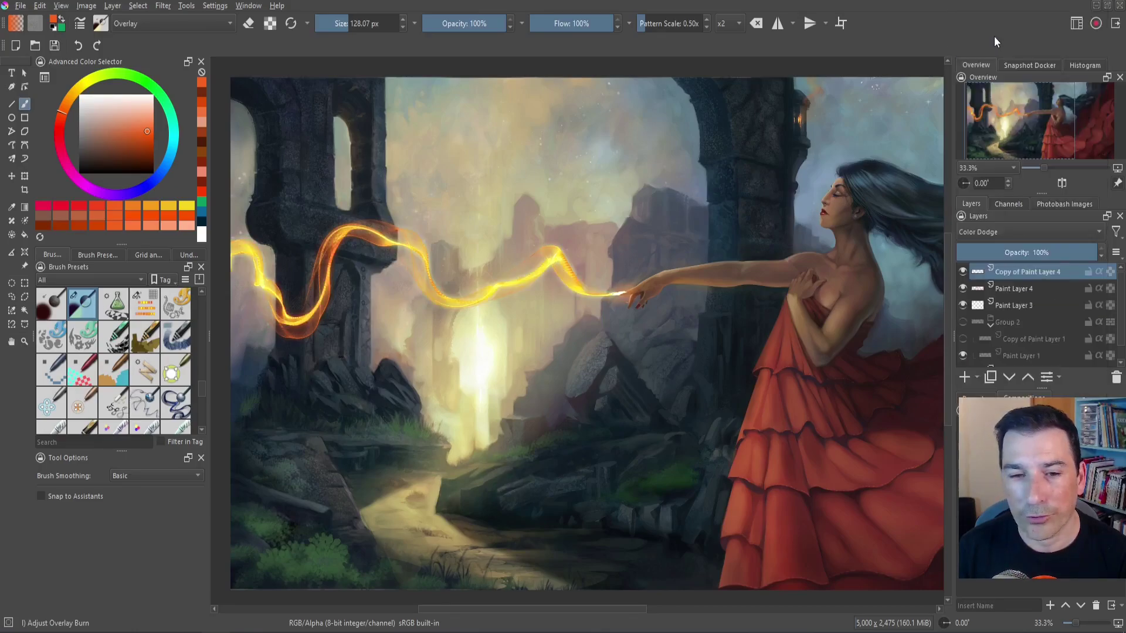
left_click(1009, 231)
left_click(1000, 138)
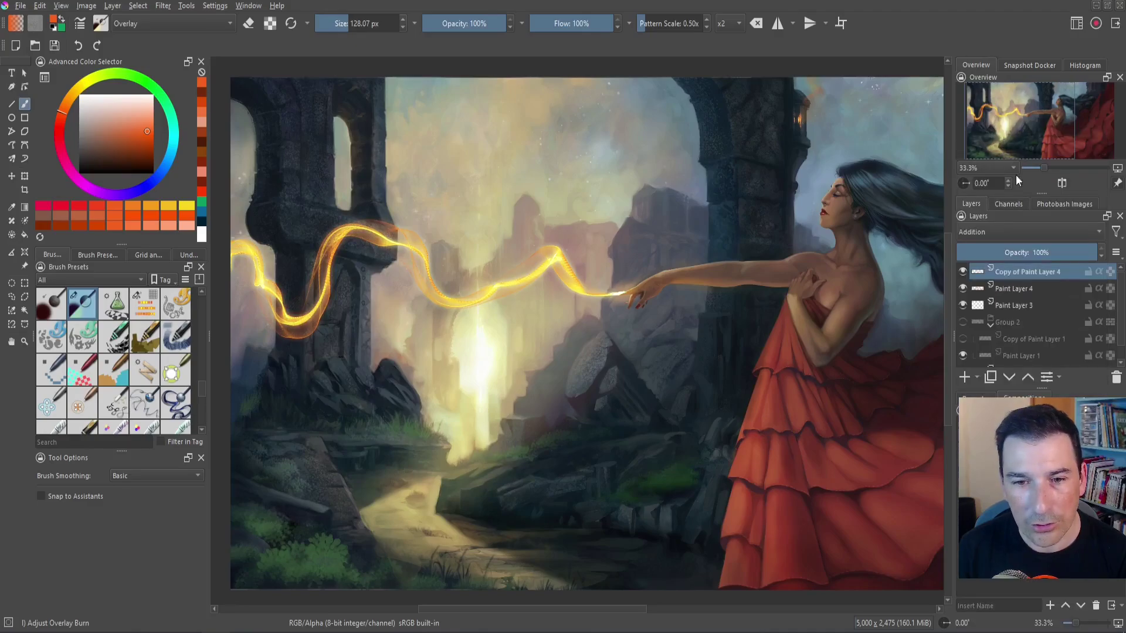
left_click(978, 290)
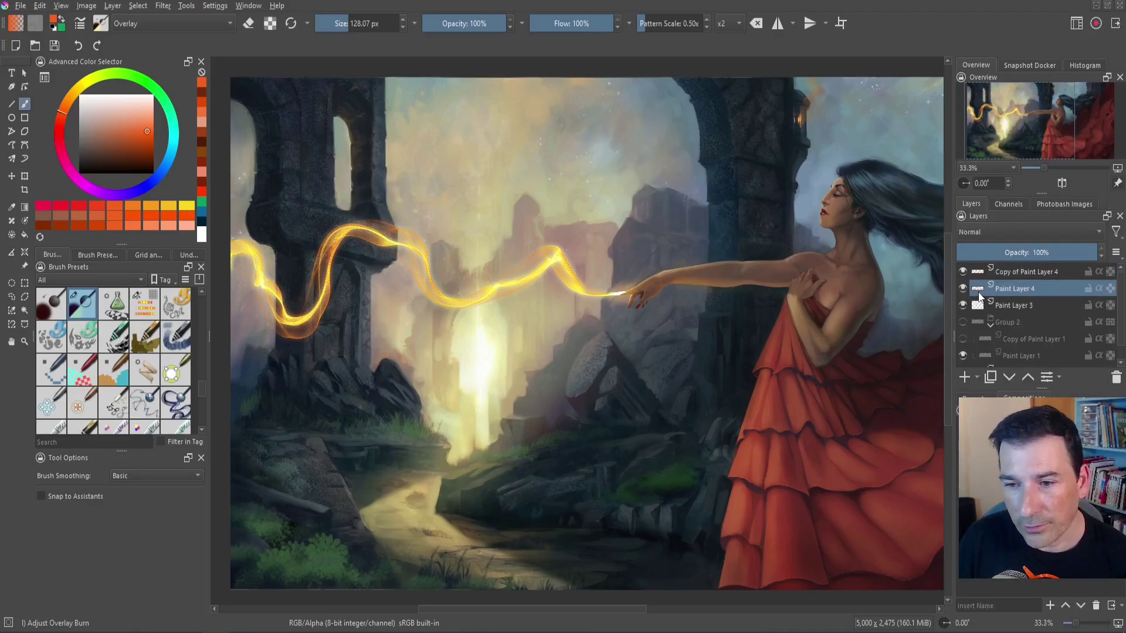
- Create an HSV/HSL Adjustment filter mask with hue 156 on Paint Layer 4
left_click(164, 6)
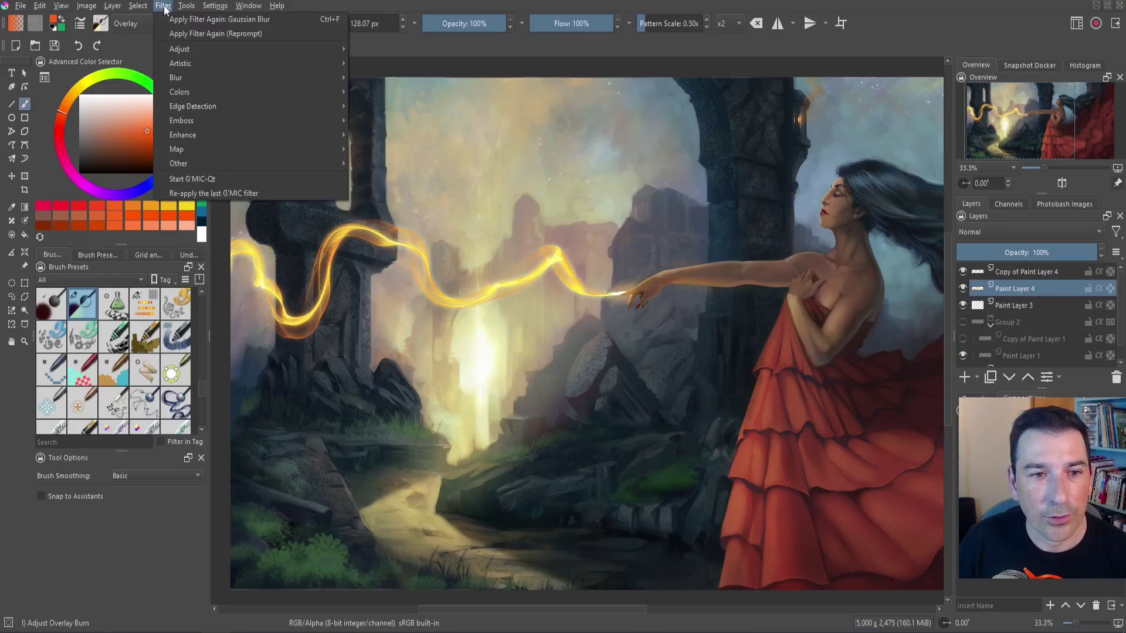
mouse_move(195, 49)
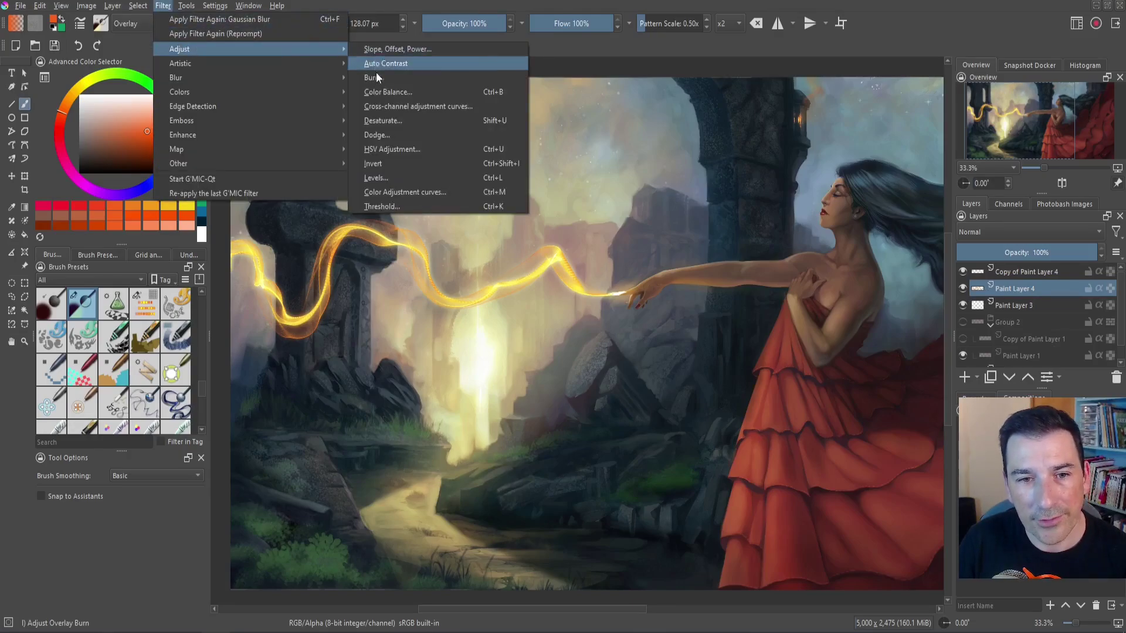
left_click(406, 150)
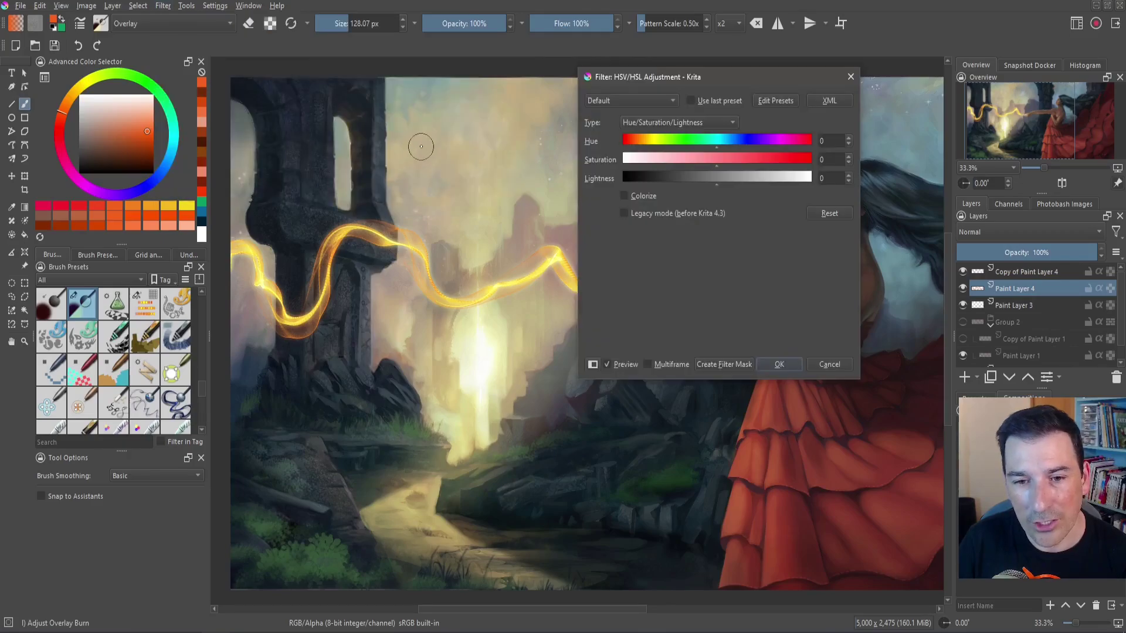
left_click(625, 197)
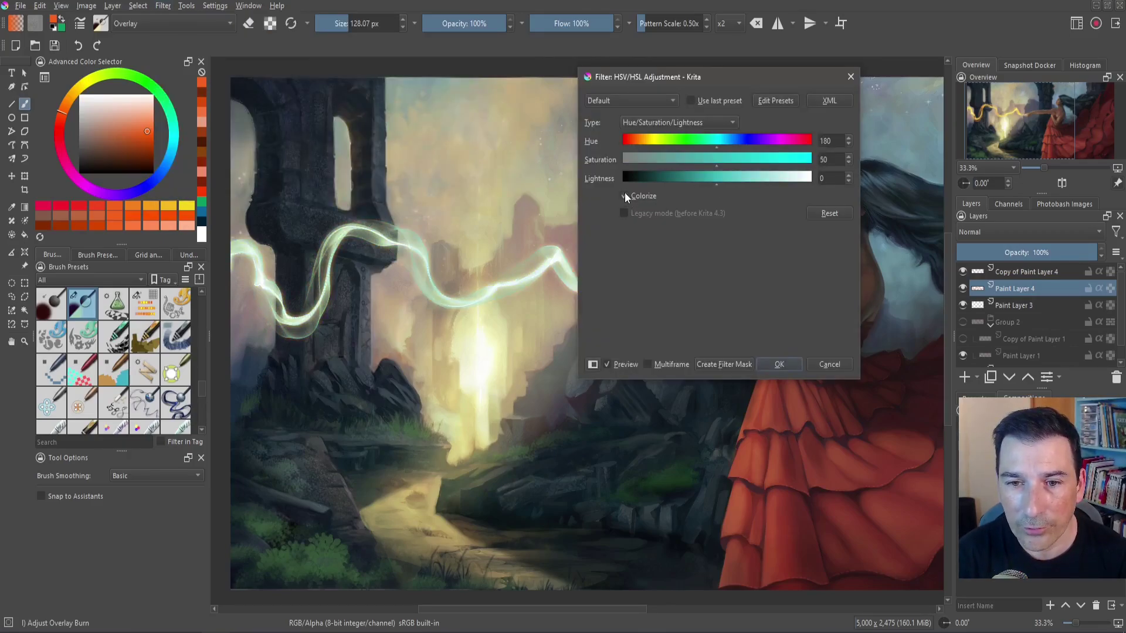
left_click(625, 195)
left_click_drag(719, 144, 799, 141)
left_click_drag(756, 85, 809, 288)
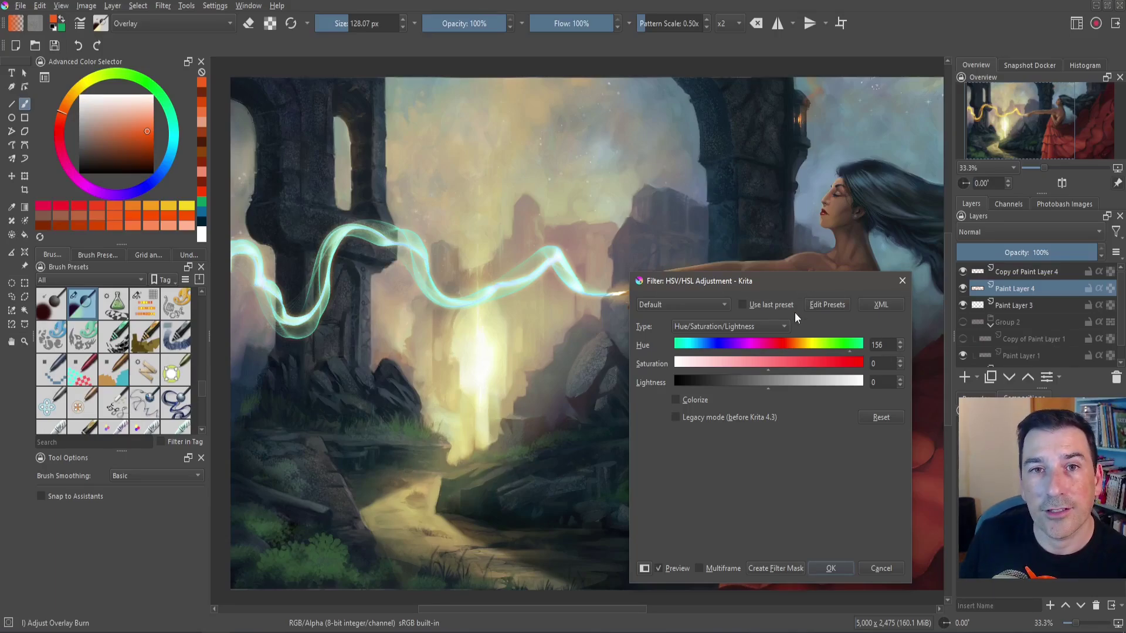
left_click(770, 568)
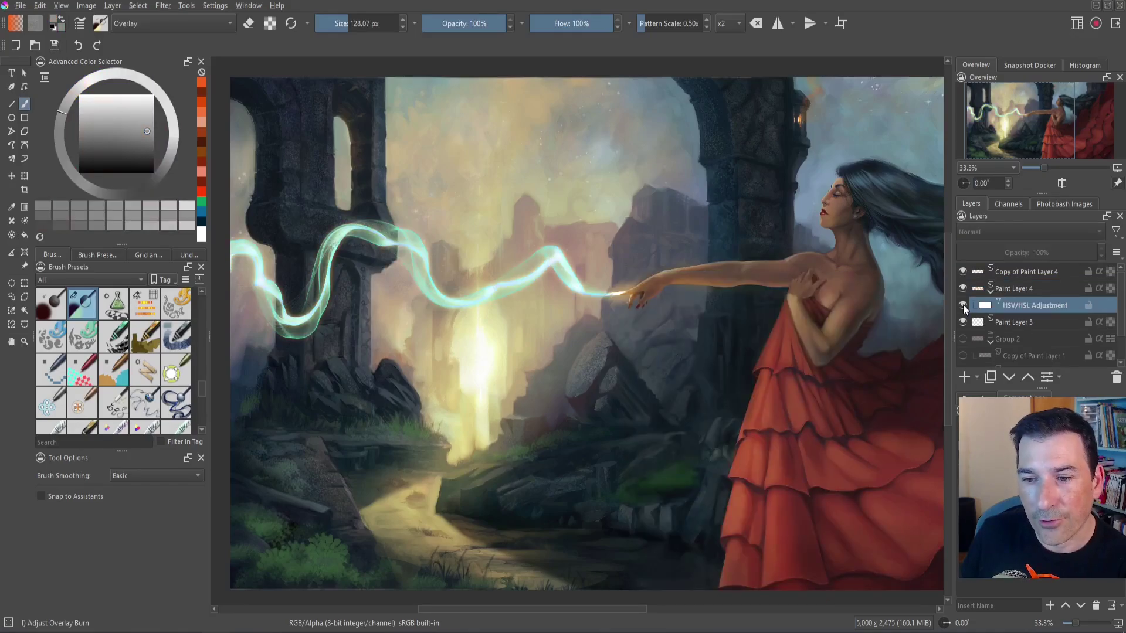
- Toggle the hue mask's visibility to compare, then reopen its adjustment settings
left_click(963, 305)
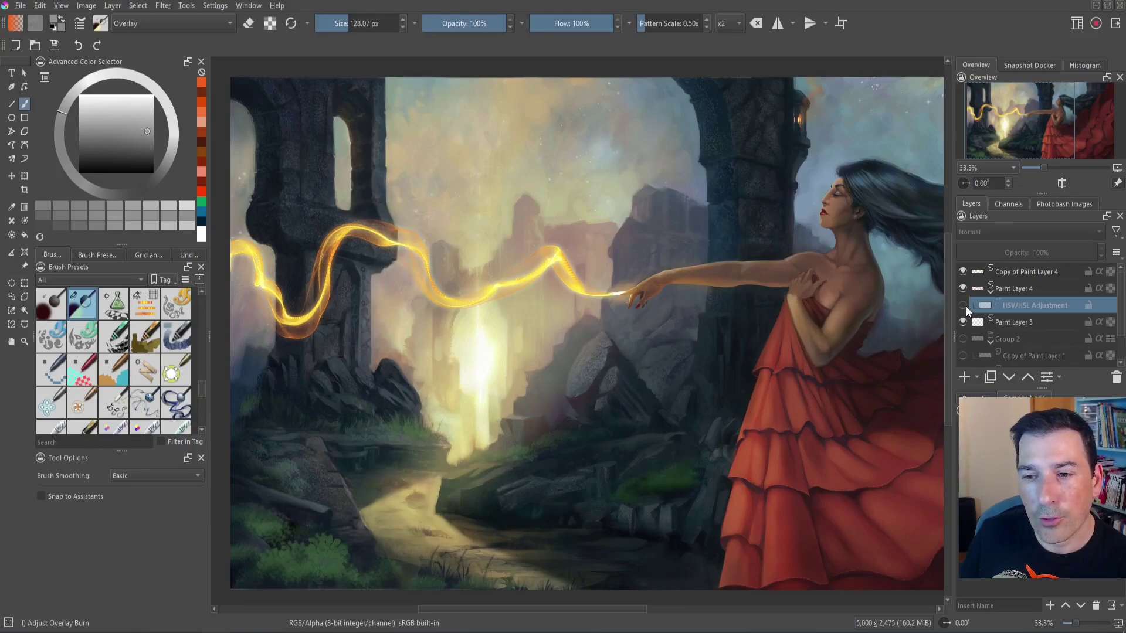
left_click(963, 306)
double_click(985, 305)
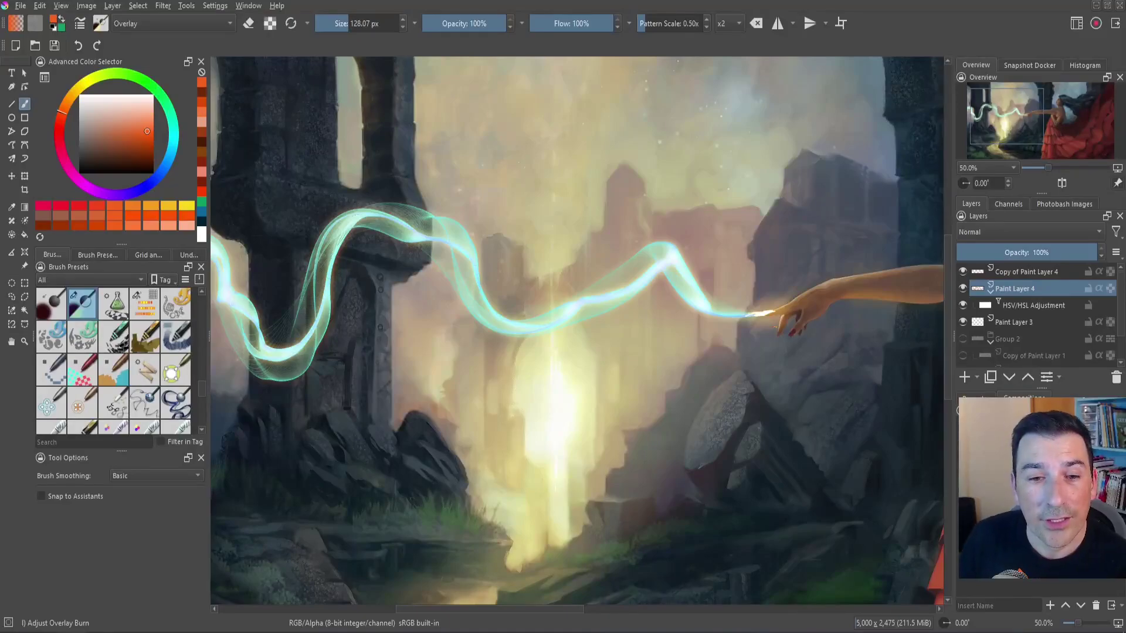
left_click_drag(414, 292, 638, 301)
scroll(638, 300, "up", 4)
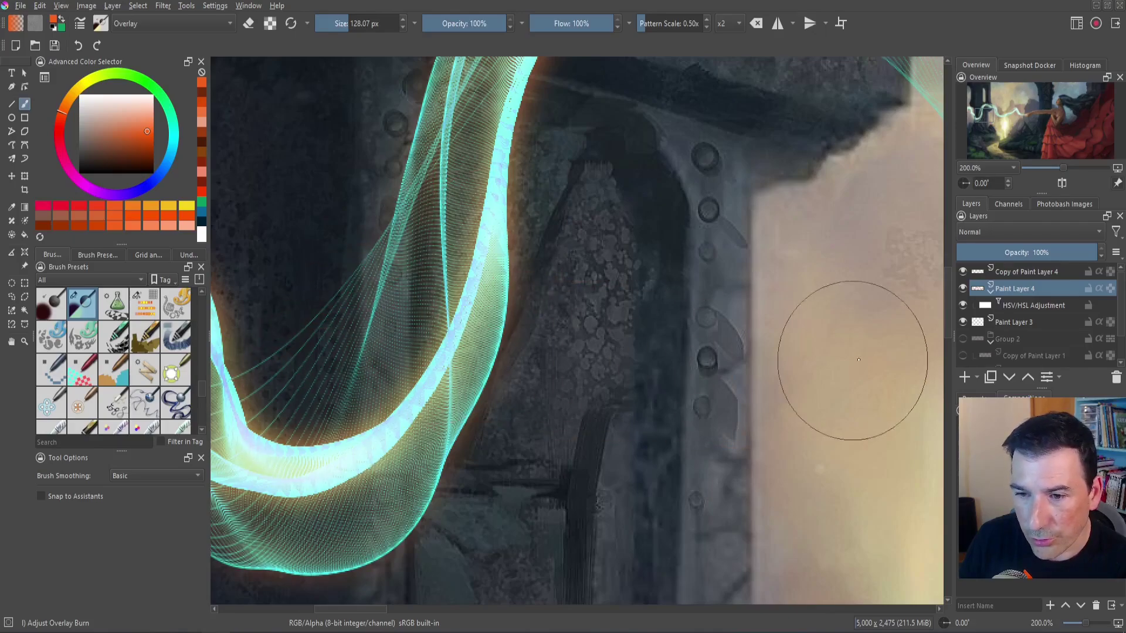
- Add a Blur filter mask with radius 4 to Paint Layer 4
left_click(165, 6)
mouse_move(205, 80)
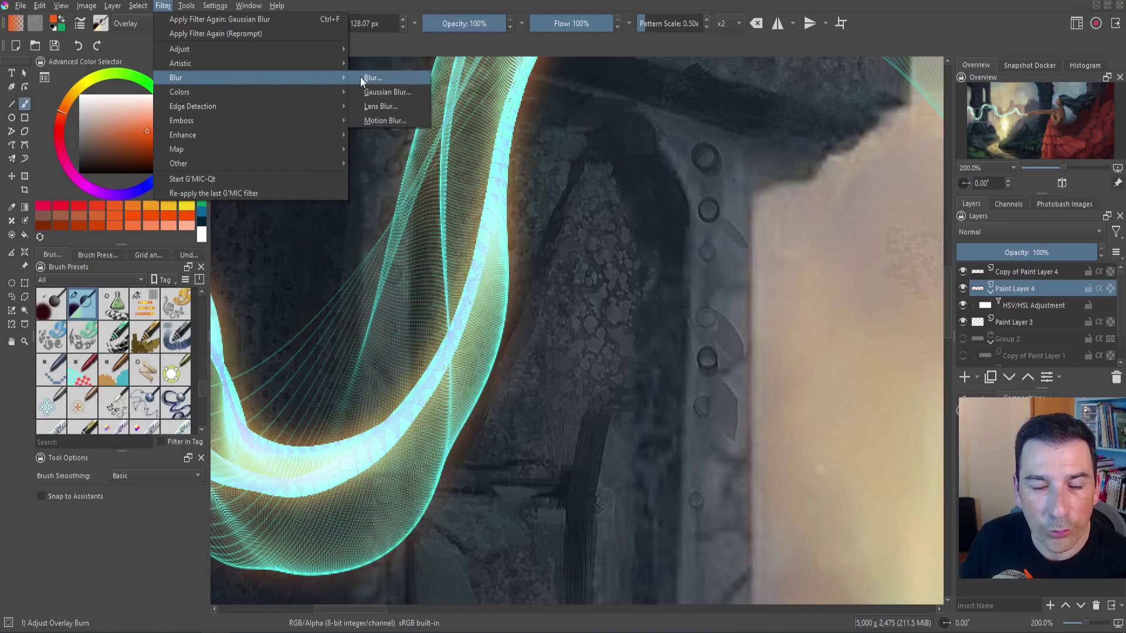
left_click(361, 77)
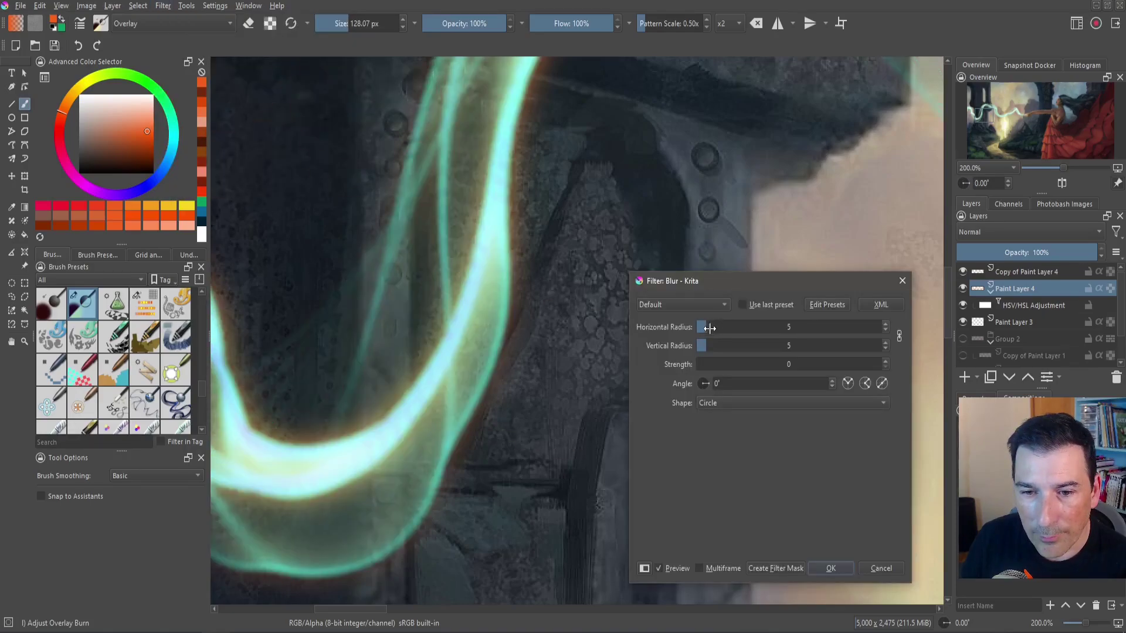
left_click_drag(709, 328, 705, 329)
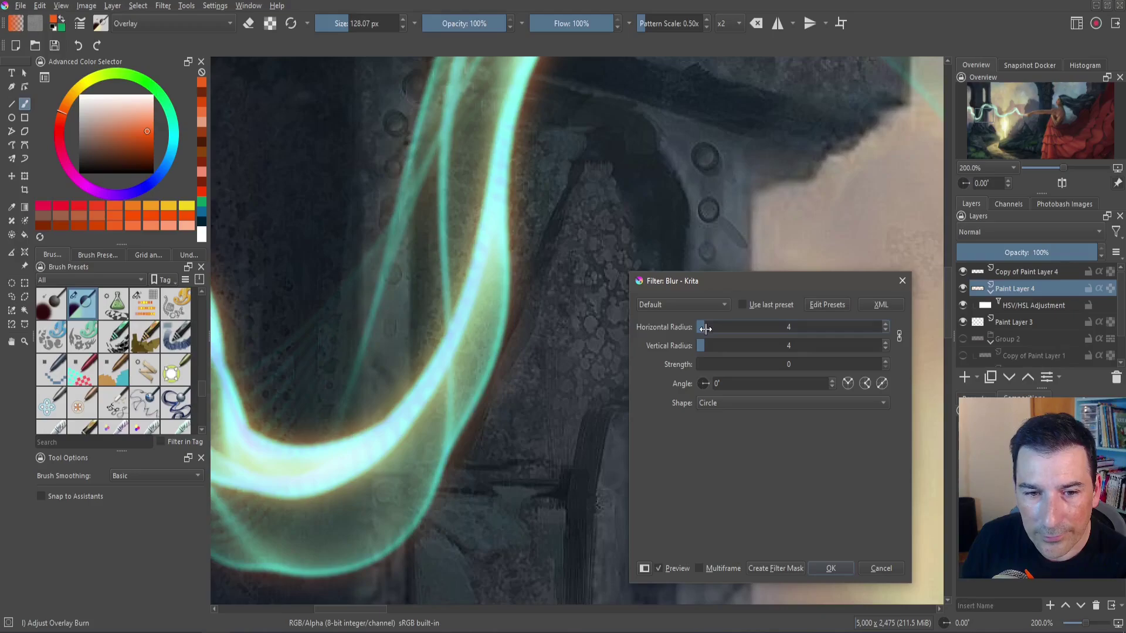
left_click(774, 568)
- Bring the pillar and ribbon into view, pick Blender Knife Edge, and select Copy of Paint Layer 4
scroll(765, 395, "down", 3)
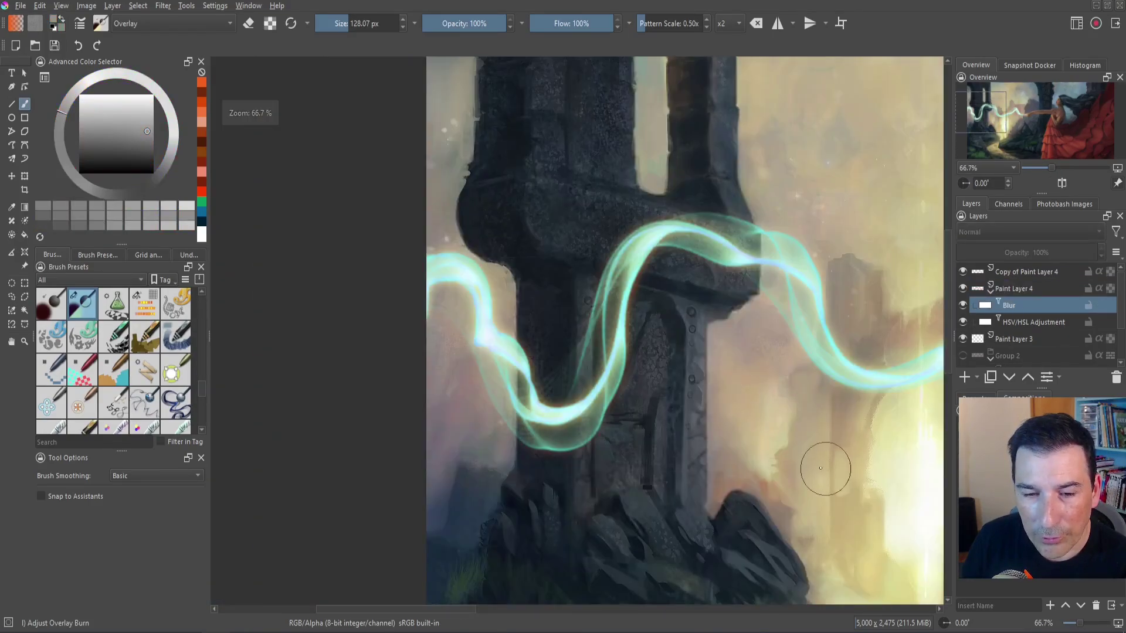
left_click_drag(824, 465, 604, 371)
scroll(737, 339, "up", 1)
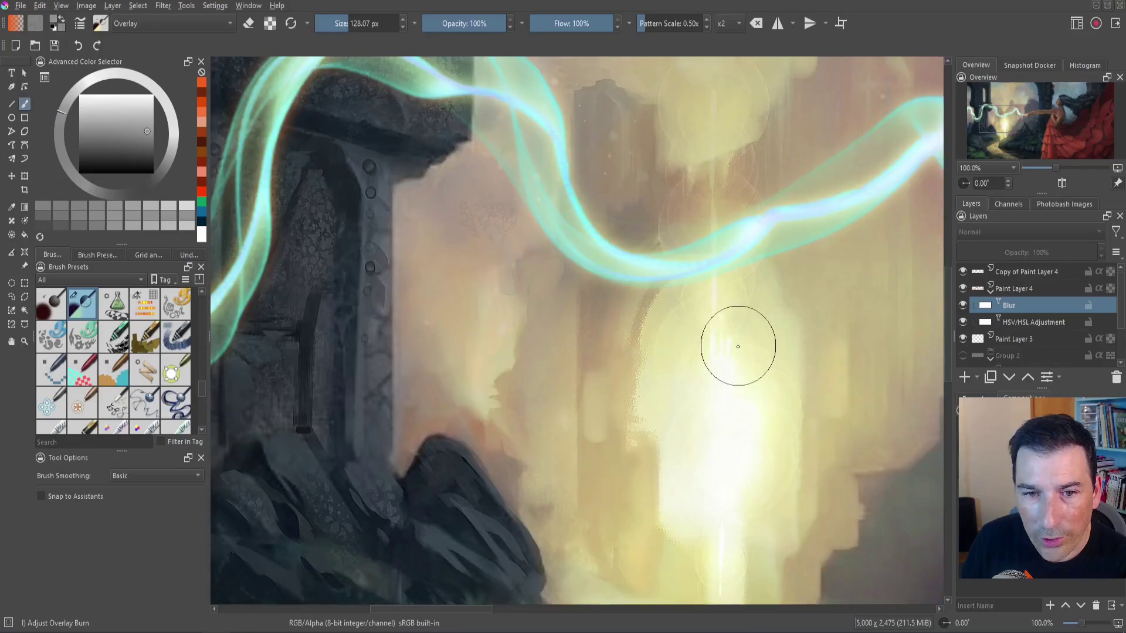
scroll(573, 354, "up", 1)
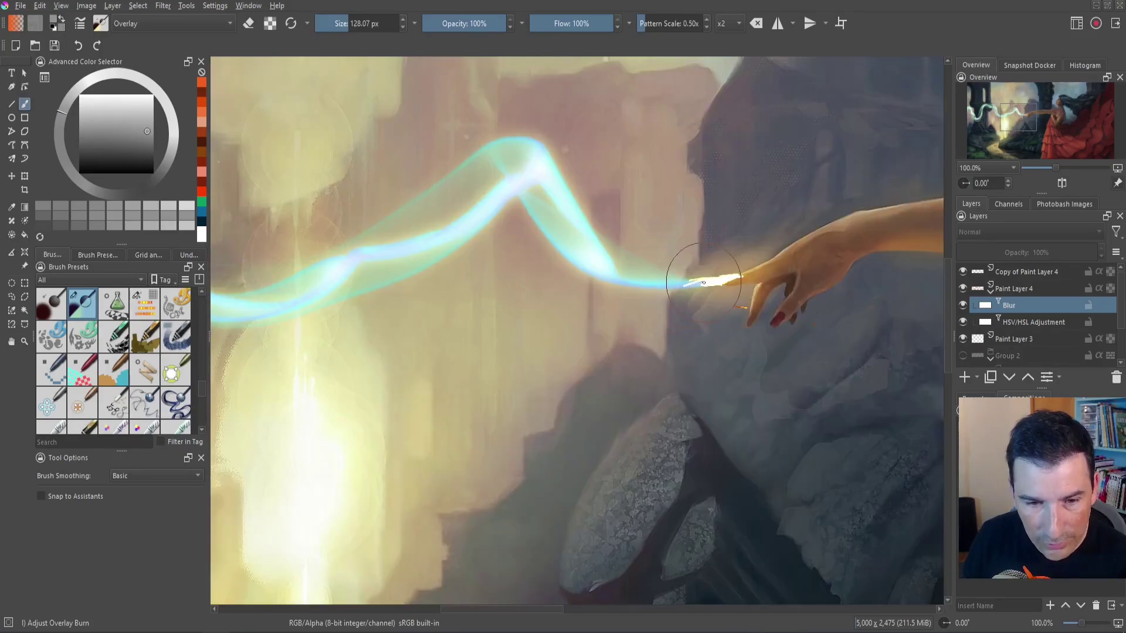
scroll(200, 385, "up", 5)
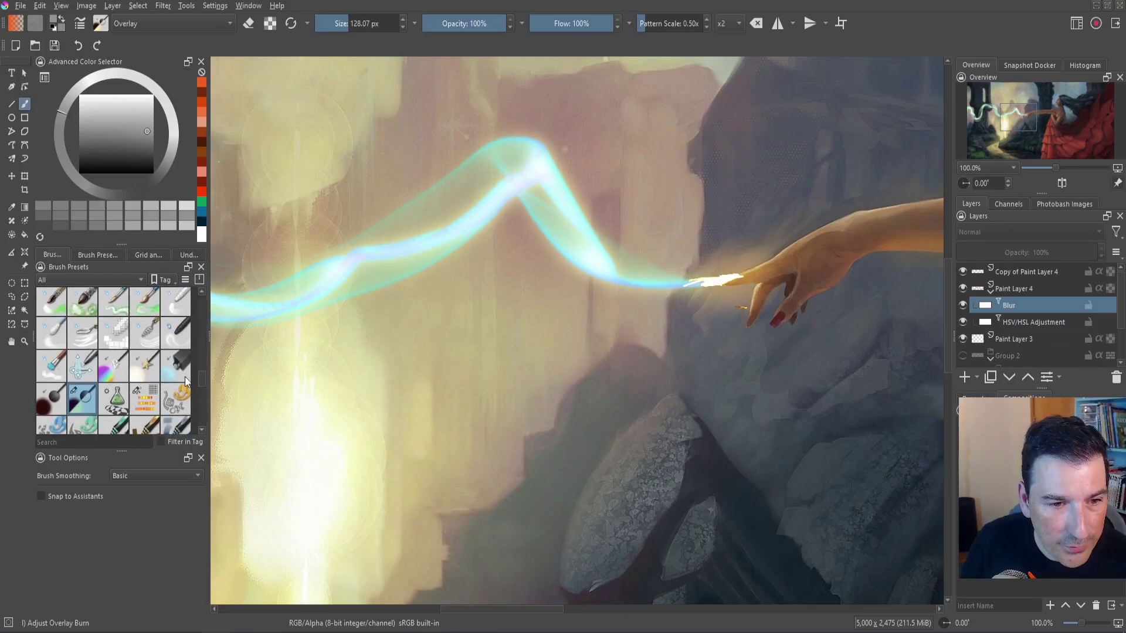
left_click(76, 335)
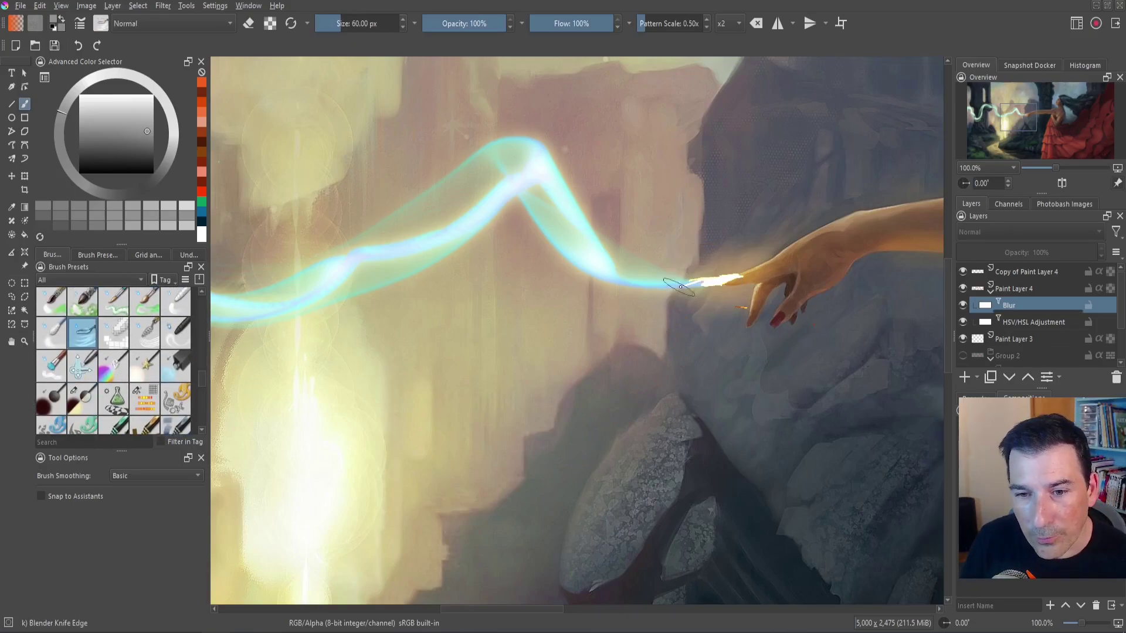
left_click(1026, 272)
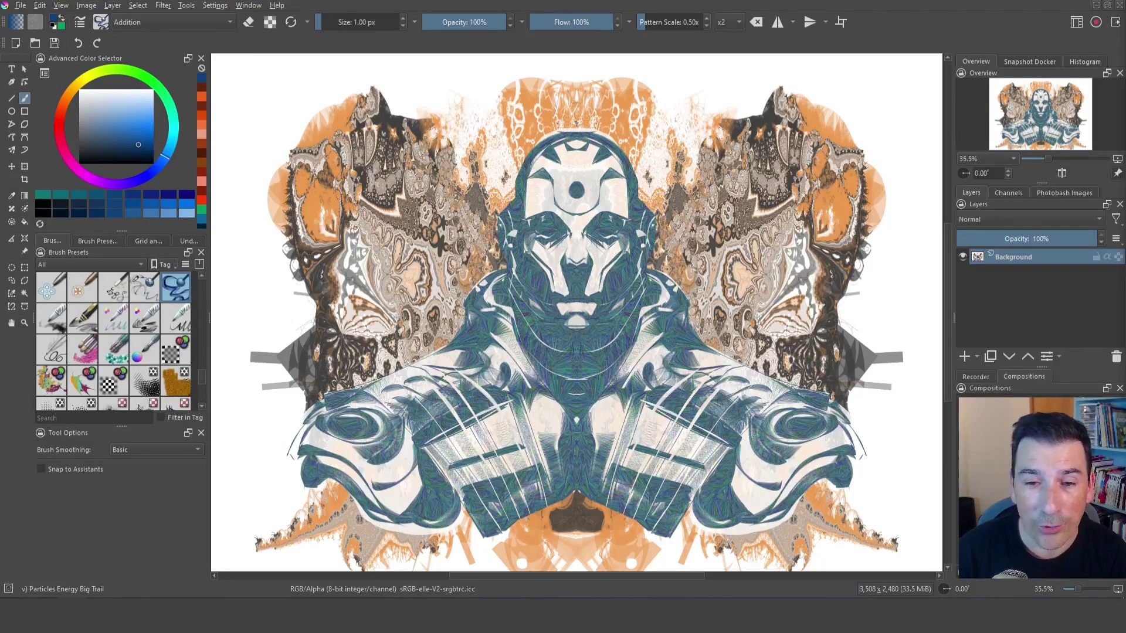
- Duplicate the Background layer as Copy of Background and choose the Filter Liquid Distort preset
left_click(991, 357)
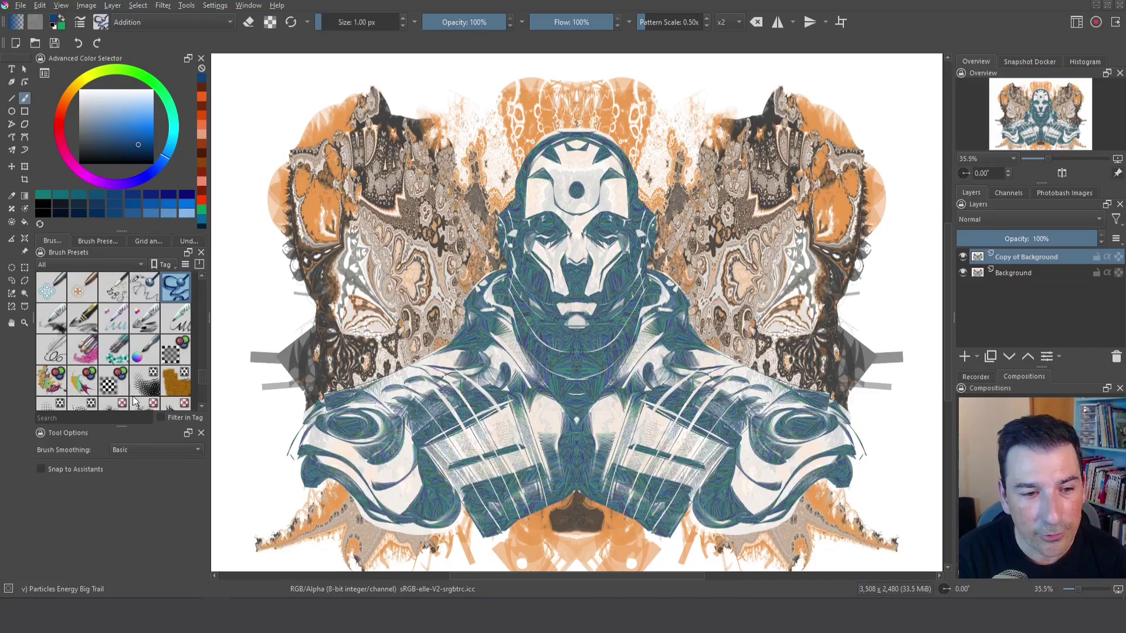
left_click(53, 389)
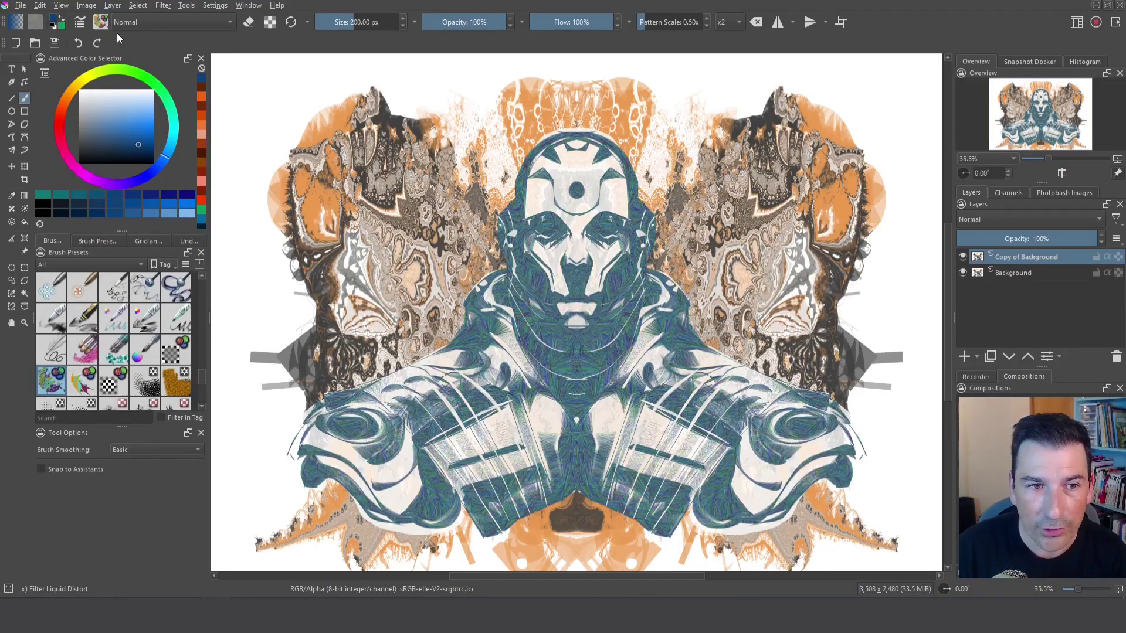
- Open the Filter Liquid Distort brush editor, check its engine list, and show Deform Options
left_click(79, 22)
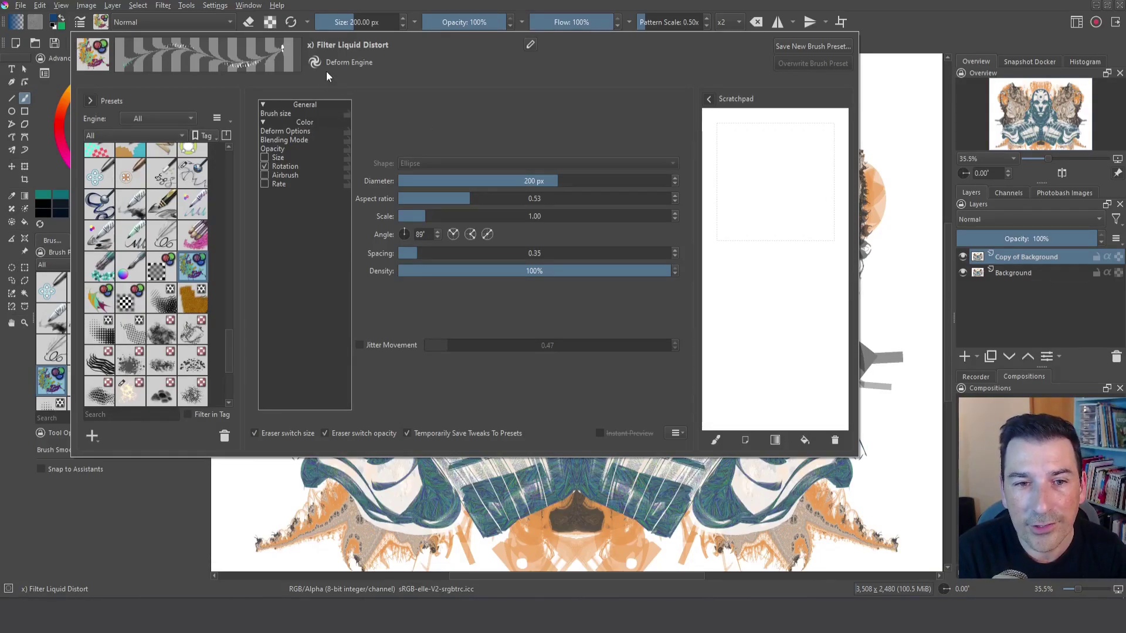
left_click(176, 119)
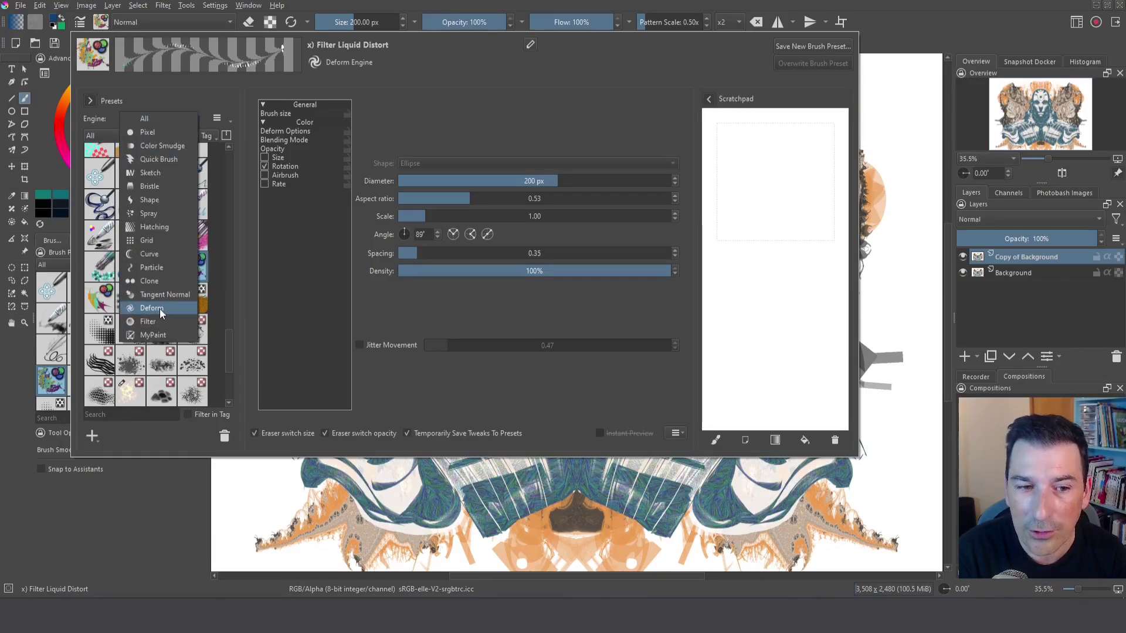
left_click(318, 131)
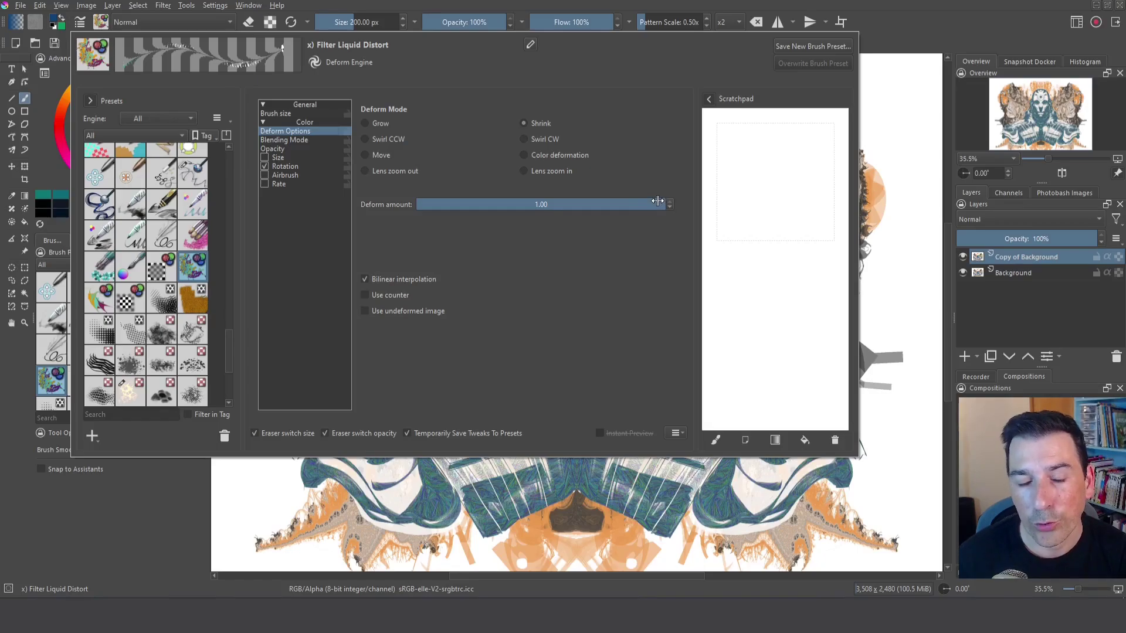
- Smear the fractal with Liquid Distort around the left temple, above the head, and along its top and right edges
key("Escape")
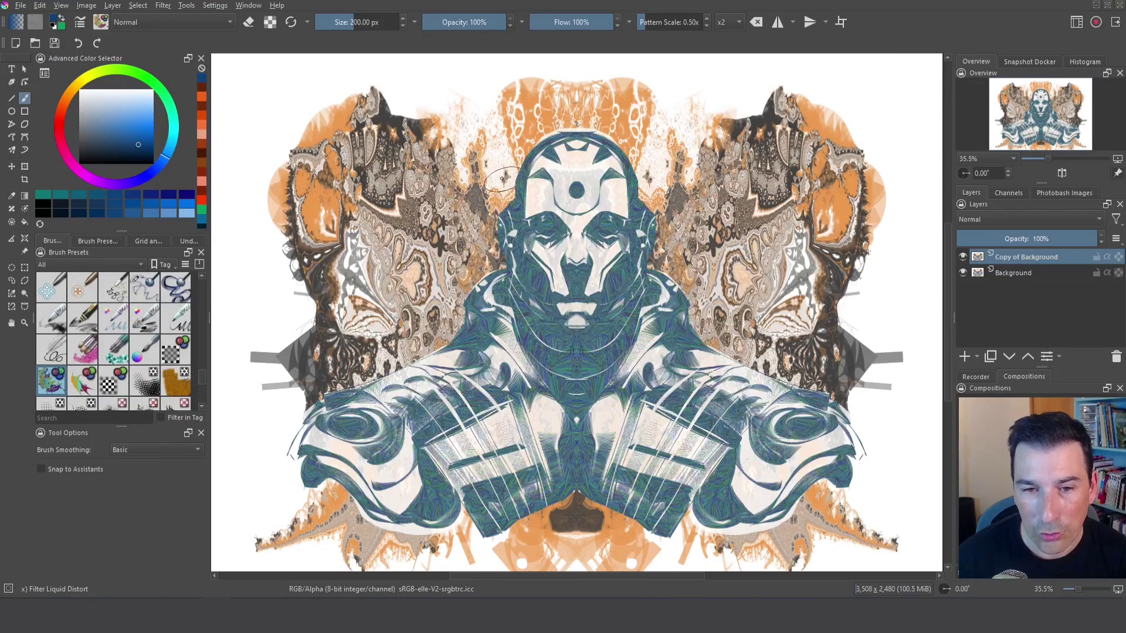
mouse_move(501, 179)
left_mouse_down()
mouse_move(473, 139)
mouse_move(517, 163)
mouse_move(480, 102)
mouse_move(516, 136)
mouse_move(486, 94)
mouse_move(539, 129)
mouse_move(517, 105)
mouse_move(497, 112)
mouse_move(522, 208)
mouse_move(446, 155)
mouse_move(469, 211)
mouse_move(498, 233)
mouse_move(426, 198)
mouse_move(494, 237)
left_mouse_up()
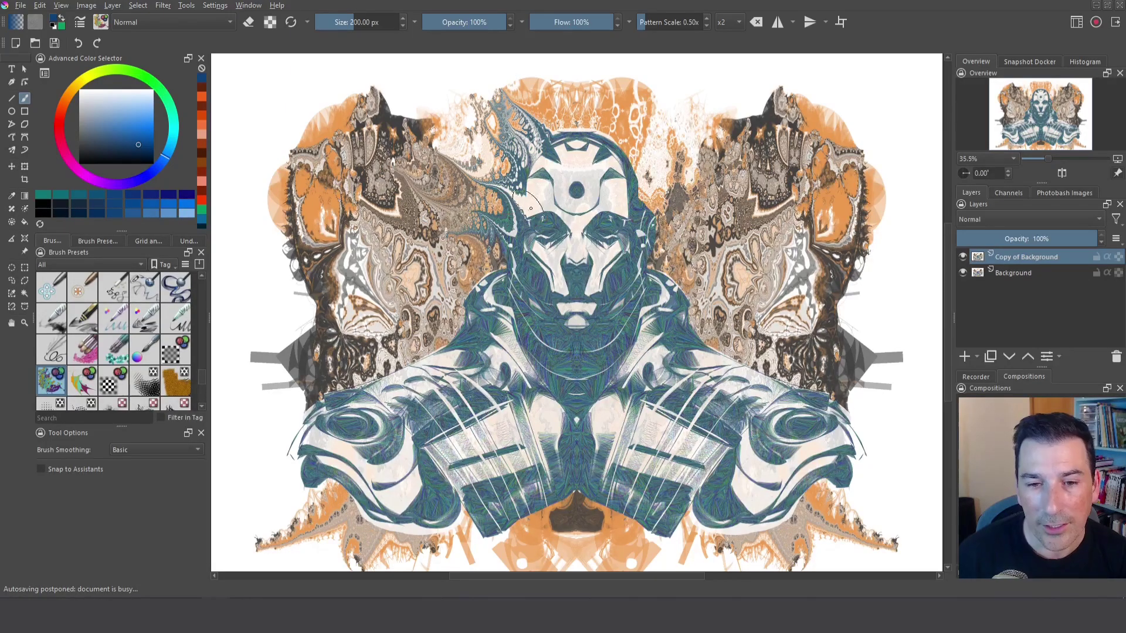
mouse_move(557, 120)
left_mouse_down()
mouse_move(548, 109)
mouse_move(586, 93)
left_mouse_up()
mouse_move(502, 282)
left_mouse_down()
mouse_move(472, 287)
mouse_move(370, 261)
left_mouse_up()
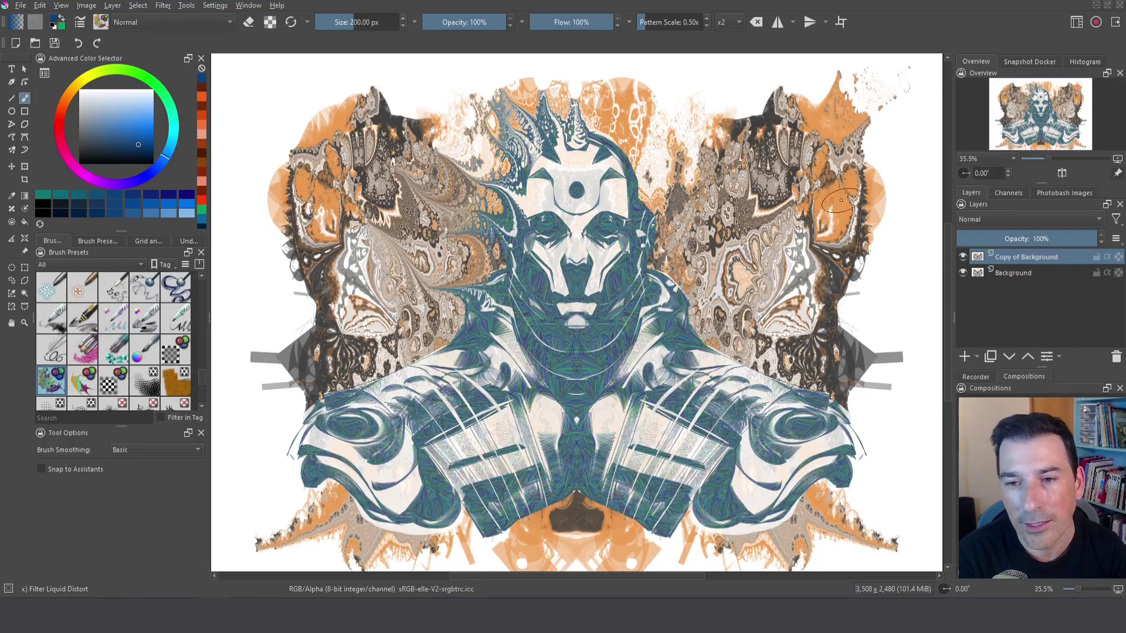
mouse_move(833, 146)
left_mouse_down()
mouse_move(868, 88)
mouse_move(809, 117)
mouse_move(760, 111)
left_mouse_up()
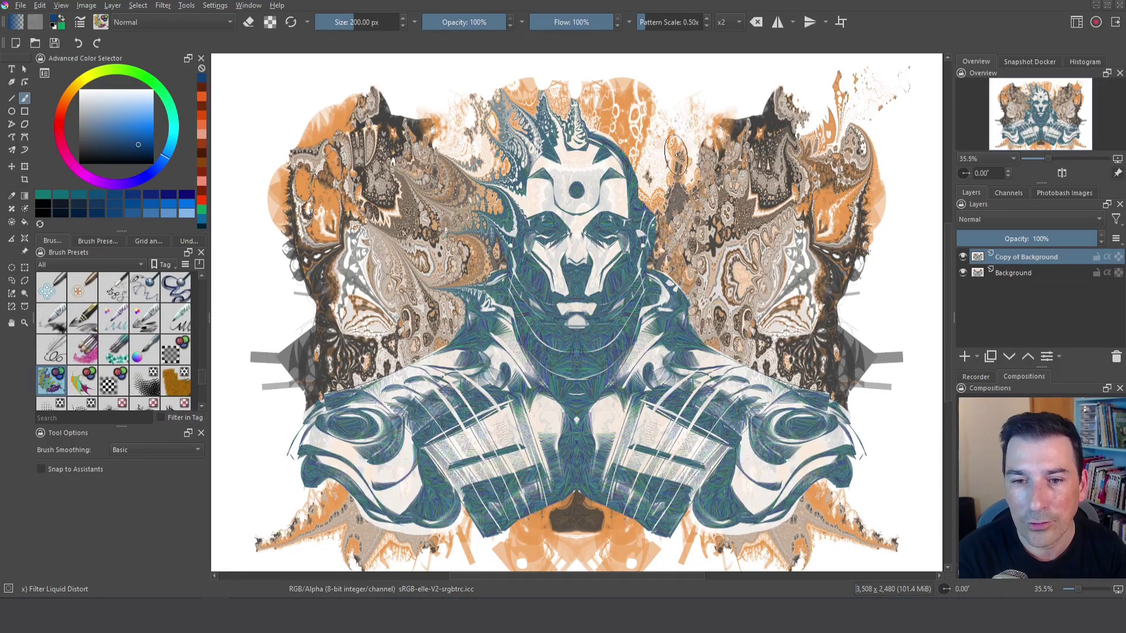
mouse_move(676, 155)
left_mouse_down()
mouse_move(687, 135)
mouse_move(816, 124)
mouse_move(878, 142)
mouse_move(886, 194)
mouse_move(874, 286)
mouse_move(865, 190)
mouse_move(874, 160)
mouse_move(870, 351)
mouse_move(847, 355)
mouse_move(878, 310)
mouse_move(809, 340)
left_mouse_up()
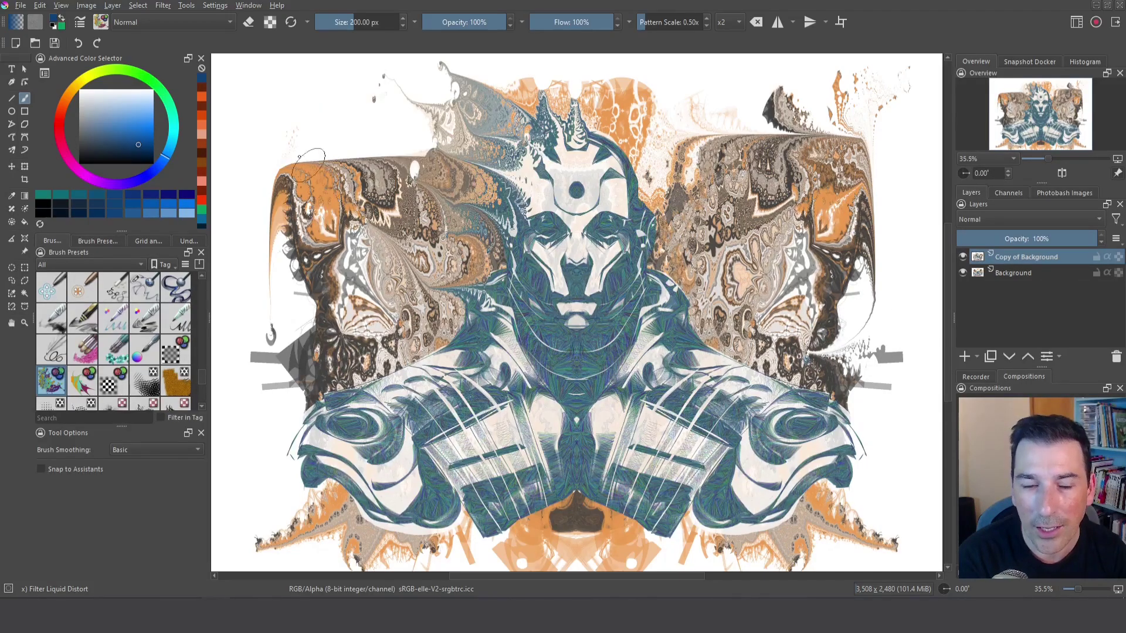
left_click(80, 22)
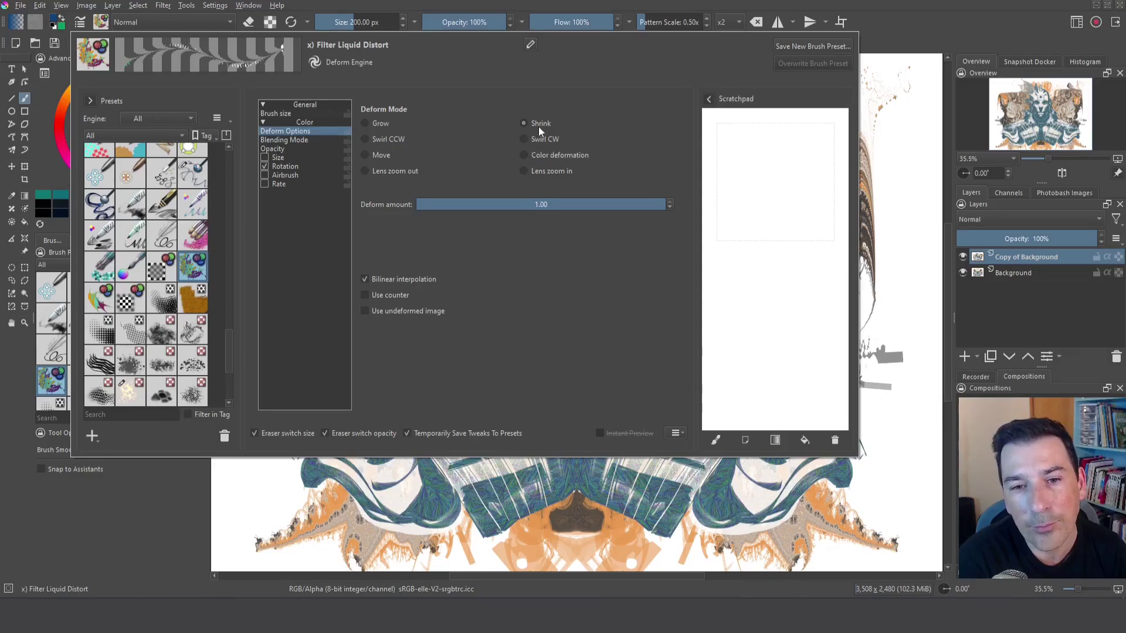
- Set the Liquid Distort deform mode to Grow and bulge the right eye and upper-left into blobs
left_click(380, 124)
key("Escape")
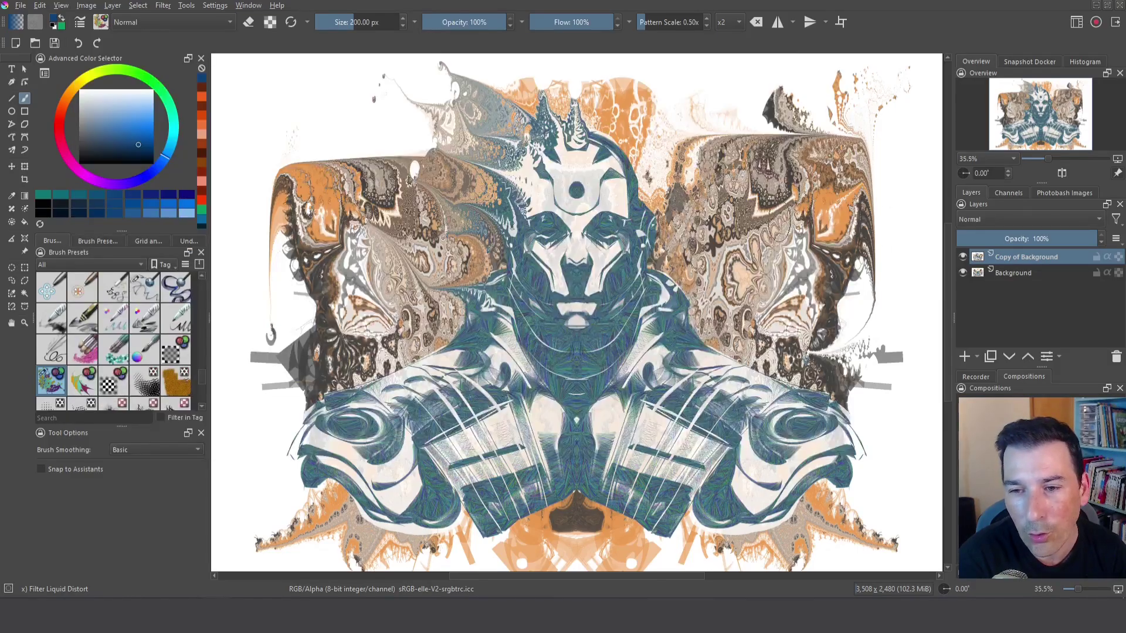
mouse_move(587, 232)
left_mouse_down()
mouse_move(607, 217)
mouse_move(634, 228)
mouse_move(625, 310)
mouse_move(675, 276)
mouse_move(704, 293)
mouse_move(783, 302)
mouse_move(739, 352)
mouse_move(850, 281)
left_mouse_up()
mouse_move(352, 270)
left_mouse_down()
mouse_move(358, 223)
mouse_move(287, 120)
mouse_move(275, 187)
mouse_move(287, 293)
left_mouse_up()
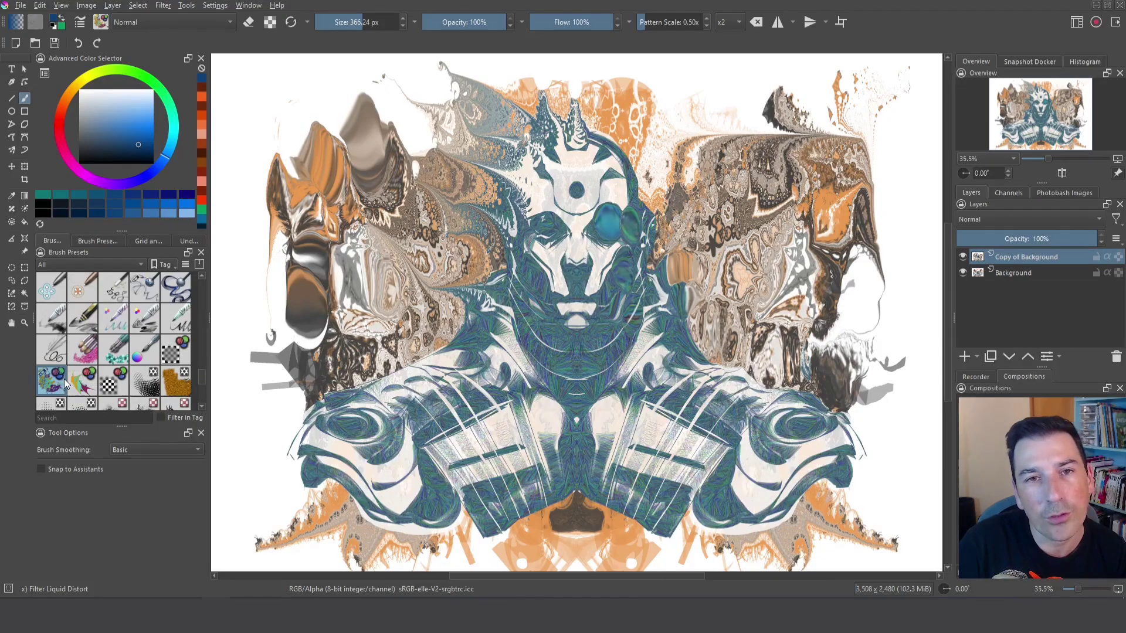
- Warp the left-centre beige and teal area into smooth swirls with Liquid-Move and Liquid Distort at 200 px
left_click(81, 389)
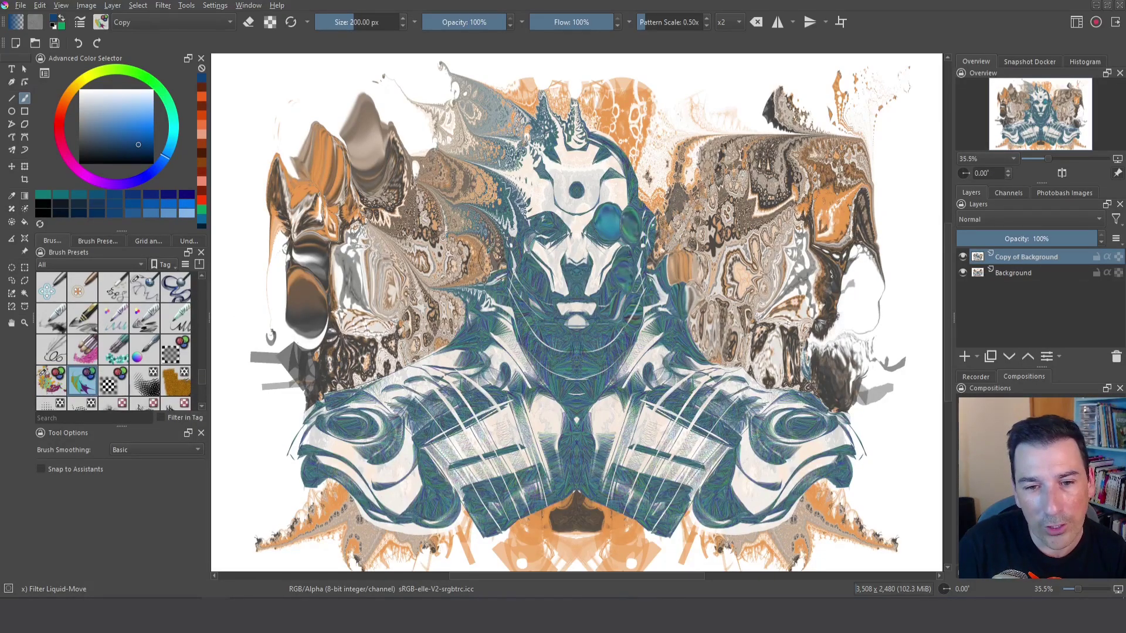
mouse_move(488, 257)
left_mouse_down()
mouse_move(496, 170)
mouse_move(616, 141)
mouse_move(663, 281)
mouse_move(742, 355)
mouse_move(833, 410)
mouse_move(854, 460)
left_mouse_up()
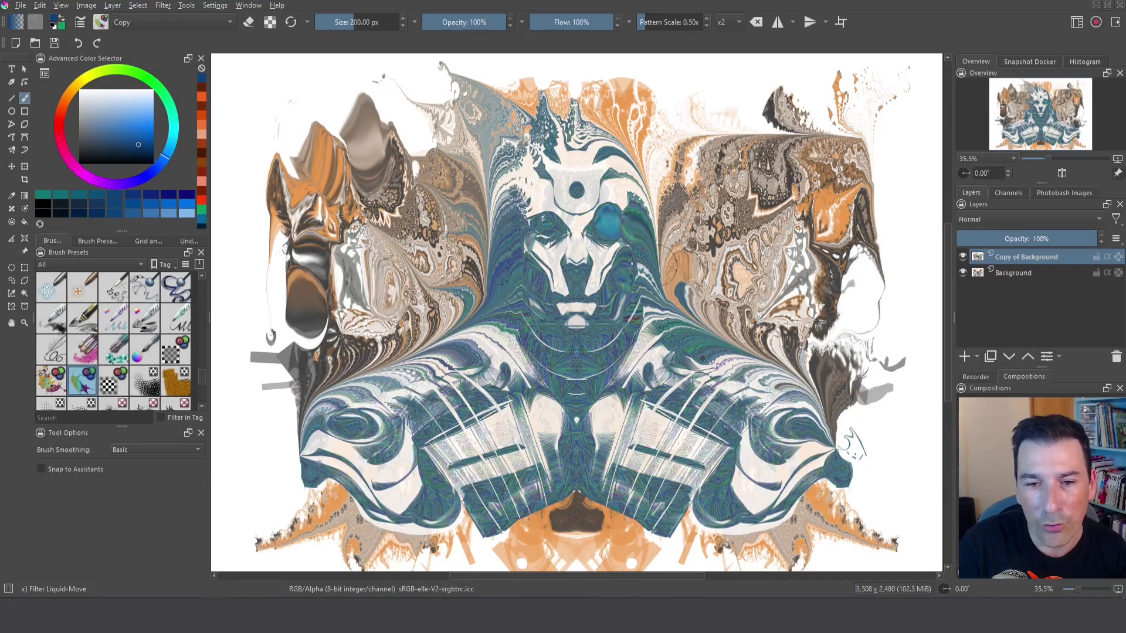
left_click(51, 381)
mouse_move(468, 308)
left_mouse_down()
mouse_move(369, 271)
mouse_move(406, 261)
mouse_move(383, 279)
left_mouse_up()
left_click(292, 22)
mouse_move(457, 328)
left_mouse_down()
mouse_move(376, 264)
mouse_move(352, 211)
left_mouse_up()
mouse_move(405, 370)
left_mouse_down()
mouse_move(328, 311)
mouse_move(275, 247)
left_mouse_up()
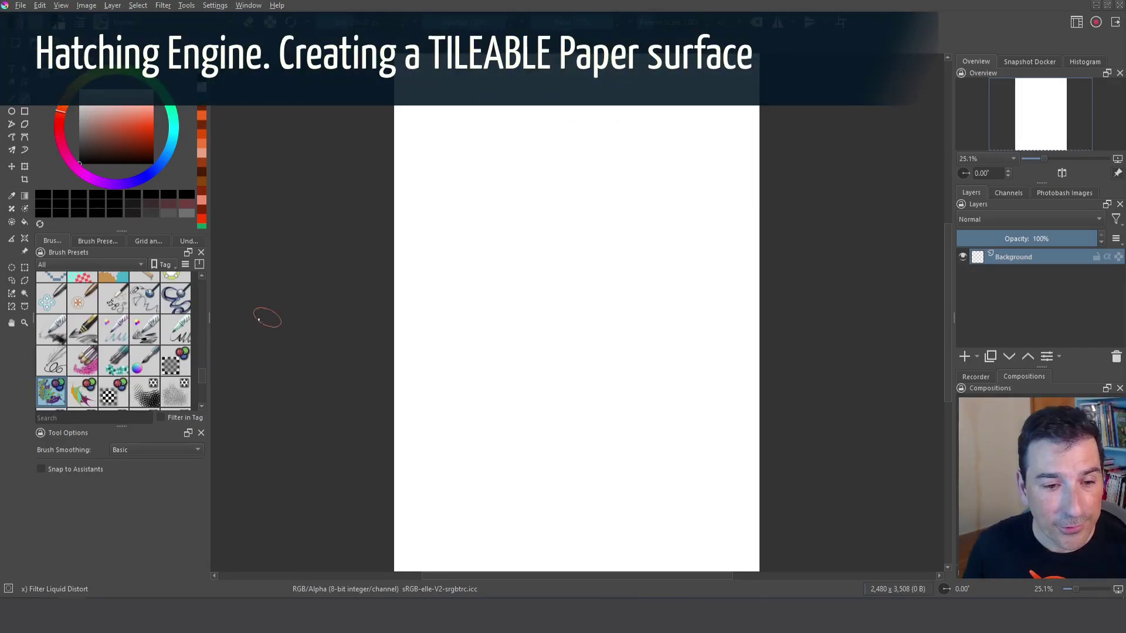
- Pick the Screentone Moire Pattern brush and create a new predefined Texture 512x512 document
left_click(171, 396)
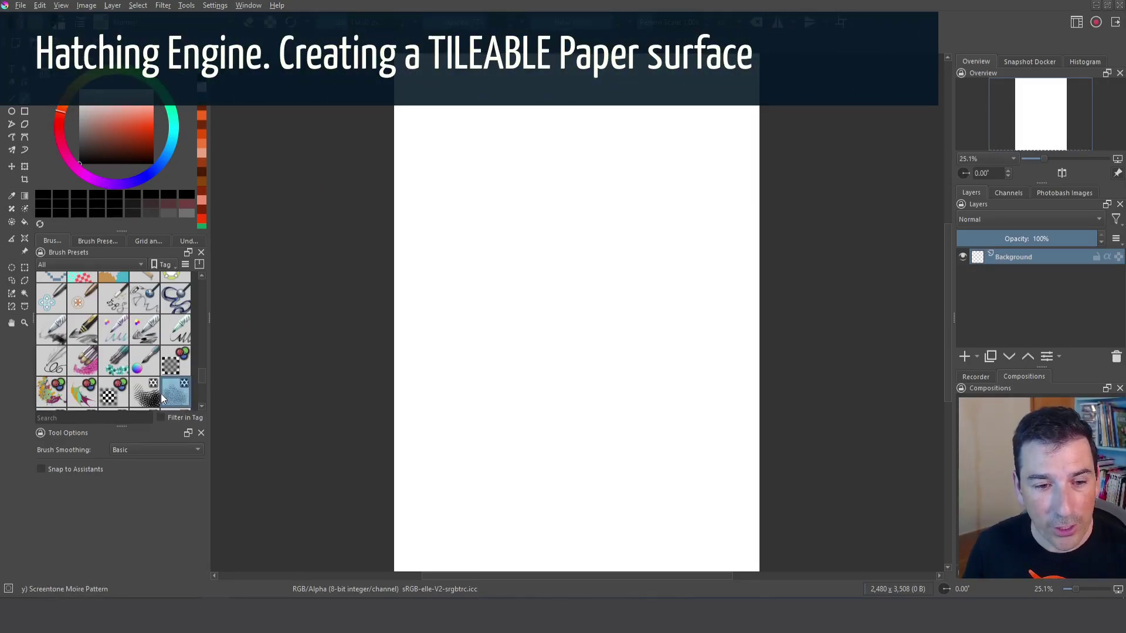
left_click(18, 6)
left_click(35, 19)
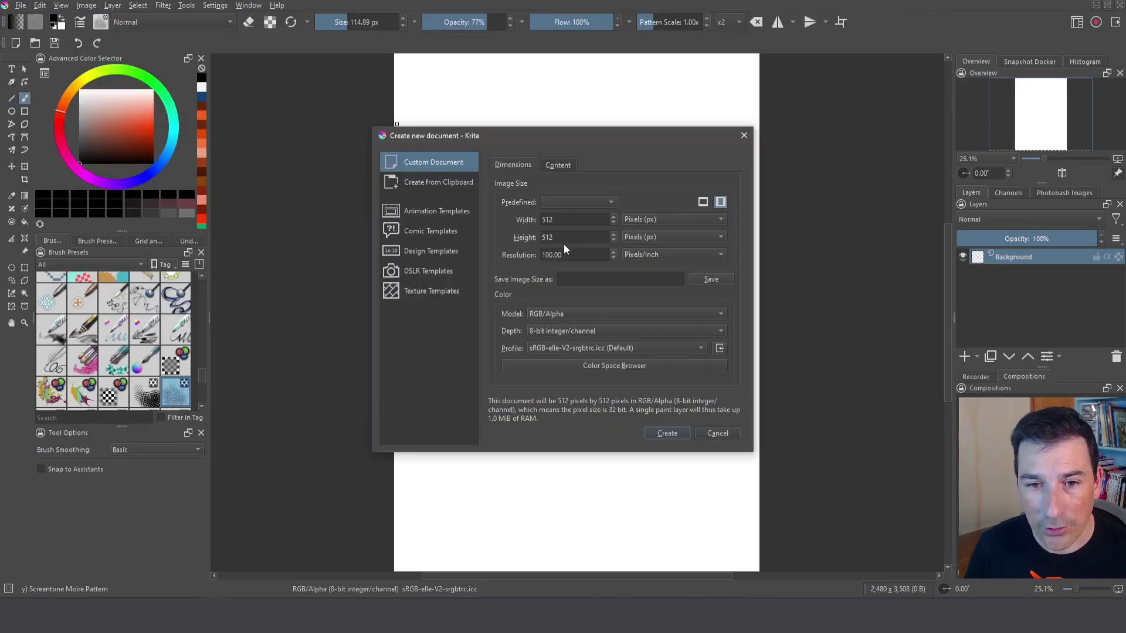
left_click(568, 203)
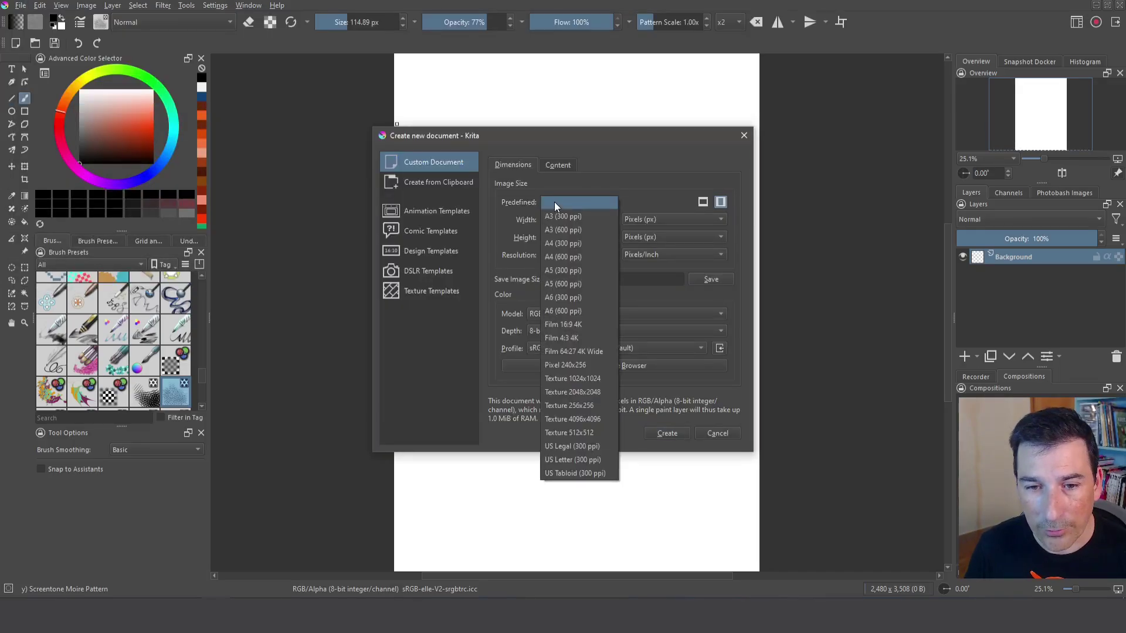
left_click(582, 432)
left_click(669, 433)
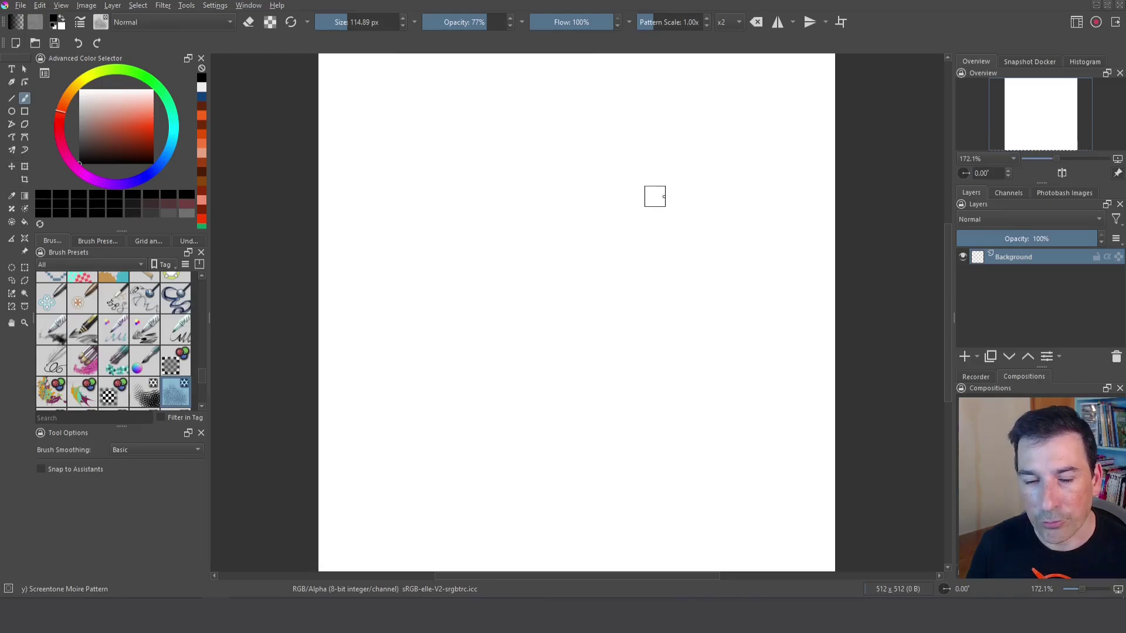
key("minus")
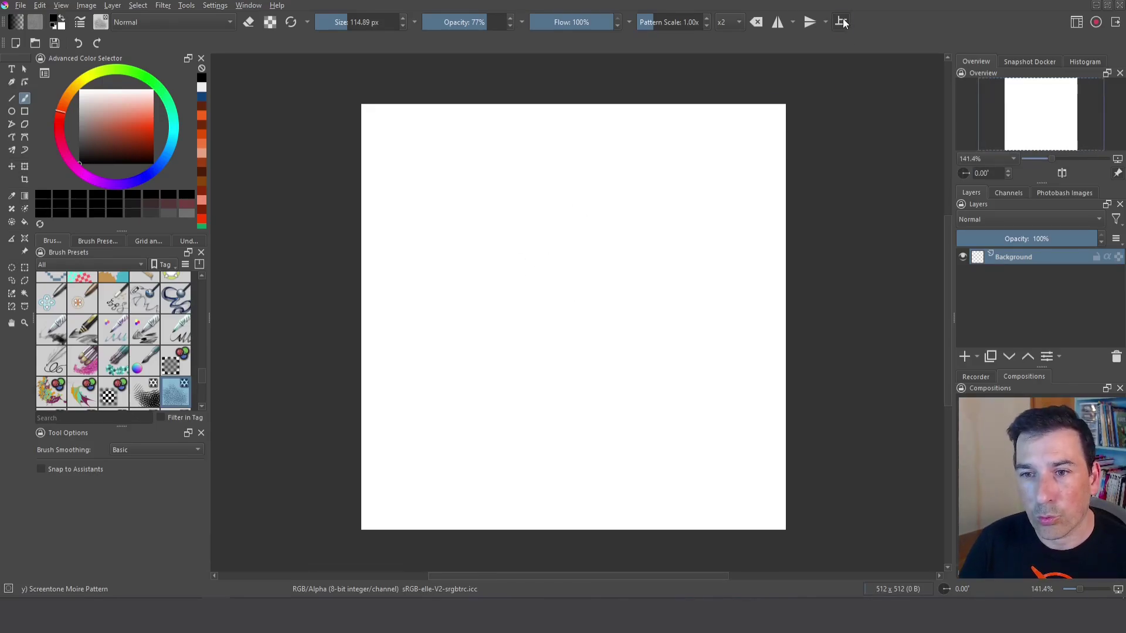
- Turn on wrap-around mode and paint grey moiré screentone strokes across the 512 × 512 canvas
left_click(842, 22)
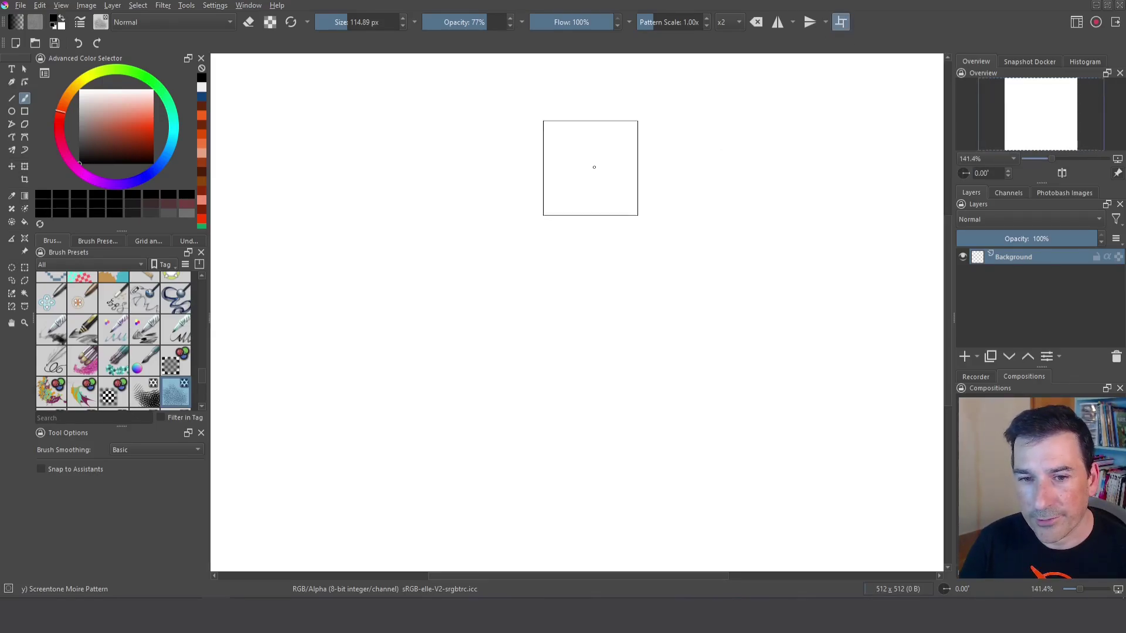
mouse_move(591, 166)
left_mouse_down()
mouse_move(616, 233)
mouse_move(585, 268)
mouse_move(627, 298)
mouse_move(684, 132)
mouse_move(505, 337)
mouse_move(431, 157)
mouse_move(630, 84)
mouse_move(843, 412)
mouse_move(874, 399)
mouse_move(709, 326)
mouse_move(676, 422)
mouse_move(570, 494)
mouse_move(582, 303)
left_mouse_up()
- Preview the Edge Detection filter with Sobel formula, Right Edge output and radius 2.42
key("1")
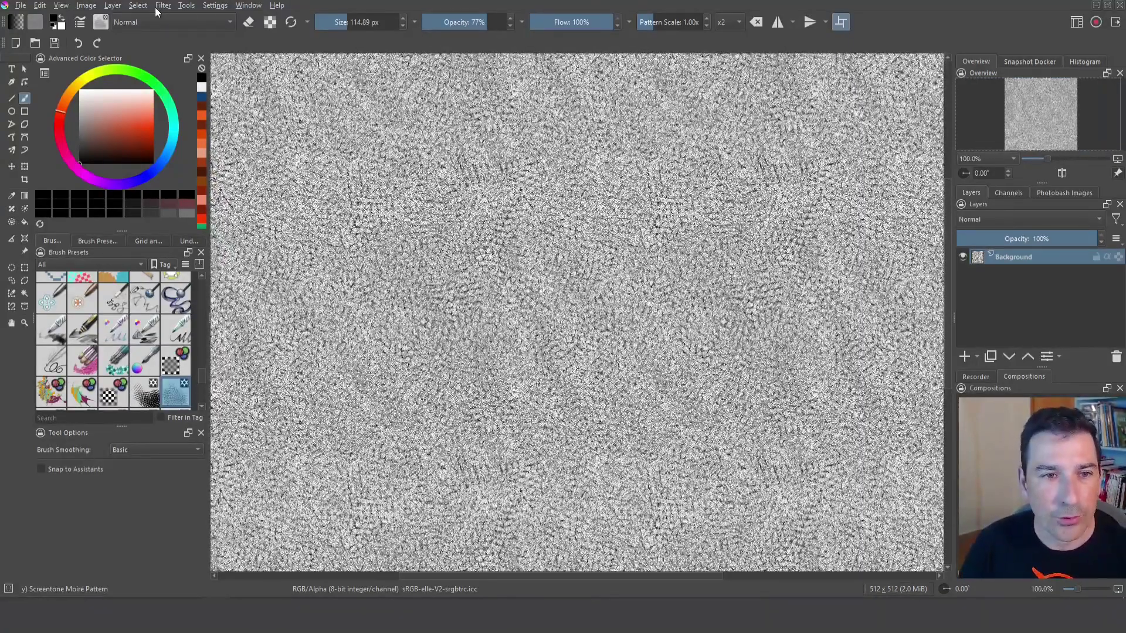
left_click(162, 6)
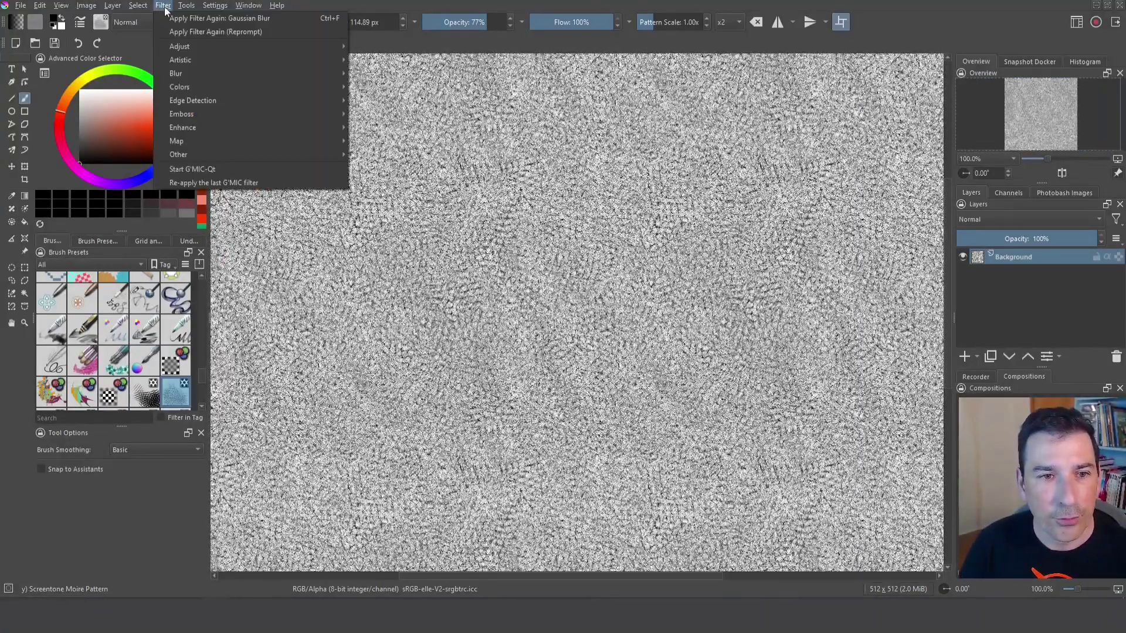
mouse_move(189, 48)
mouse_move(241, 100)
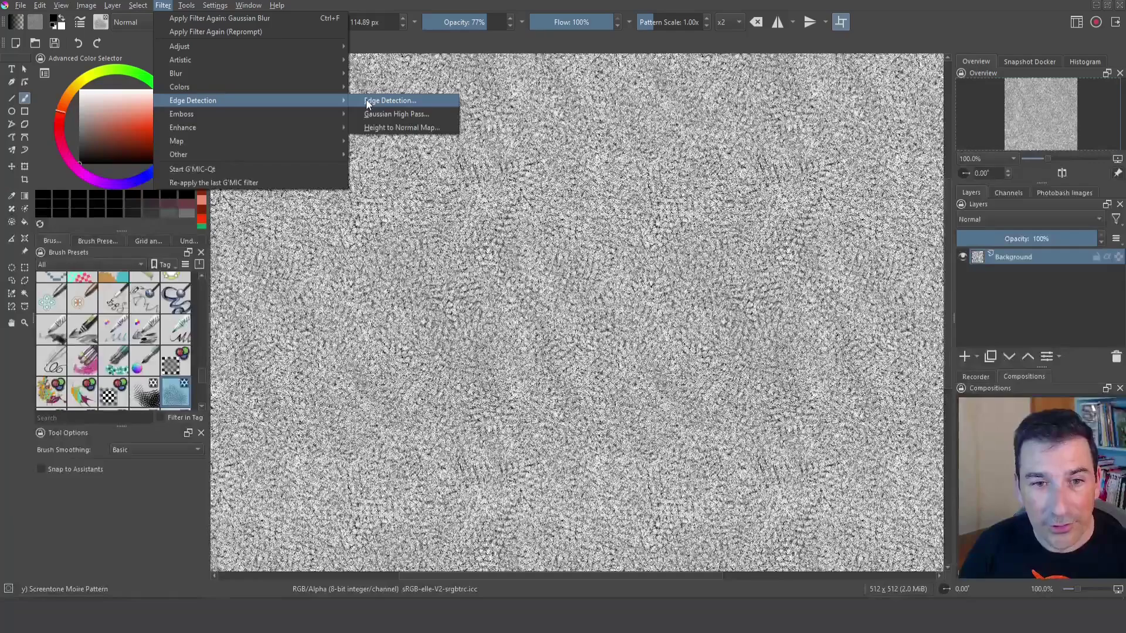
left_click(366, 99)
left_click(695, 339)
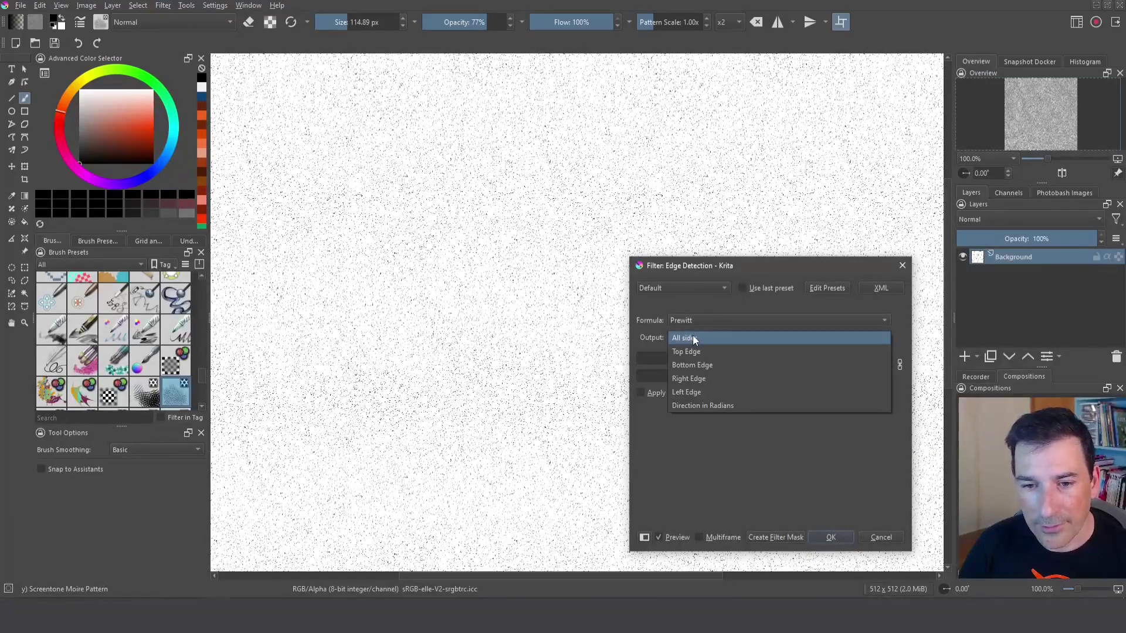
left_click(695, 376)
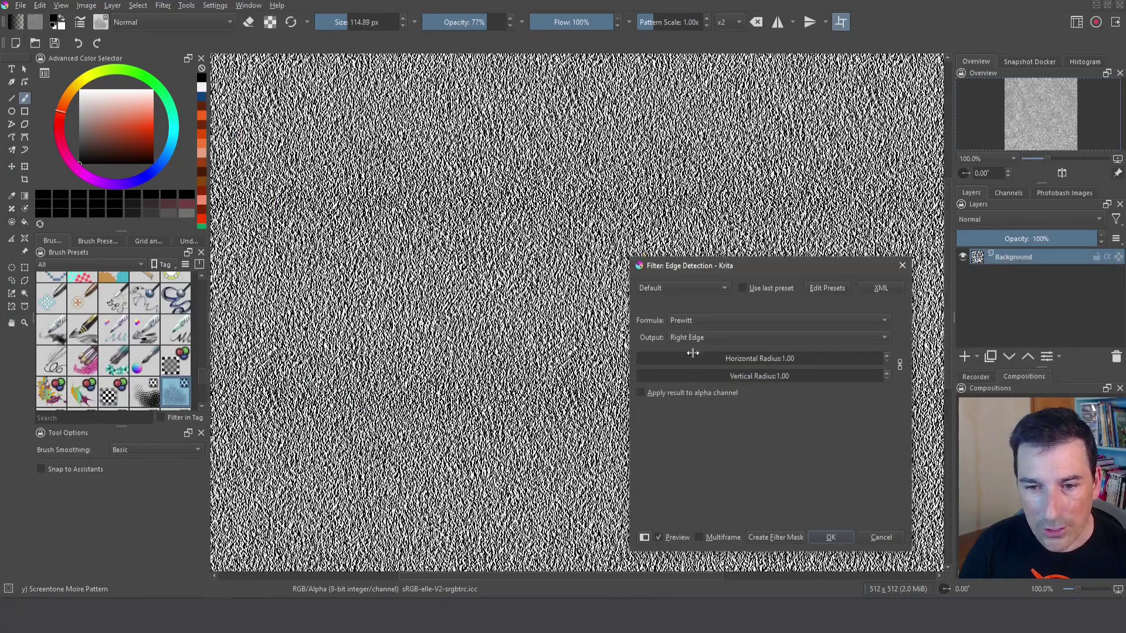
left_click(692, 322)
left_click(694, 335)
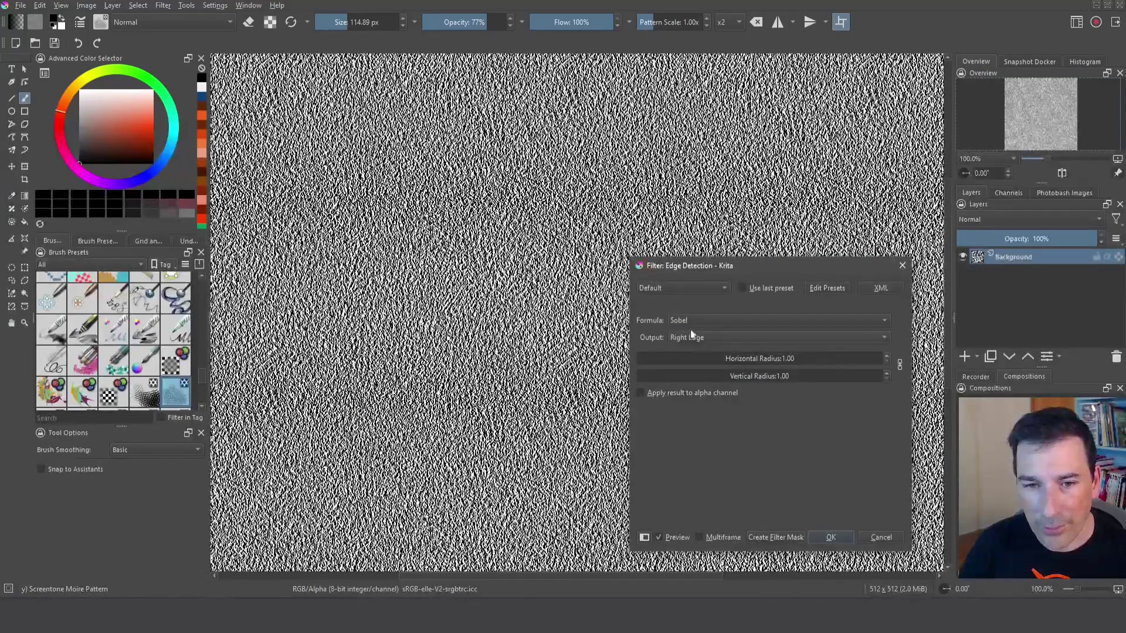
left_click_drag(650, 363, 649, 359)
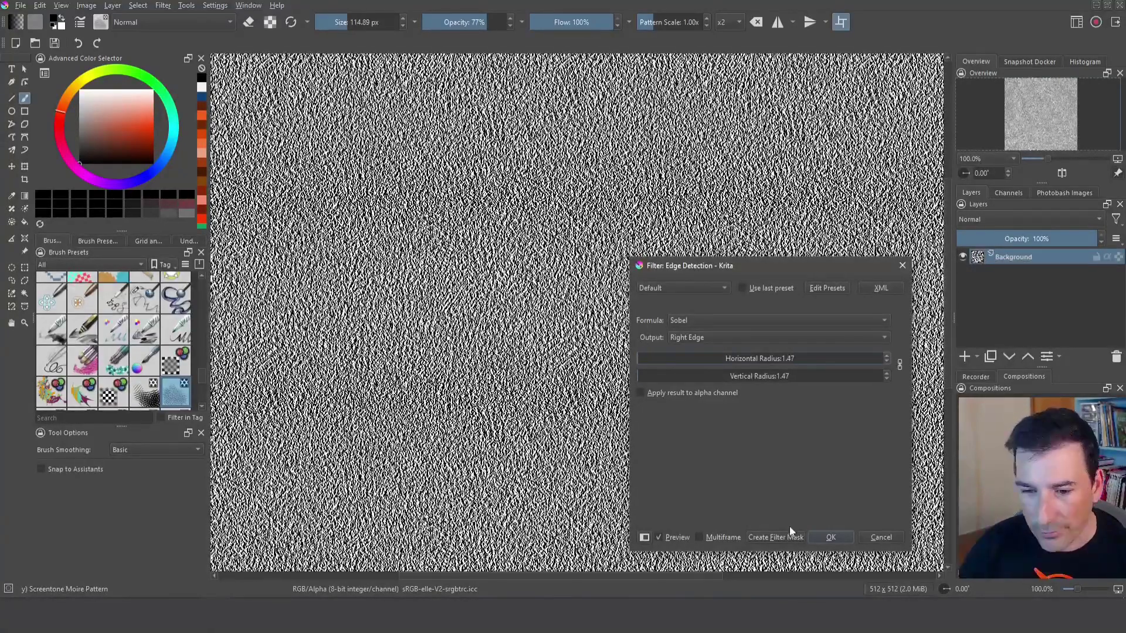
- Add the edge detection as a filter mask and apply a Gaussian Blur to the Background layer
left_click(789, 537)
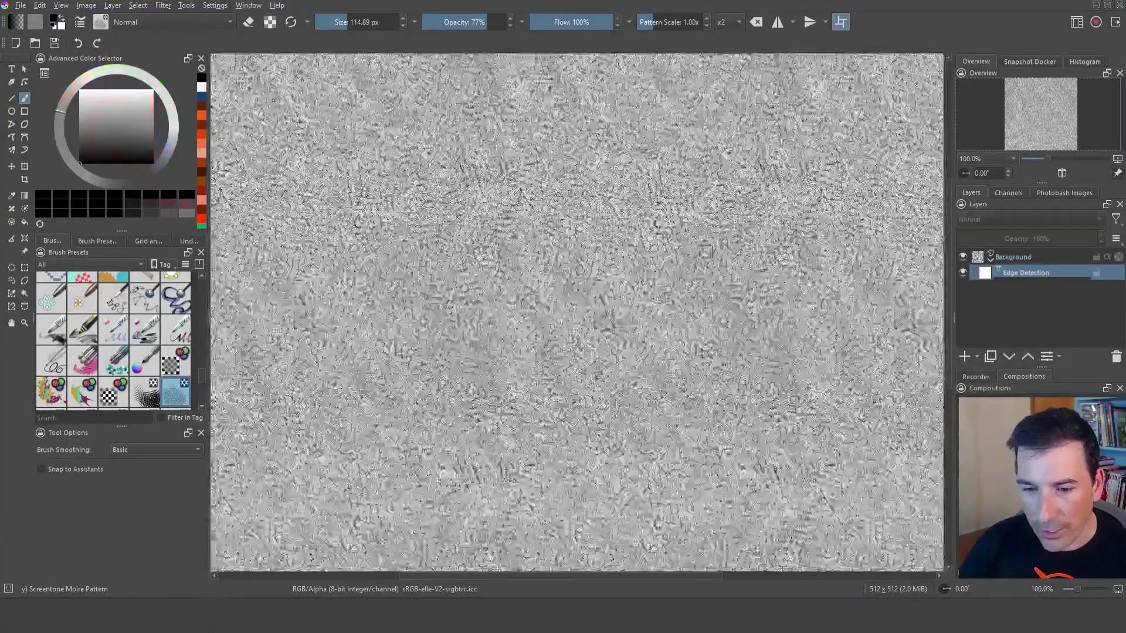
left_click(1014, 257)
left_click(163, 5)
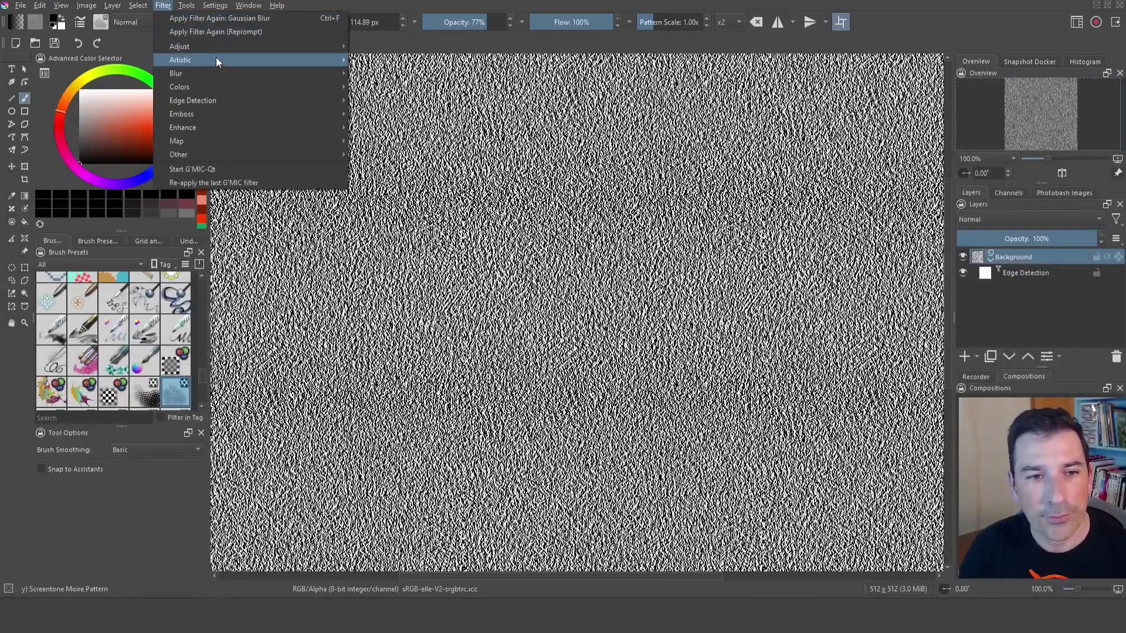
mouse_move(272, 78)
left_click(386, 86)
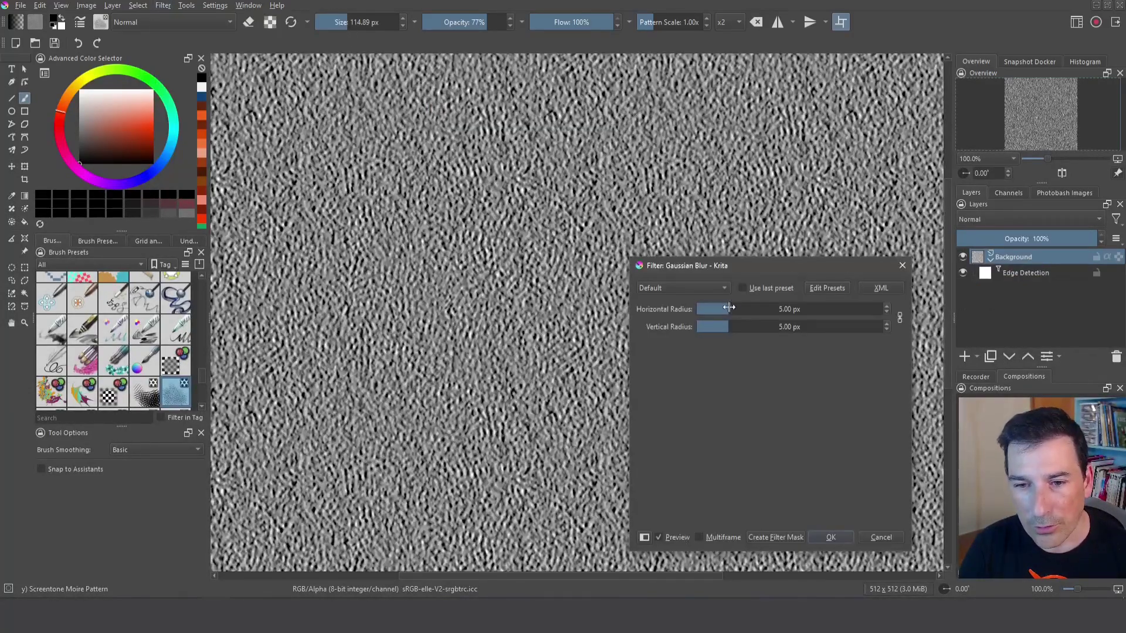
left_click(830, 538)
- Turn off wrap-around and add a white-filled paint layer above Background at 80% opacity
key("w")
key("plus")
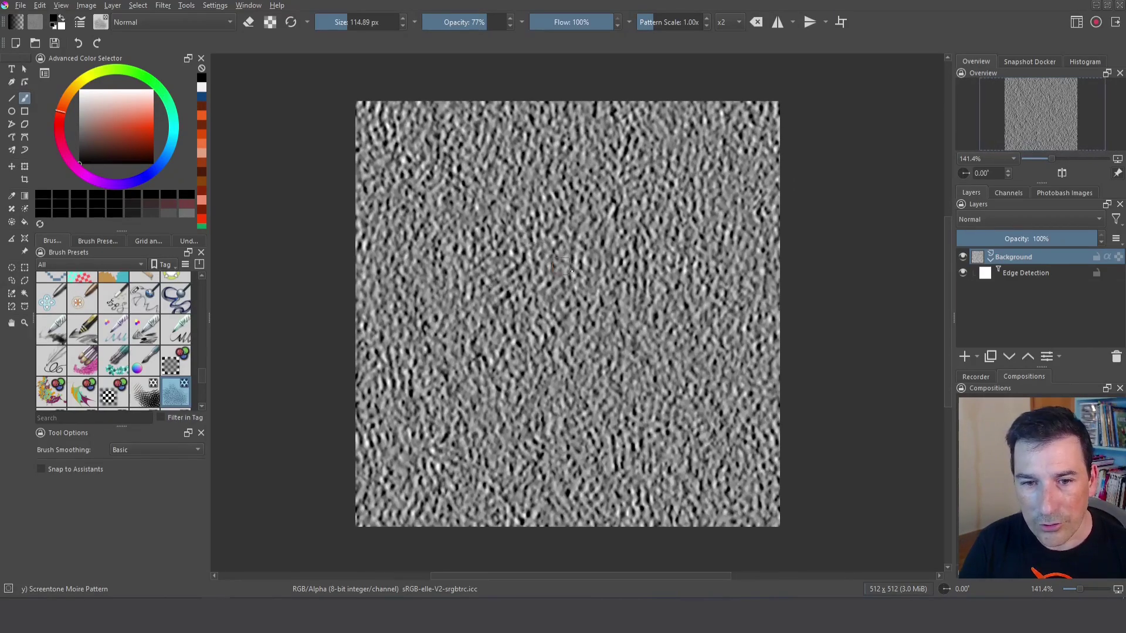
left_click(965, 356)
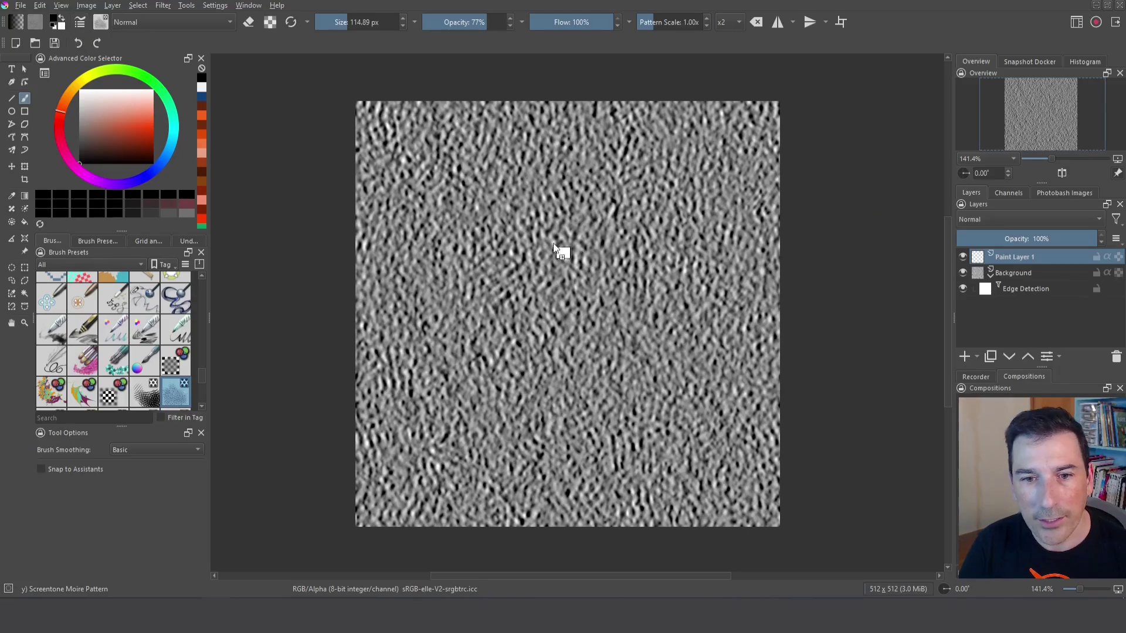
key("BackSpace")
left_click(1070, 239)
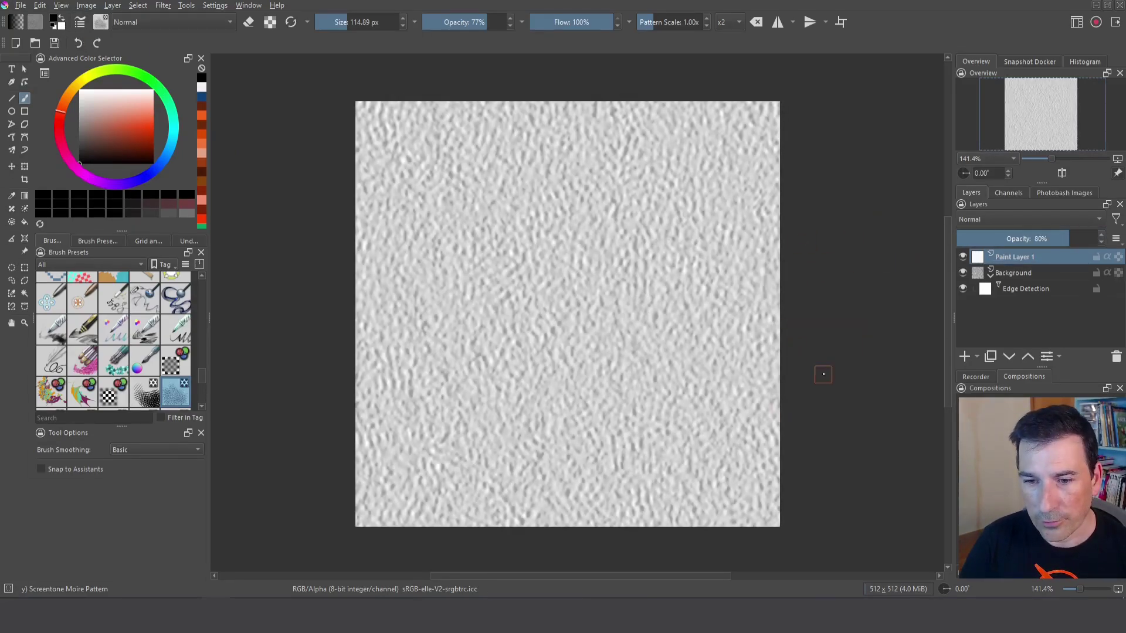
key("minus")
key("minus")
- On the black 2721×3500 document, select the Texture Rocks (Addition) brush preset at 300 px
key("plus")
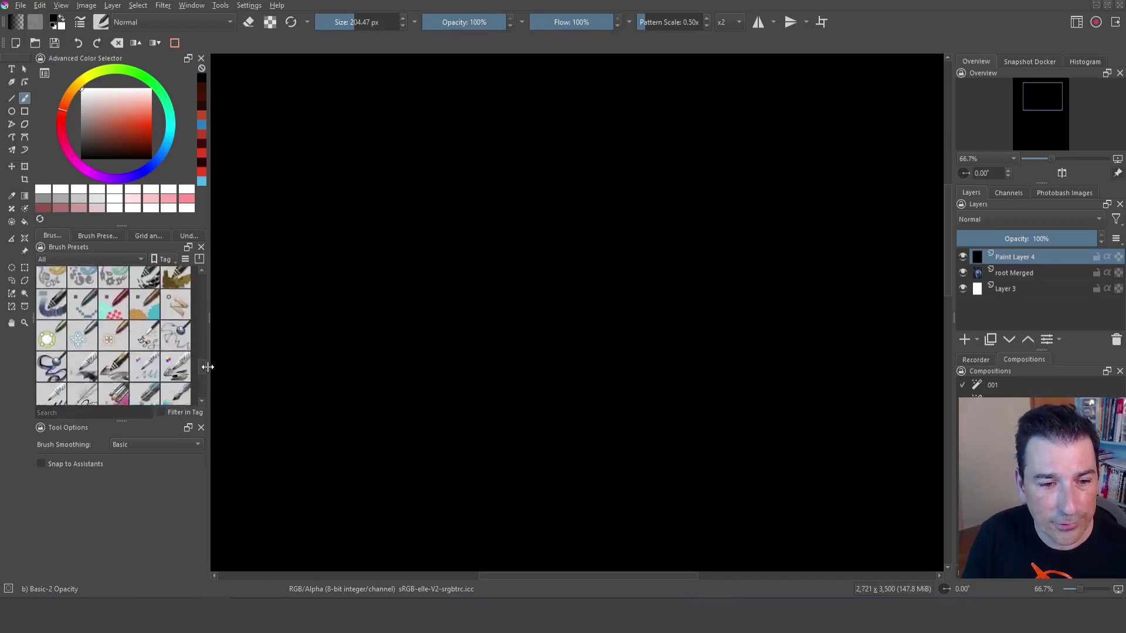
key("/")
left_click_drag(200, 281, 200, 382)
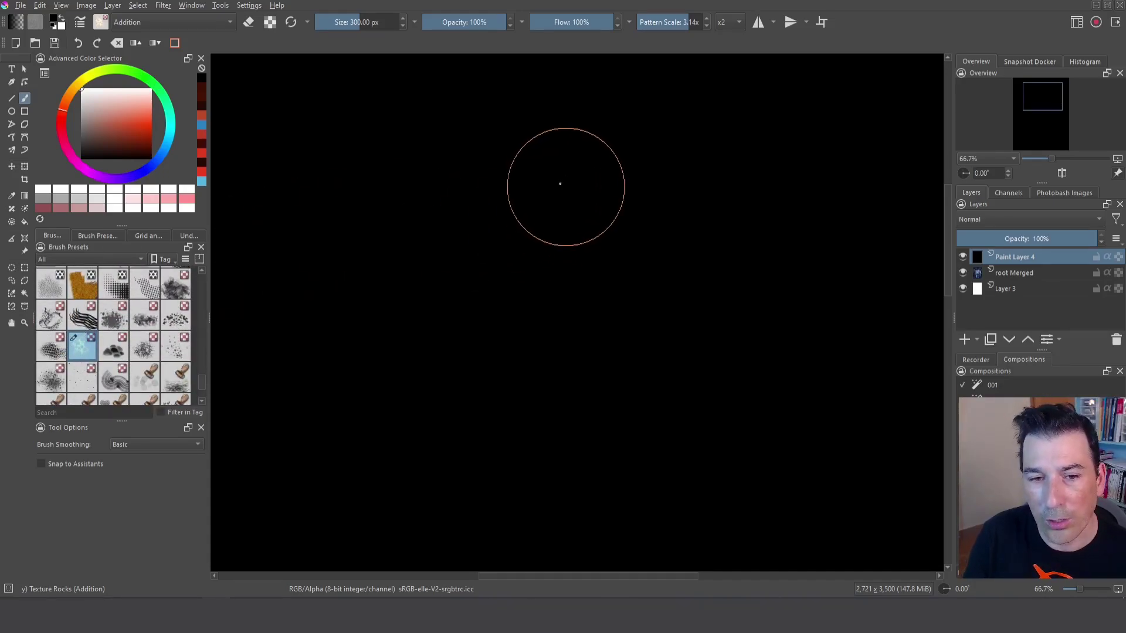
- Zoom to 50% and paint glowing orange lava rocks across the upper canvas
key("minus")
mouse_move(797, 272)
left_mouse_down()
mouse_move(773, 194)
mouse_move(723, 202)
mouse_move(722, 297)
mouse_move(633, 241)
mouse_move(609, 302)
mouse_move(606, 351)
mouse_move(839, 333)
mouse_move(851, 233)
mouse_move(545, 90)
mouse_move(451, 95)
mouse_move(377, 133)
mouse_move(252, 167)
mouse_move(301, 195)
mouse_move(375, 355)
mouse_move(514, 399)
mouse_move(647, 231)
mouse_move(616, 216)
mouse_move(597, 225)
mouse_move(651, 231)
mouse_move(677, 214)
mouse_move(736, 231)
mouse_move(735, 192)
mouse_move(747, 190)
mouse_move(690, 183)
mouse_move(693, 167)
mouse_move(681, 189)
mouse_move(659, 170)
mouse_move(704, 143)
mouse_move(677, 123)
mouse_move(699, 116)
mouse_move(688, 101)
mouse_move(829, 151)
mouse_move(776, 213)
mouse_move(542, 277)
mouse_move(564, 135)
mouse_move(588, 112)
mouse_move(509, 160)
mouse_move(429, 182)
mouse_move(452, 220)
mouse_move(601, 298)
mouse_move(520, 247)
mouse_move(487, 181)
left_mouse_up()
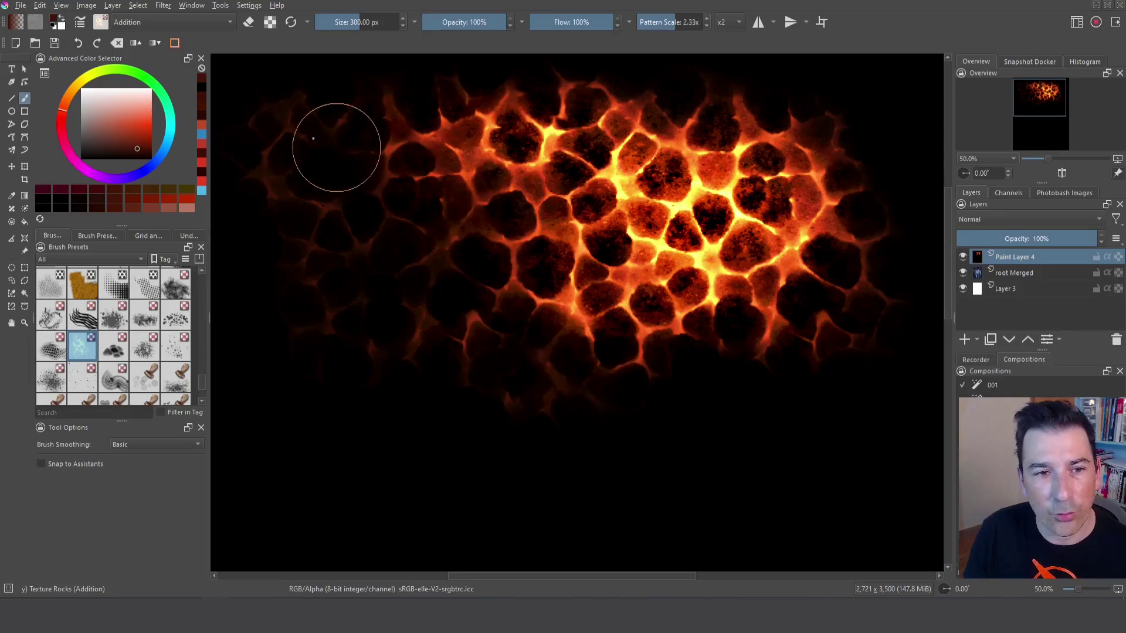
- Set the brush texturing mode to Subtract and paint darker rock texture at the lava's right edge and top-left
left_click(80, 23)
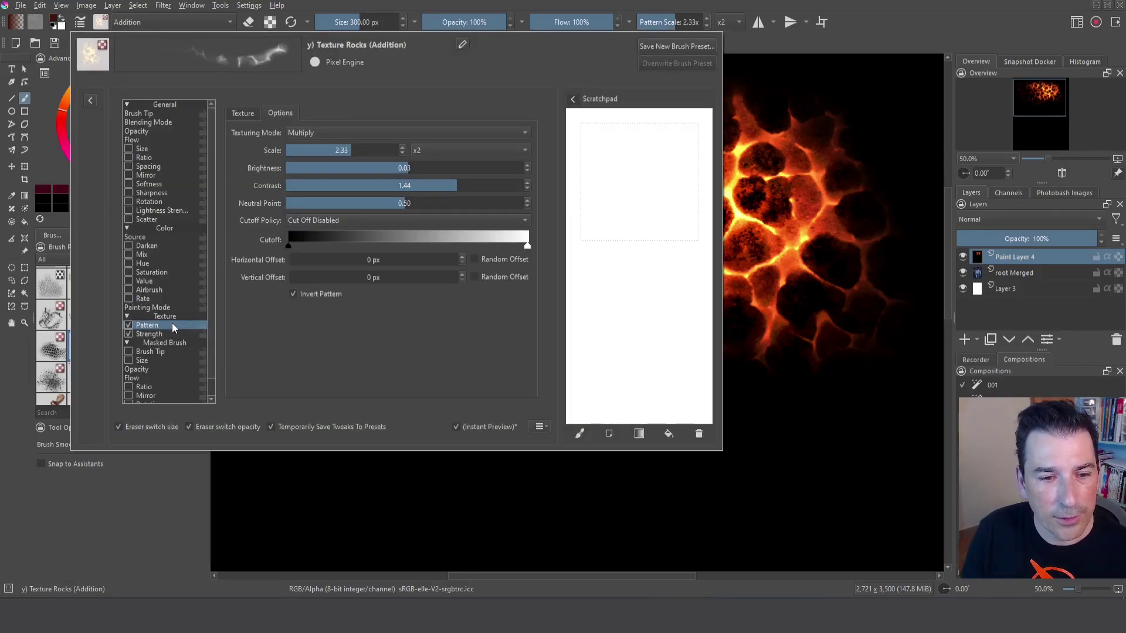
left_click(312, 134)
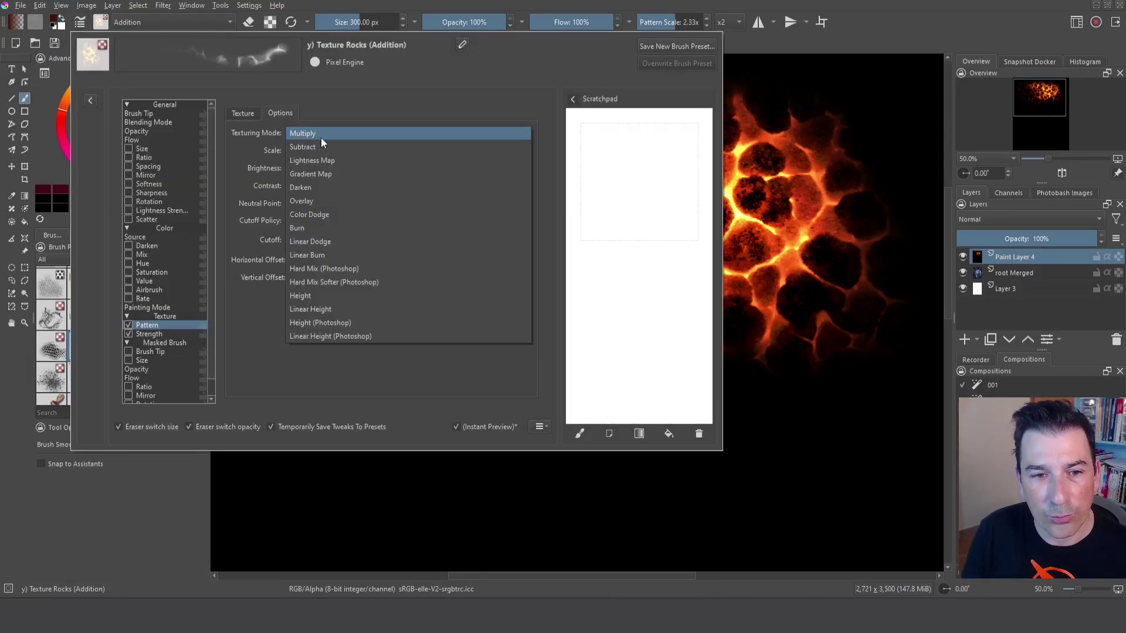
left_click(318, 148)
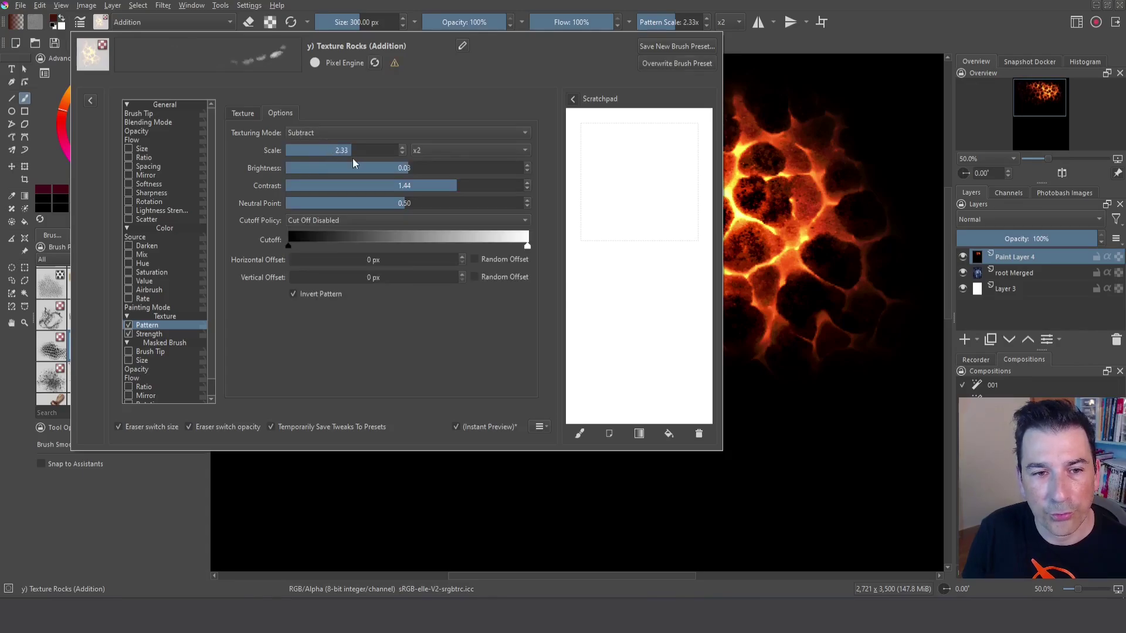
left_click(821, 384)
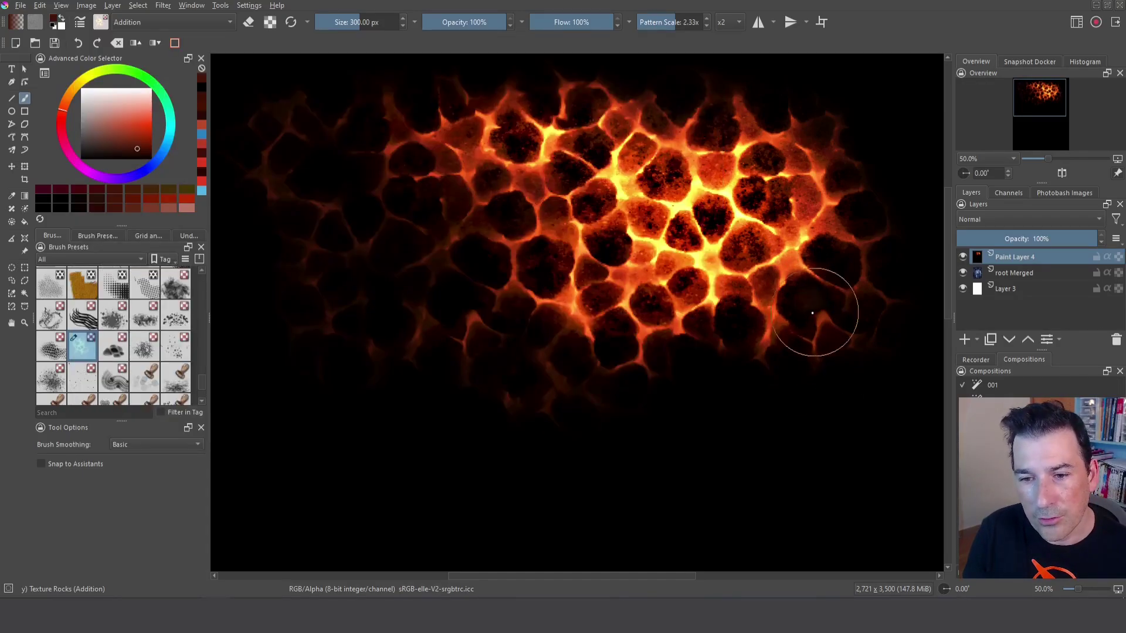
mouse_move(812, 313)
left_mouse_down()
mouse_move(848, 296)
mouse_move(848, 280)
mouse_move(831, 283)
mouse_move(869, 270)
mouse_move(577, 96)
mouse_move(417, 247)
mouse_move(444, 266)
mouse_move(394, 368)
mouse_move(402, 332)
mouse_move(385, 294)
mouse_move(353, 279)
mouse_move(333, 231)
mouse_move(357, 246)
mouse_move(369, 236)
mouse_move(360, 215)
mouse_move(287, 153)
mouse_move(348, 298)
mouse_move(578, 373)
left_mouse_up()
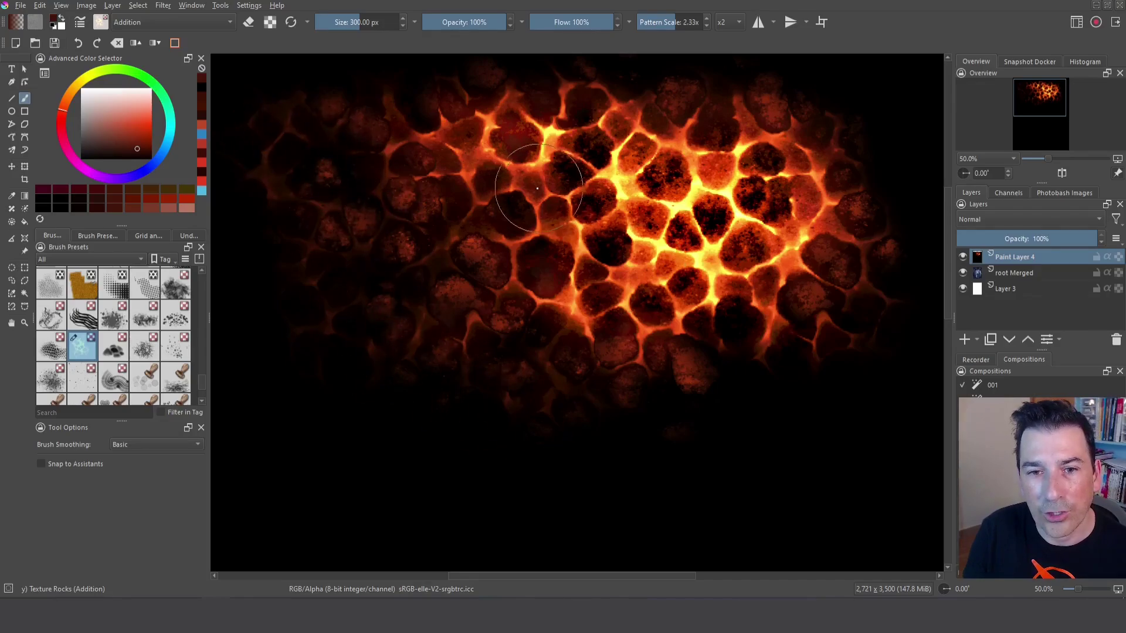
left_click_drag(537, 188, 271, 124)
- Switch texturing back to Multiply, reduce pattern scale to about 1.04x, and paint brighter rocks around the centre
left_click(80, 23)
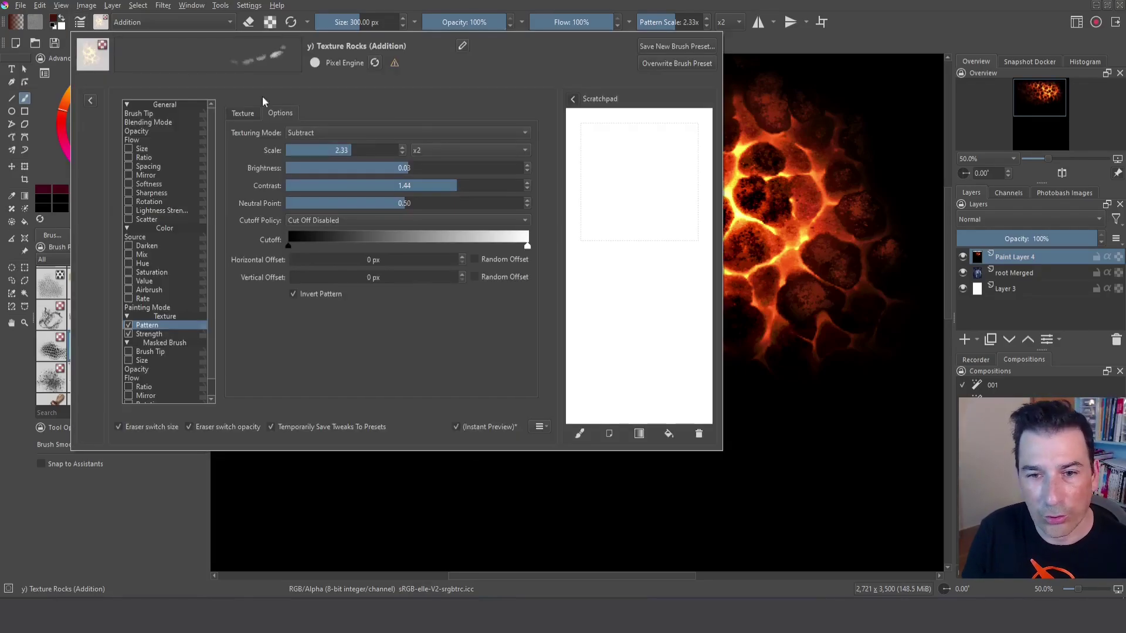
left_click(323, 132)
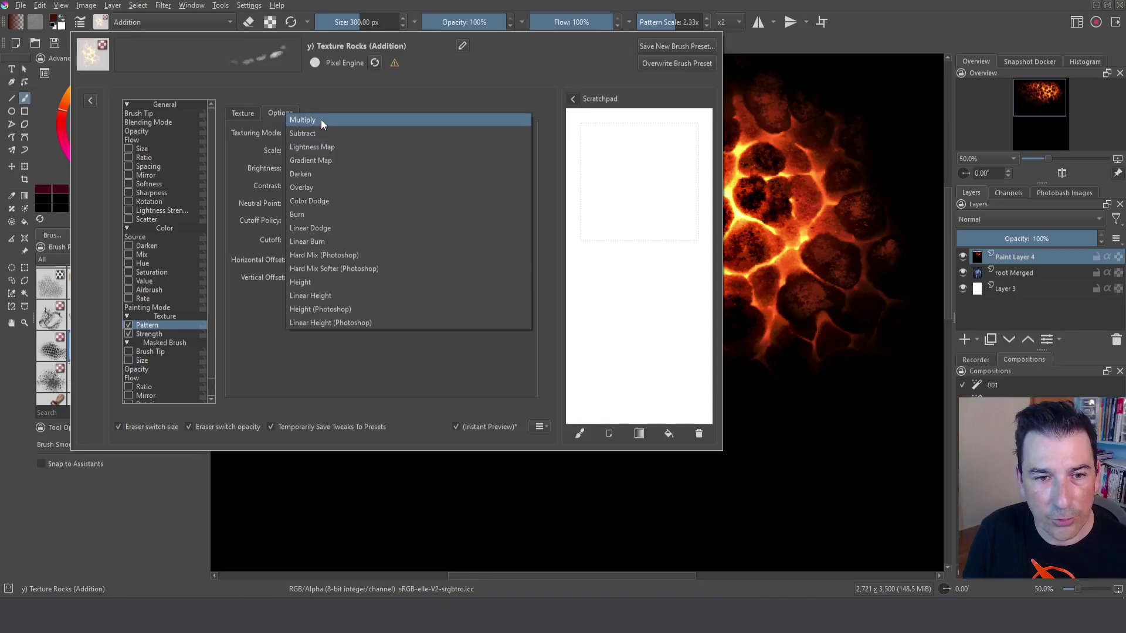
left_click(321, 118)
left_click(746, 245)
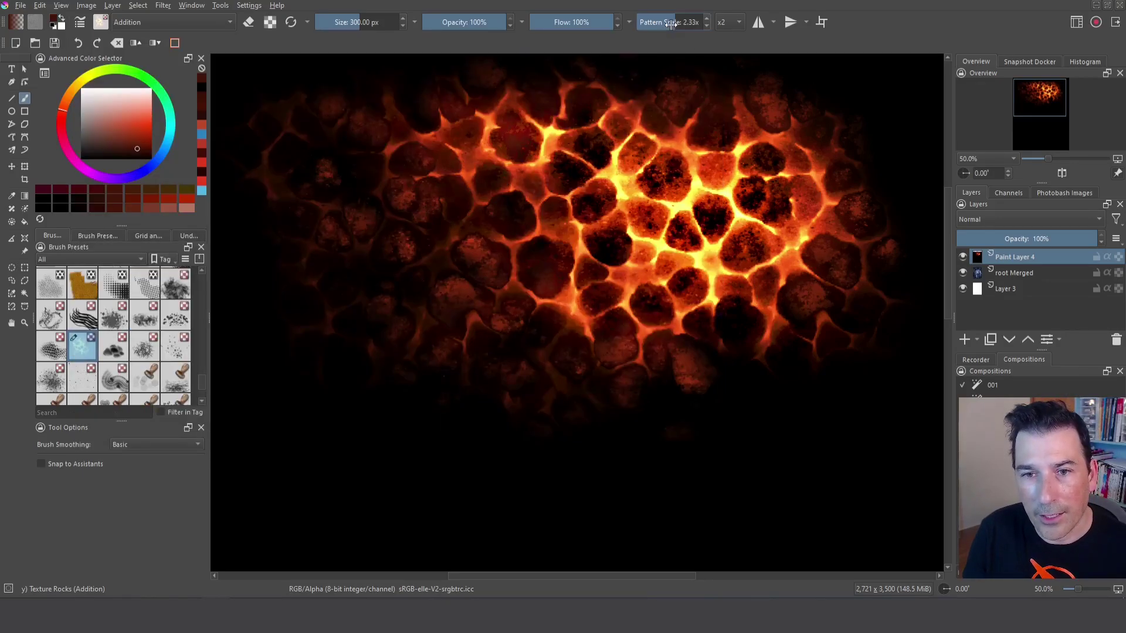
mouse_move(630, 215)
left_mouse_down()
mouse_move(709, 174)
mouse_move(735, 217)
mouse_move(754, 178)
mouse_move(699, 125)
mouse_move(621, 89)
left_mouse_up()
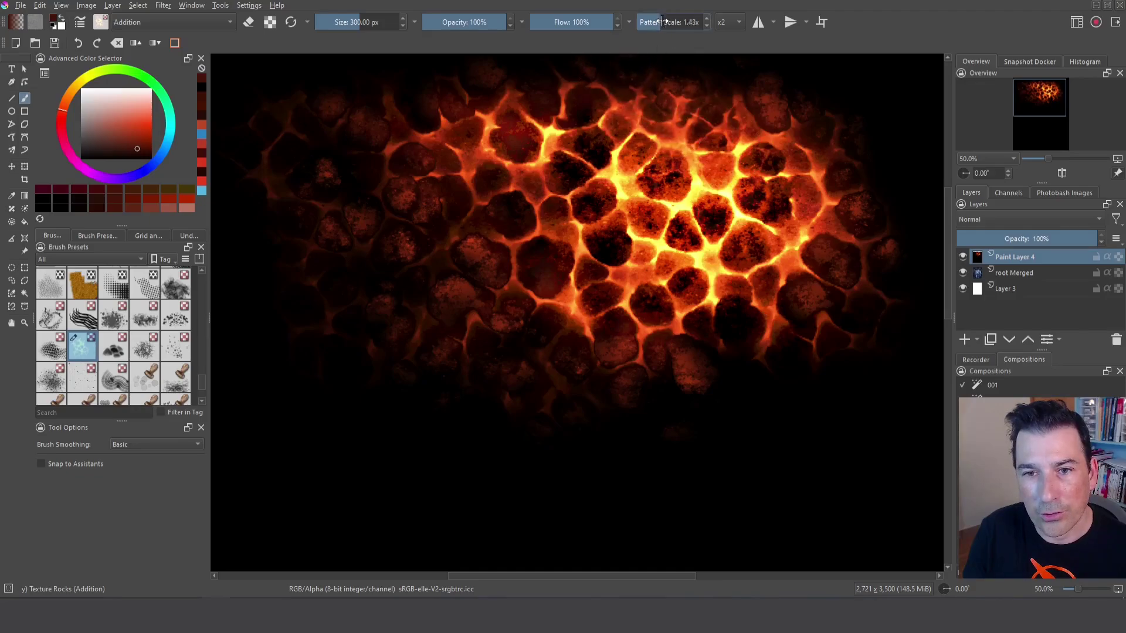
left_click_drag(662, 21, 652, 22)
mouse_move(605, 200)
left_mouse_down()
mouse_move(680, 234)
mouse_move(733, 240)
mouse_move(703, 287)
mouse_move(737, 281)
mouse_move(754, 182)
mouse_move(715, 200)
mouse_move(745, 176)
mouse_move(762, 93)
left_mouse_up()
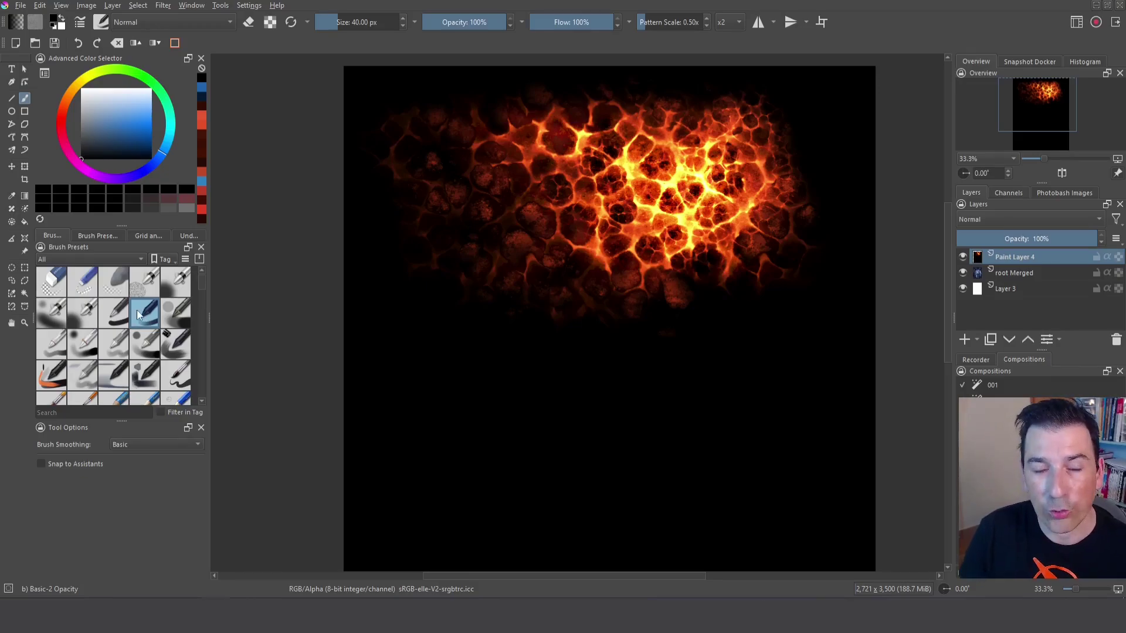
- Change the Basic-2 Opacity brush's Painting Mode from Wash to Build up in the Brush Editor
left_click(77, 26)
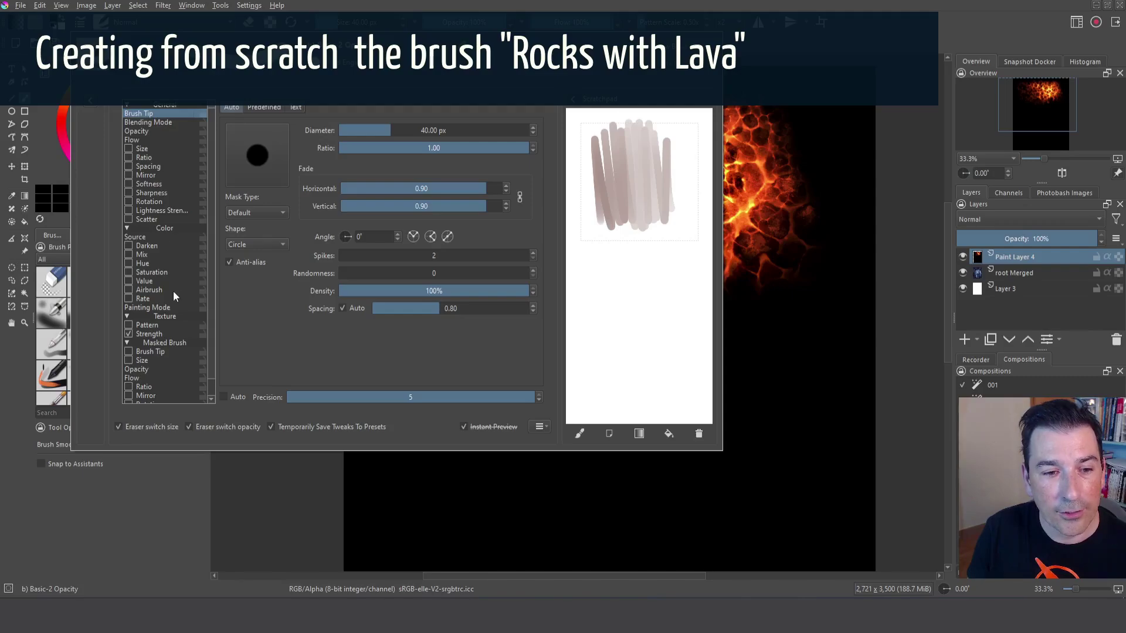
left_click(171, 307)
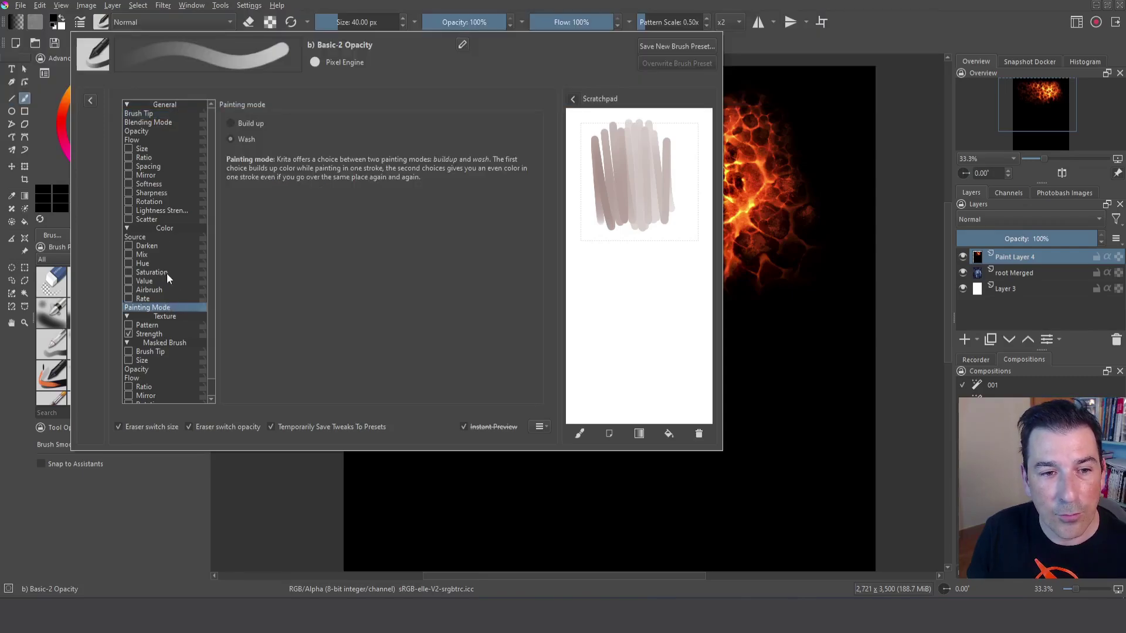
left_click(231, 123)
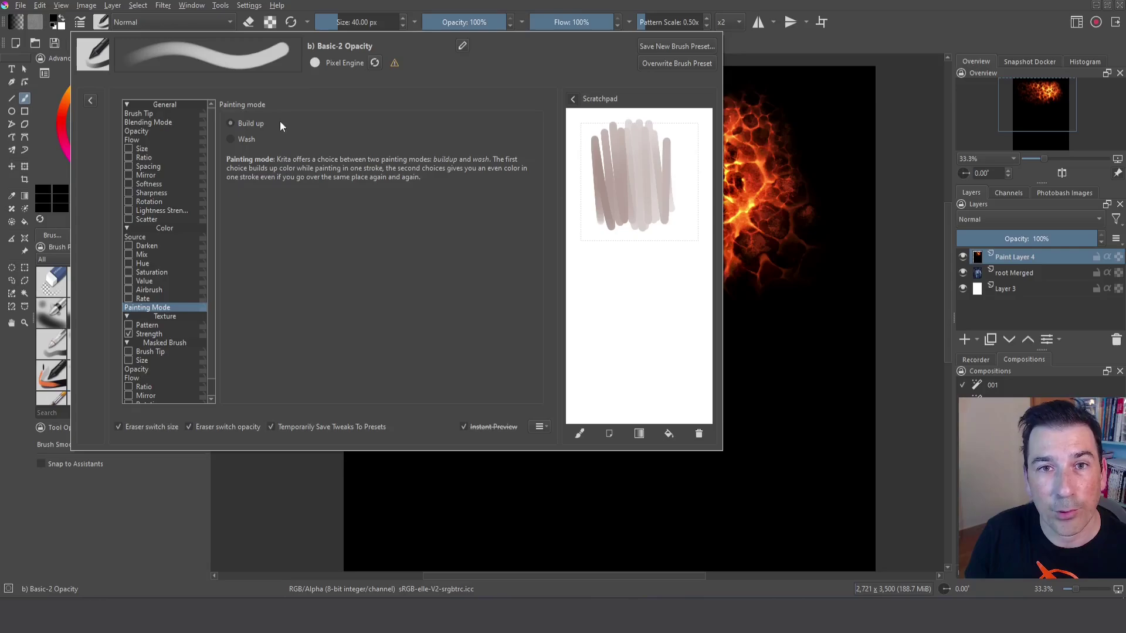
left_click(782, 335)
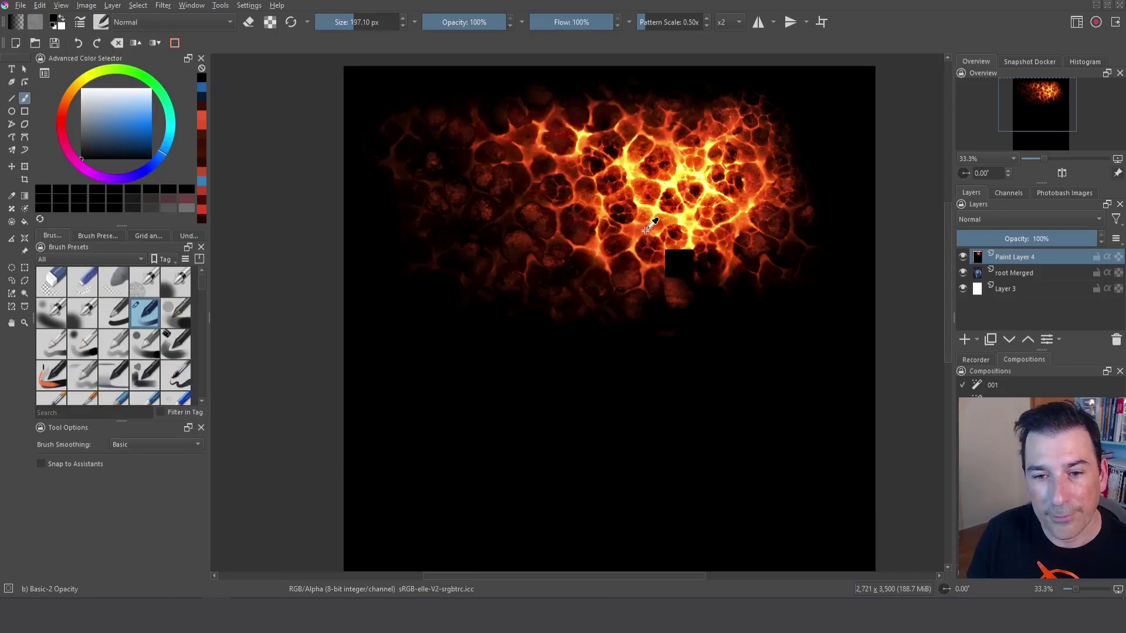
- Paint an orange wavy stroke, then a glowing yellow Addition-mode stroke below it
left_click_drag(381, 360, 803, 310)
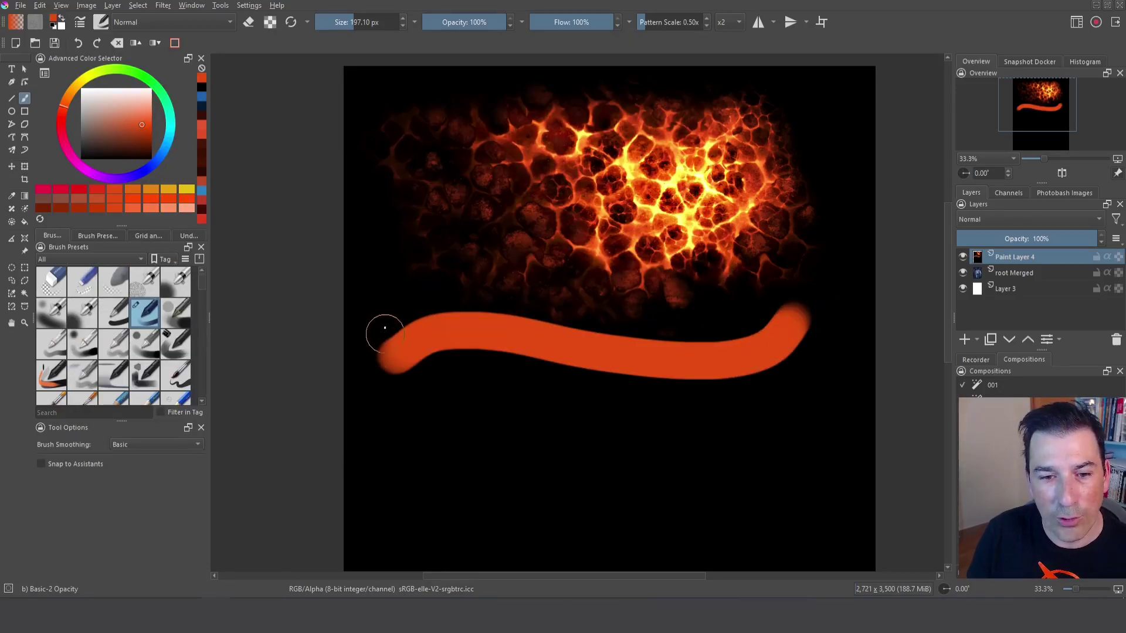
left_click(170, 22)
left_click(202, 4)
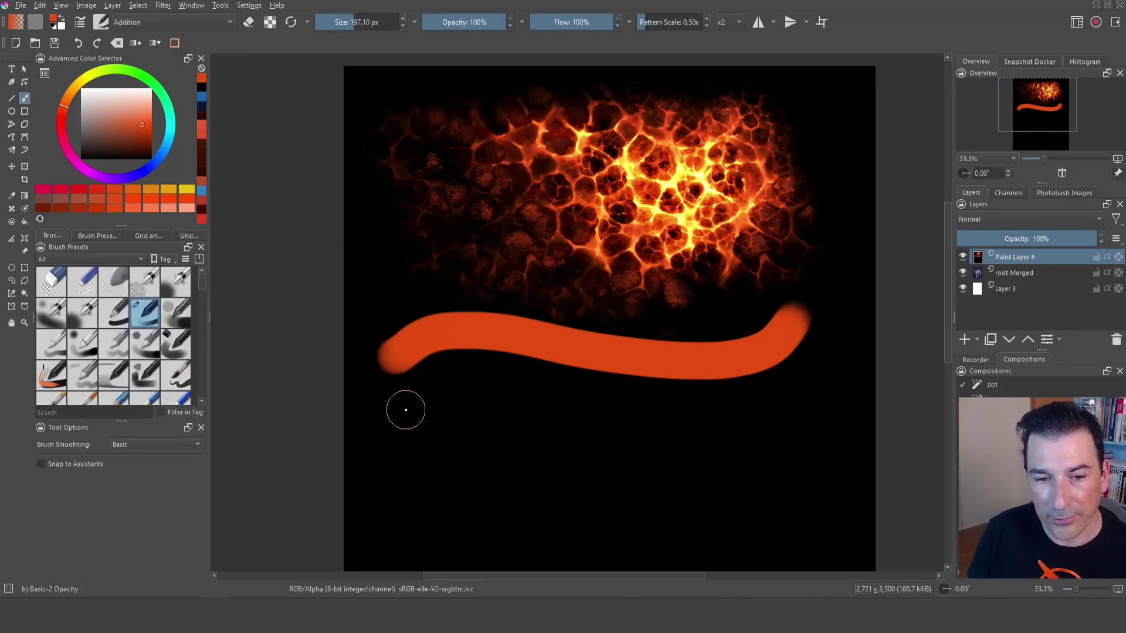
mouse_move(406, 410)
left_mouse_down()
mouse_move(415, 395)
mouse_move(548, 397)
mouse_move(810, 372)
mouse_move(801, 375)
left_mouse_up()
- Pick a near-black dark red and paint a third glowing Addition stroke below the yellow one
left_click(409, 442, "ctrl")
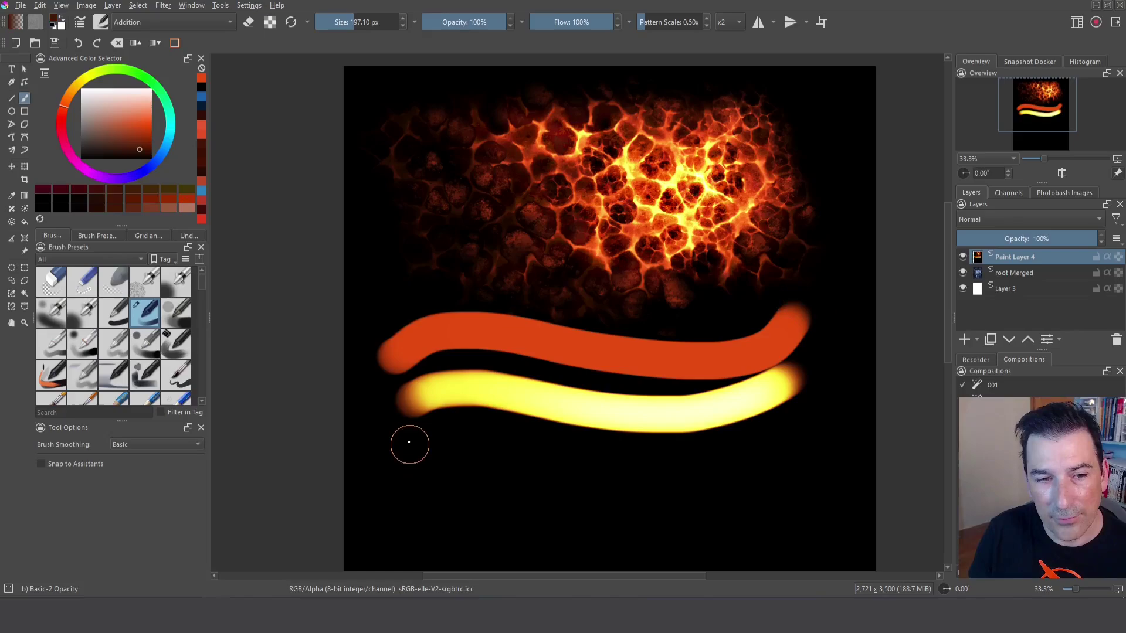
mouse_move(401, 457)
left_mouse_down()
mouse_move(492, 430)
mouse_move(660, 464)
mouse_move(745, 457)
mouse_move(840, 388)
left_mouse_up()
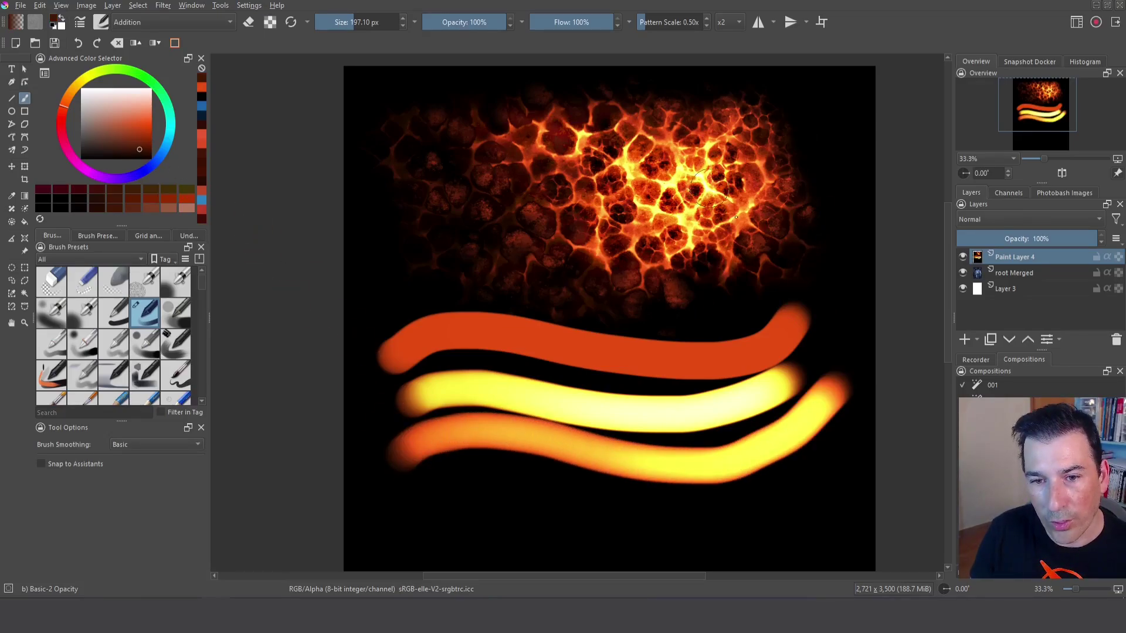
scroll(503, 442, "down", 3)
scroll(586, 239, "up", 2)
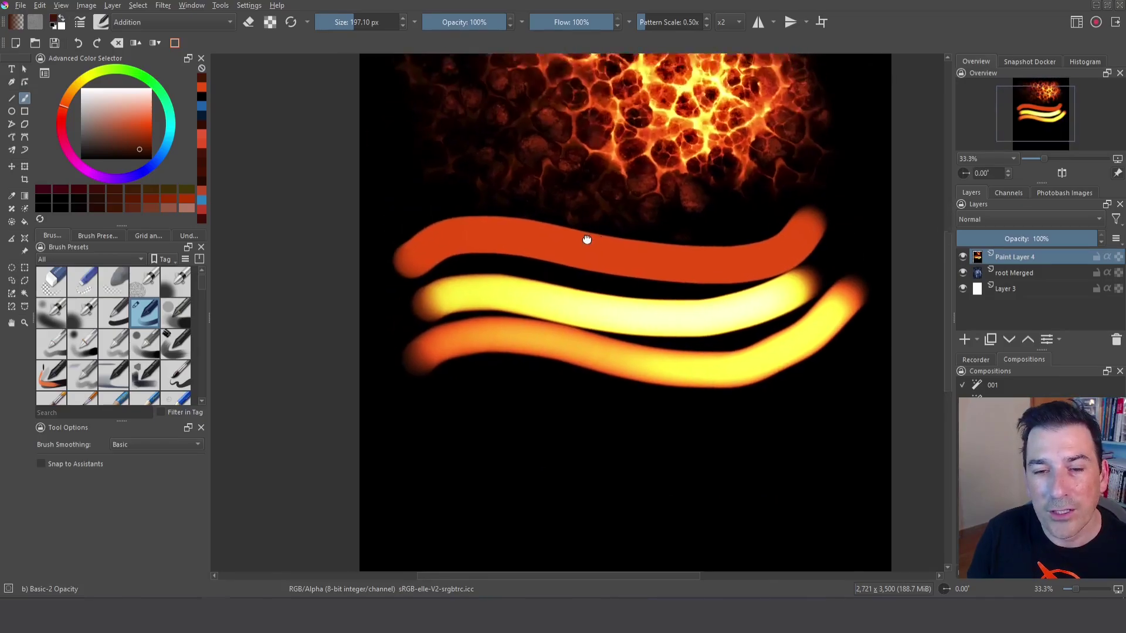
- Enable the brush's Texture pattern and paint a cracked lava-rock stroke below the glowing strokes
left_click(81, 24)
left_click(147, 325)
left_click(128, 326)
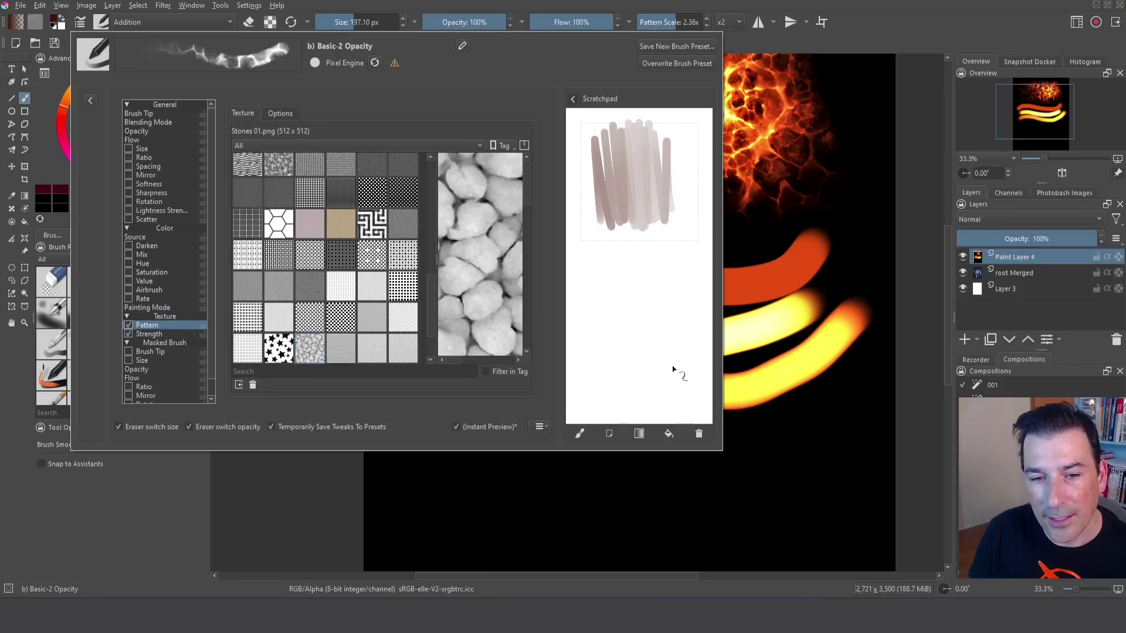
left_click_drag(755, 420, 654, 432)
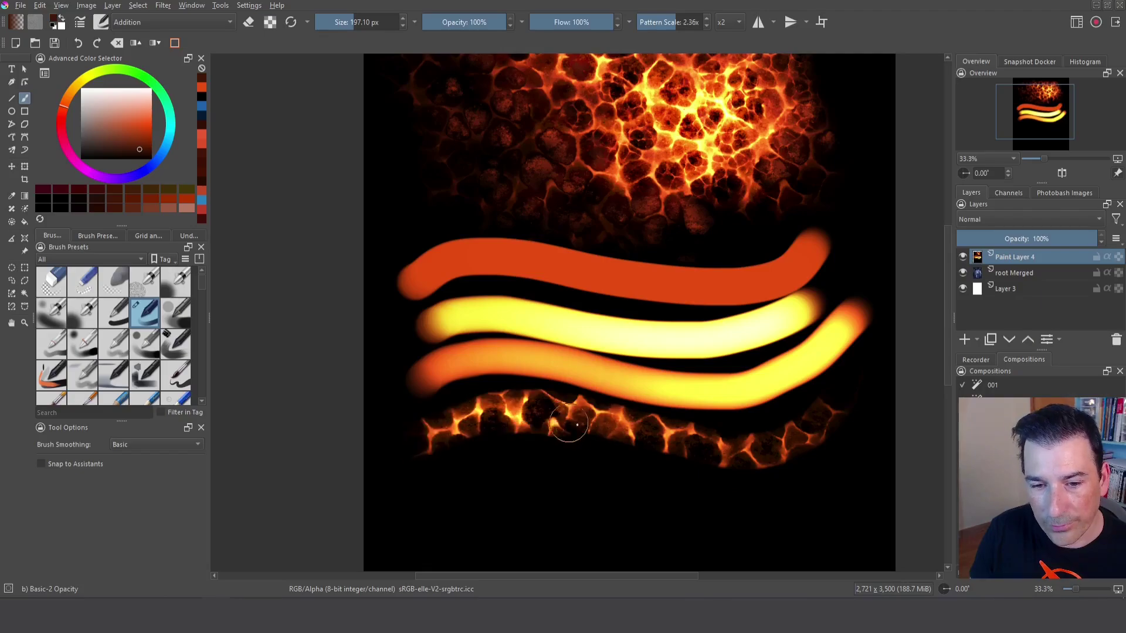